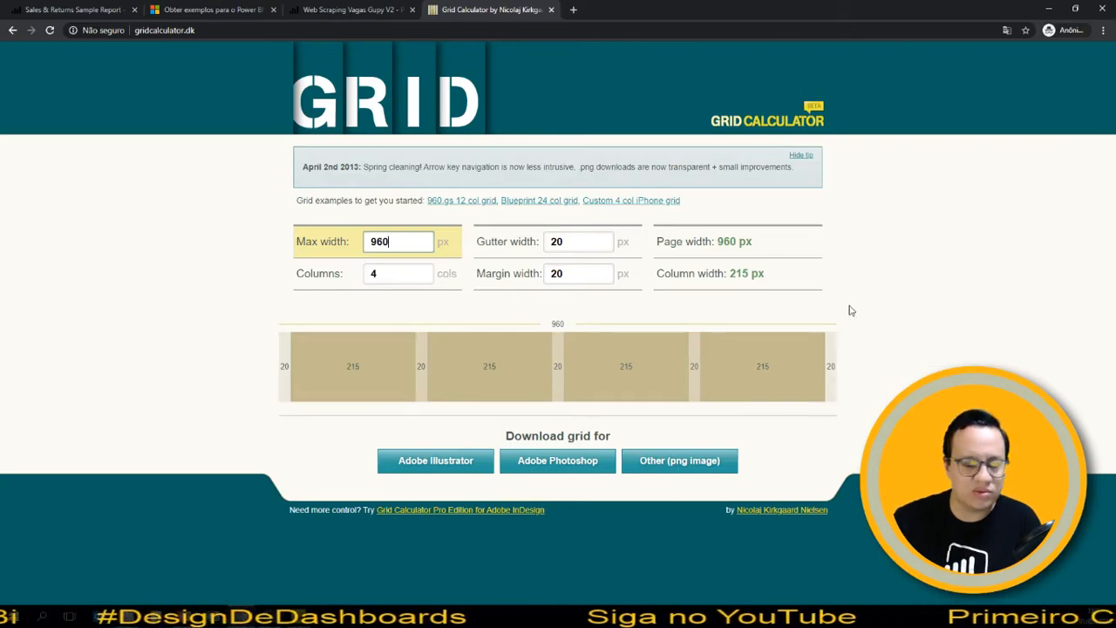
# Step: Set up the grid with a max width of 1360 px and 2 columns
pyautogui.doubleClick(384, 243)
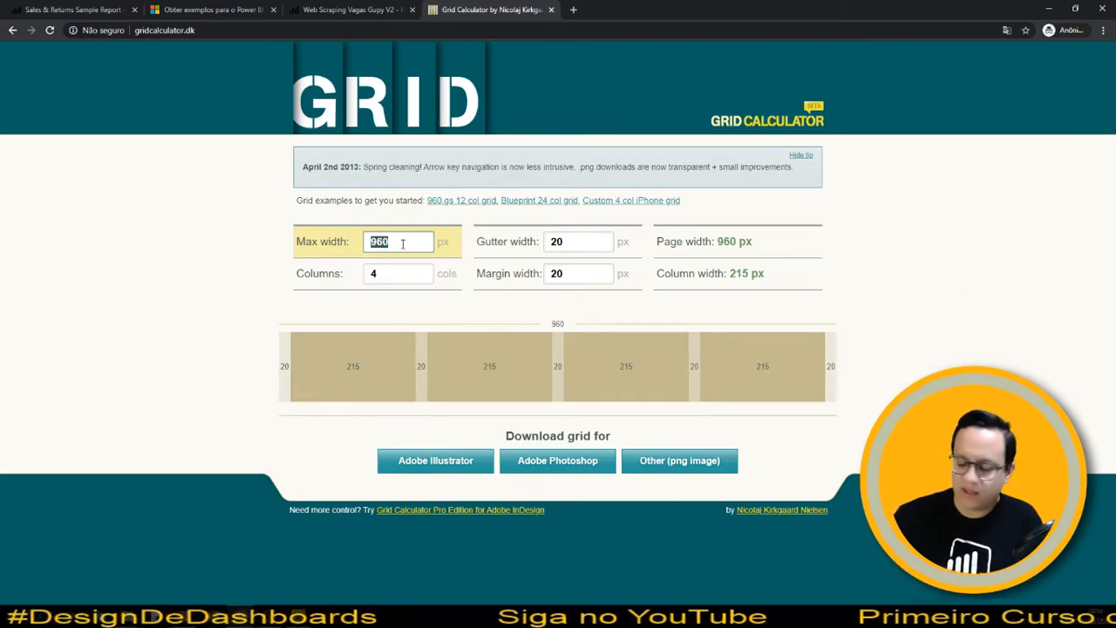
pyautogui.write('1360')
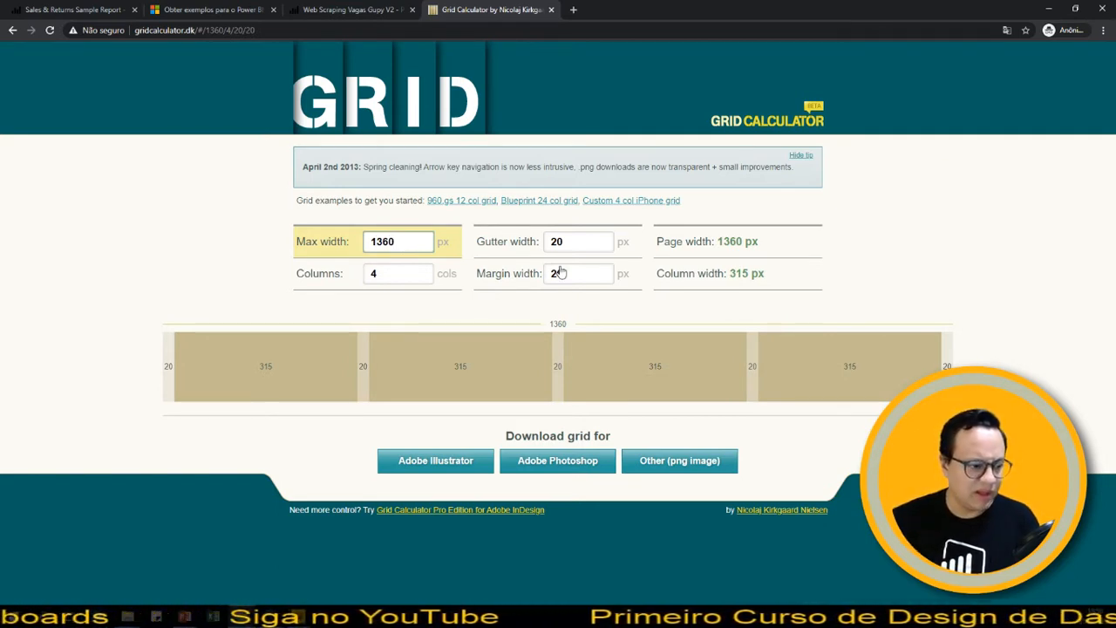
pyautogui.doubleClick(375, 275)
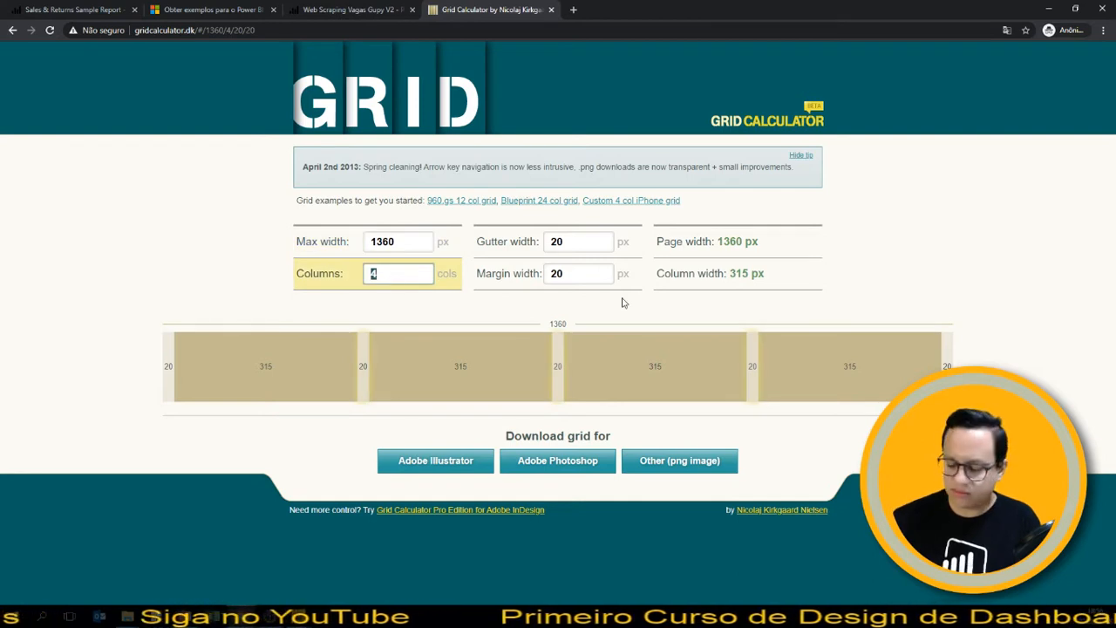
pyautogui.write('2')
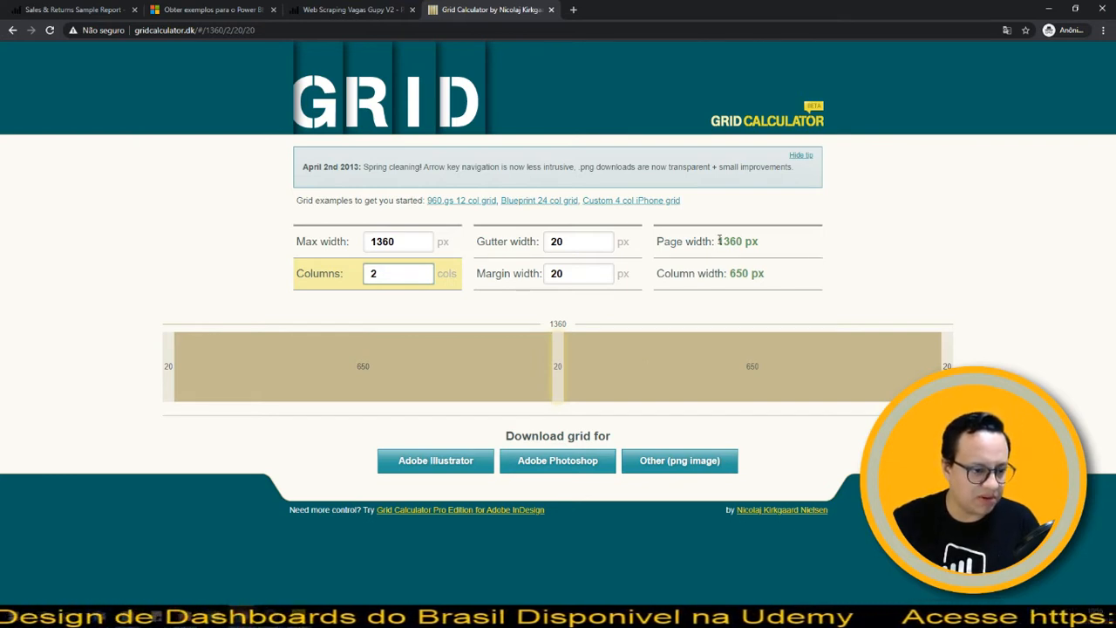
# Step: Switch to Power BI Desktop, move the Total Invoice and Discount % by Month chart to the page's left edge, and set its width to 650
pyautogui.click(1049, 9)
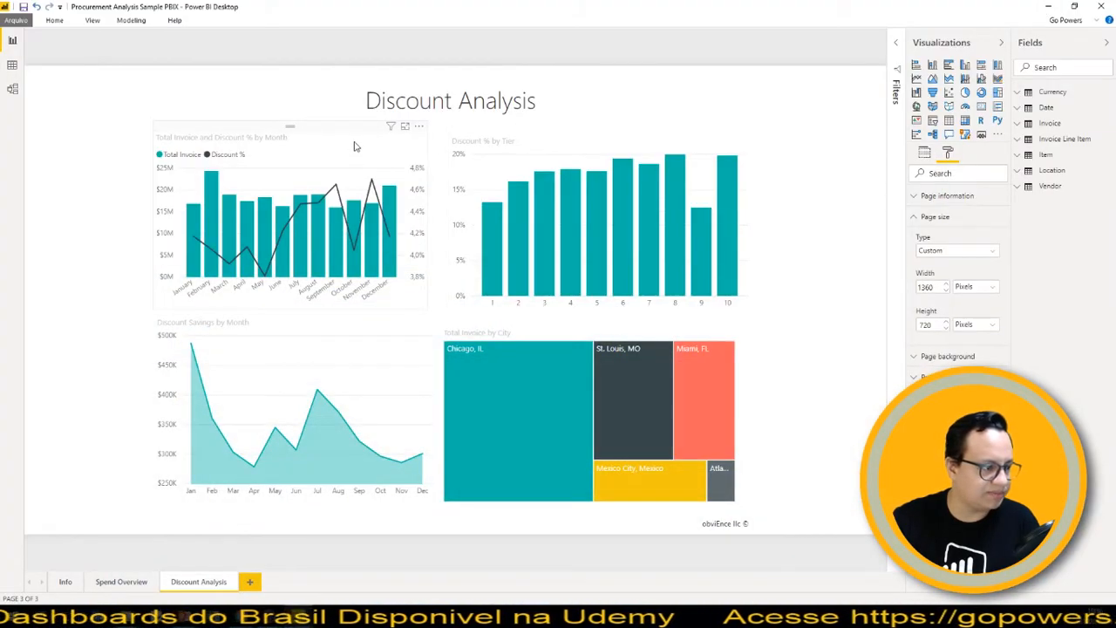
pyautogui.moveTo(345, 145); pyautogui.dragTo(219, 155)
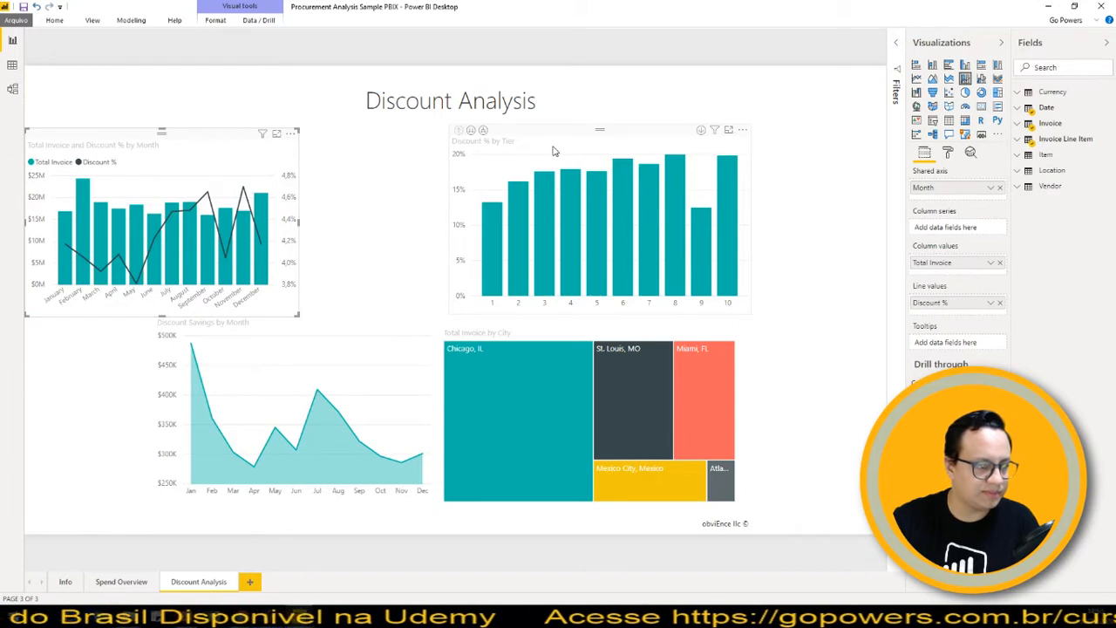
pyautogui.click(949, 153)
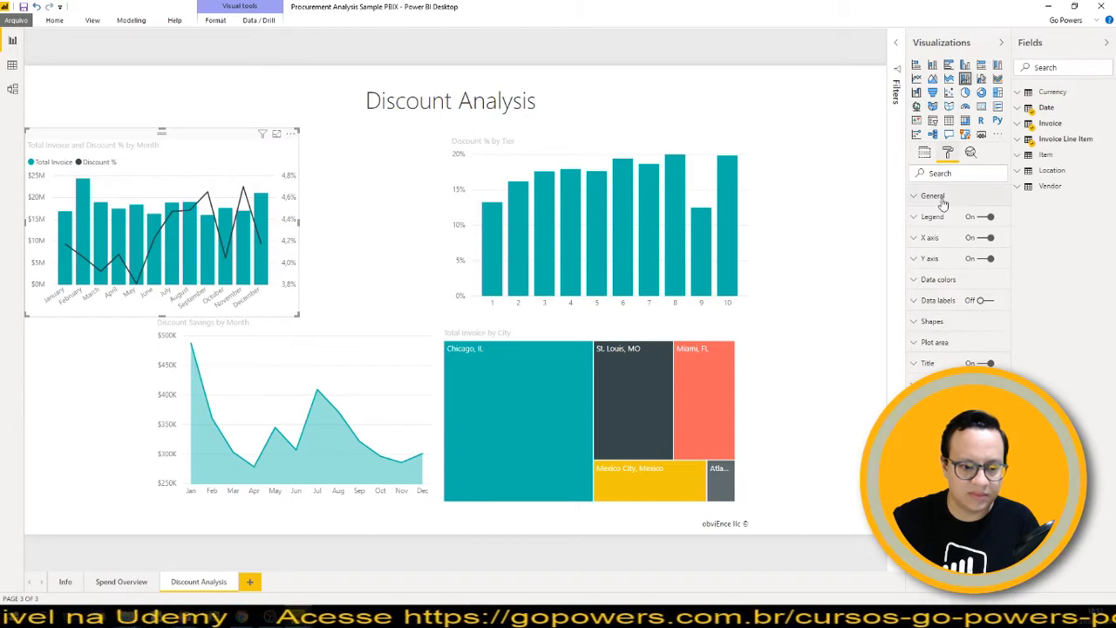
pyautogui.click(943, 199)
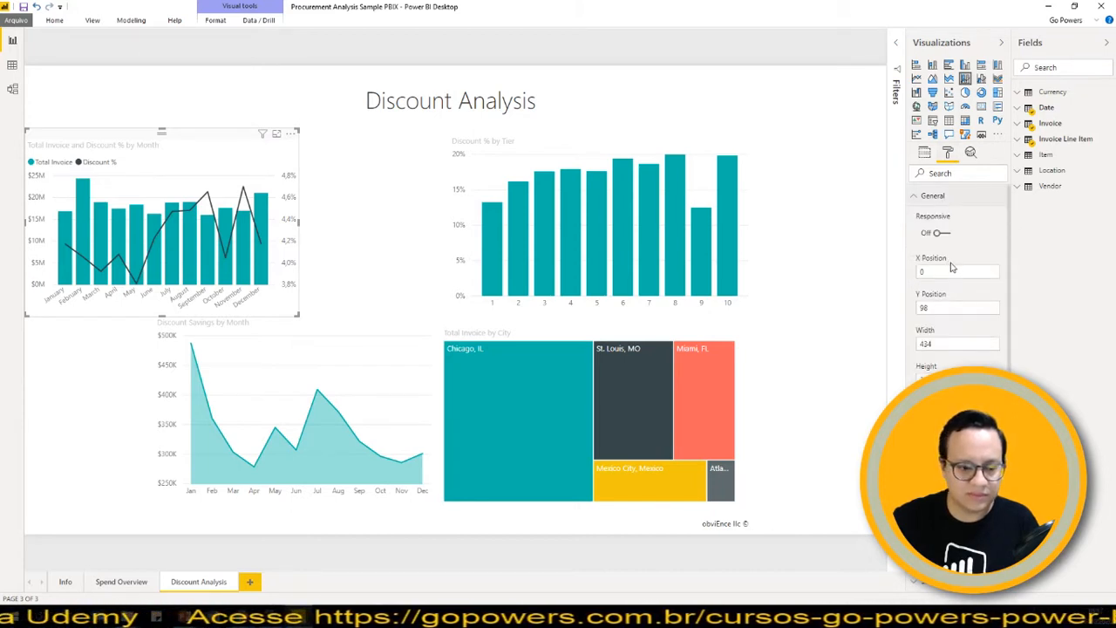
pyautogui.scroll(-1, 953, 266)
pyautogui.scroll(-2, 955, 277)
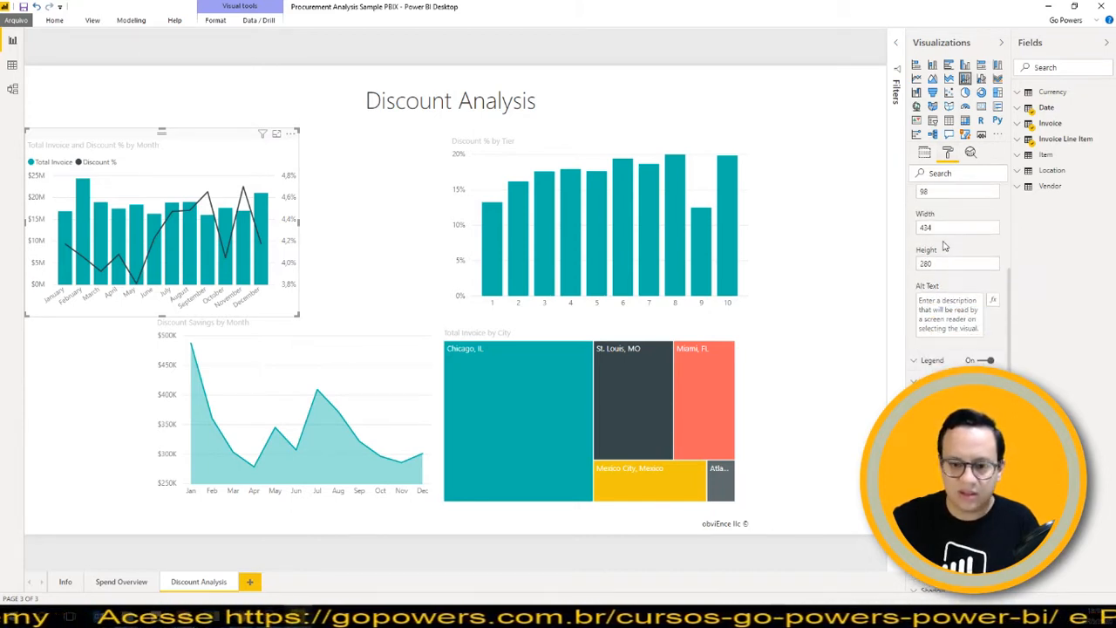
pyautogui.moveTo(950, 225); pyautogui.dragTo(903, 231)
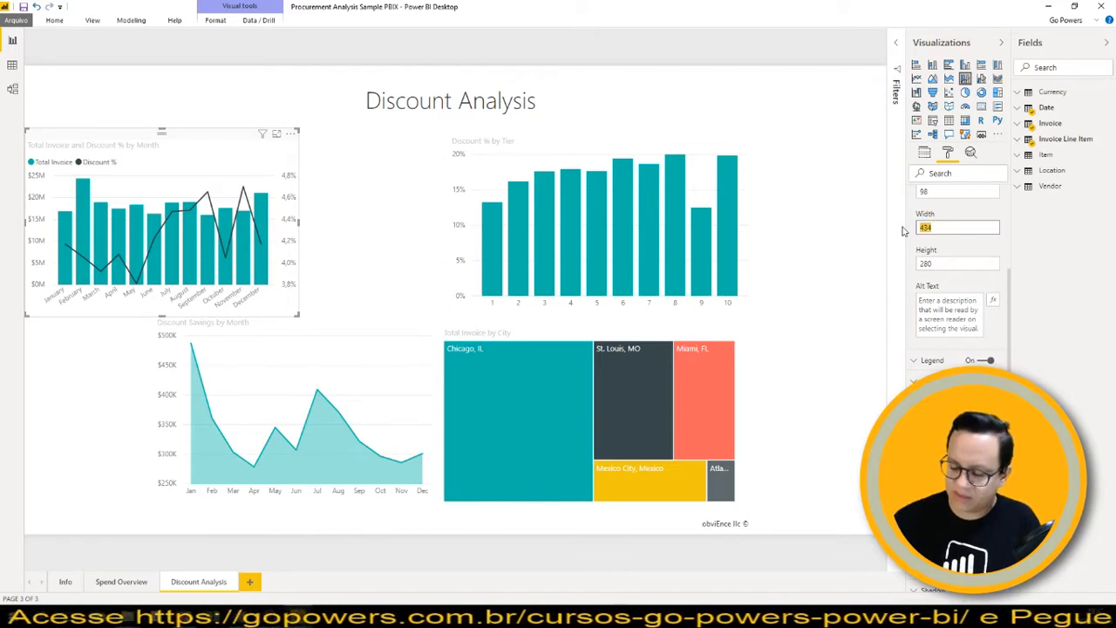
pyautogui.write('650')
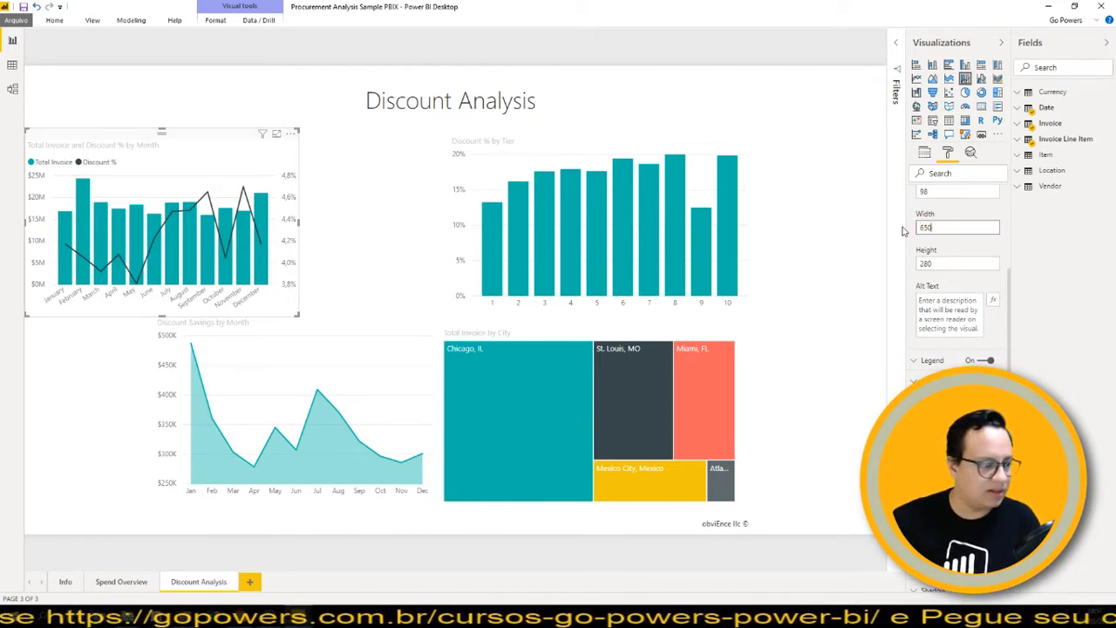
pyautogui.press('Return')
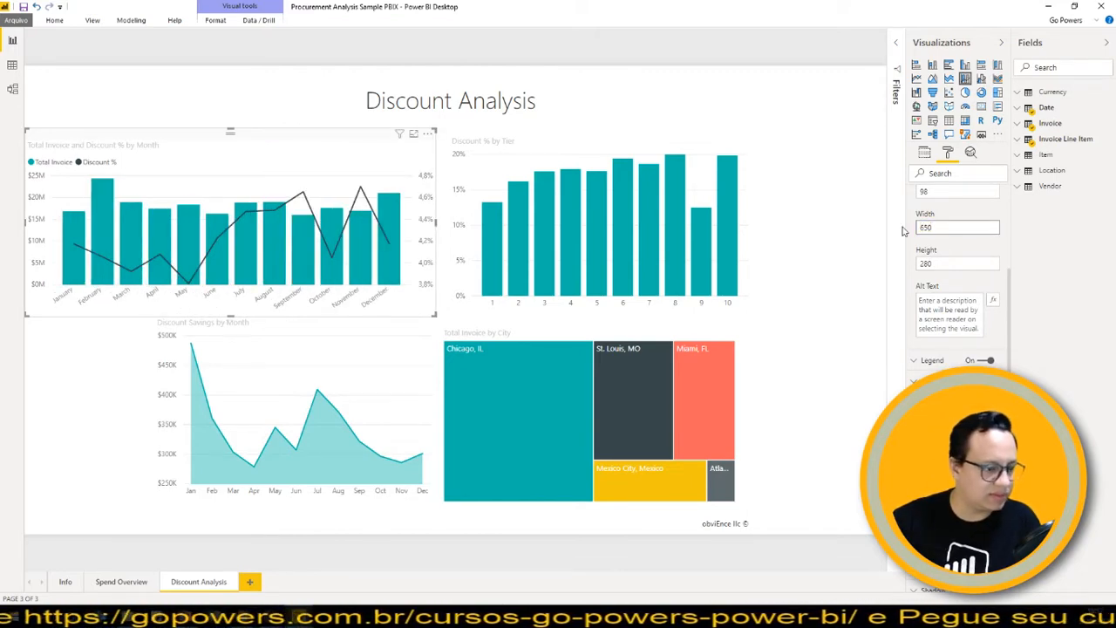
pyautogui.press('Return')
# Step: Try a width of 653 for the Total Invoice and Discount % by Month chart, and set it back to 650
pyautogui.click(956, 226)
pyautogui.press('BackSpace')
pyautogui.write('3')
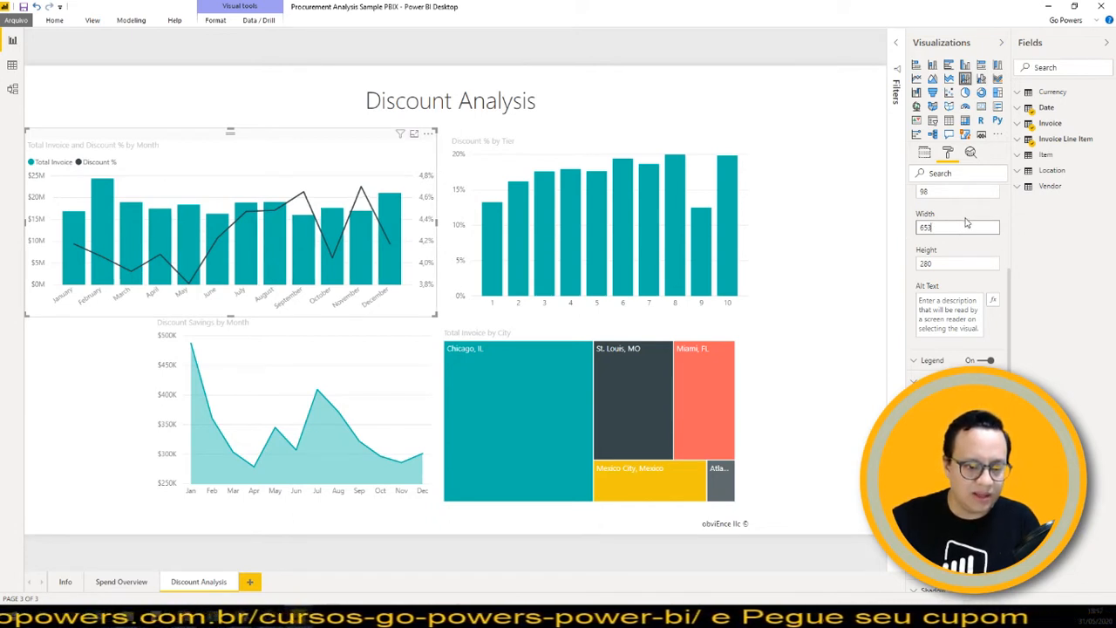
pyautogui.press('Return')
pyautogui.moveTo(947, 231); pyautogui.dragTo(879, 231)
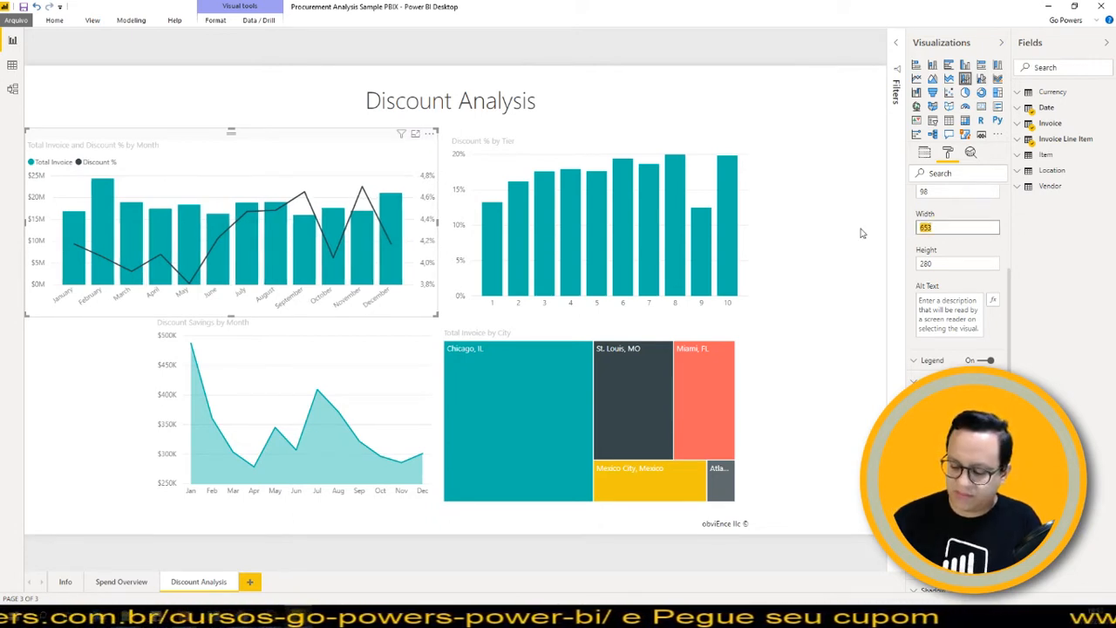
pyautogui.write('650')
pyautogui.press('Return')
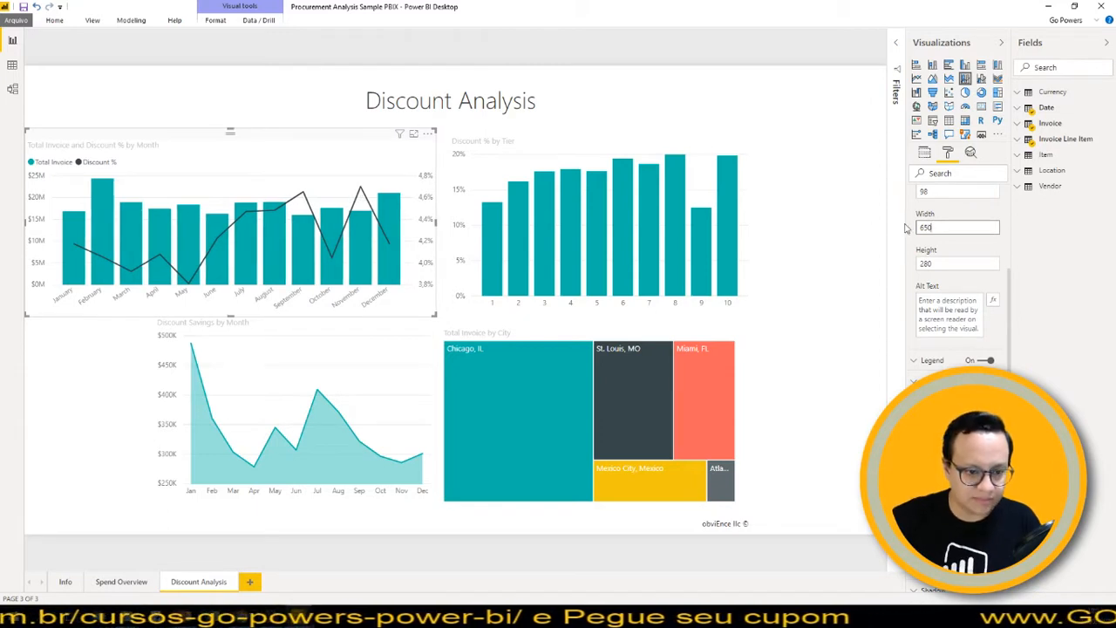
# Step: Set the X position of the Total Invoice and Discount % by Month chart to 20
pyautogui.scroll(3, 951, 253)
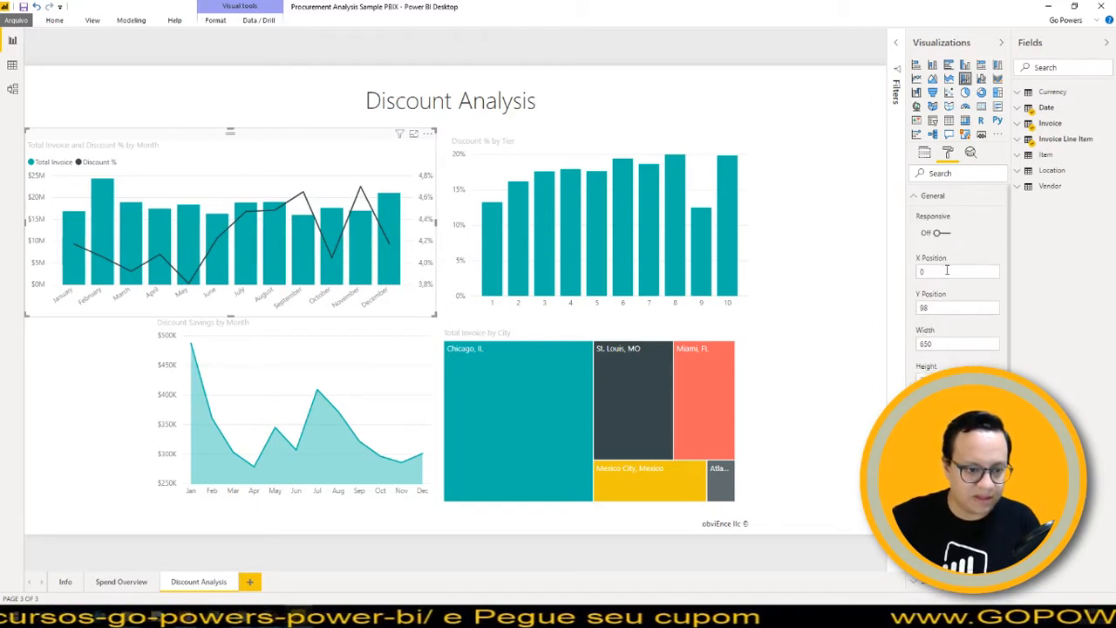
pyautogui.click(948, 270)
pyautogui.write('20')
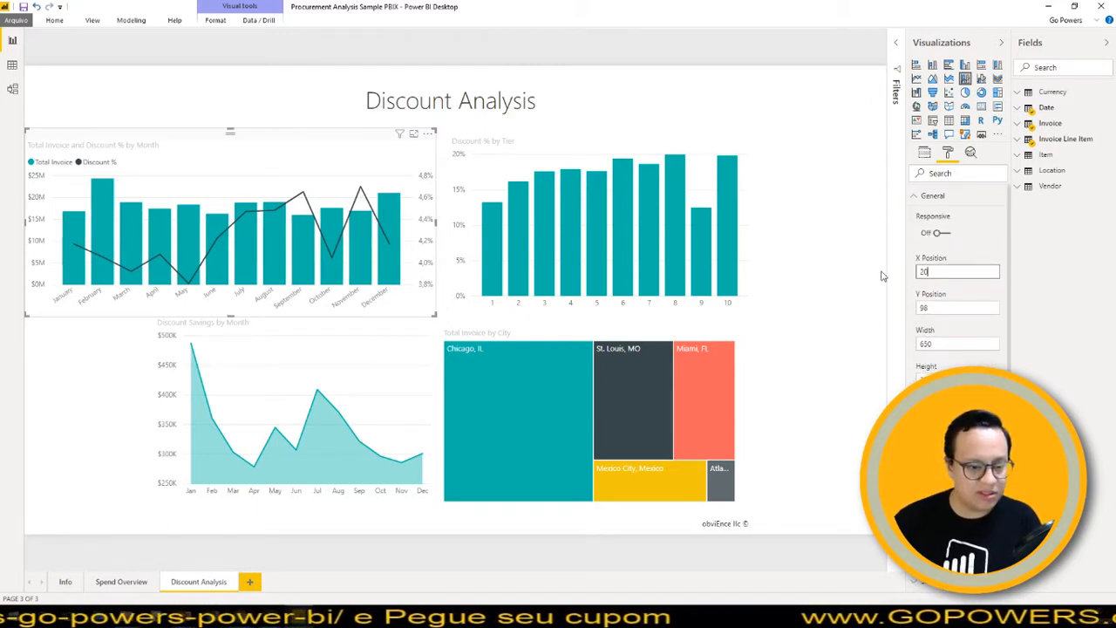
# Step: Set the width of the Discount % by Tier chart to 650
pyautogui.click(625, 145)
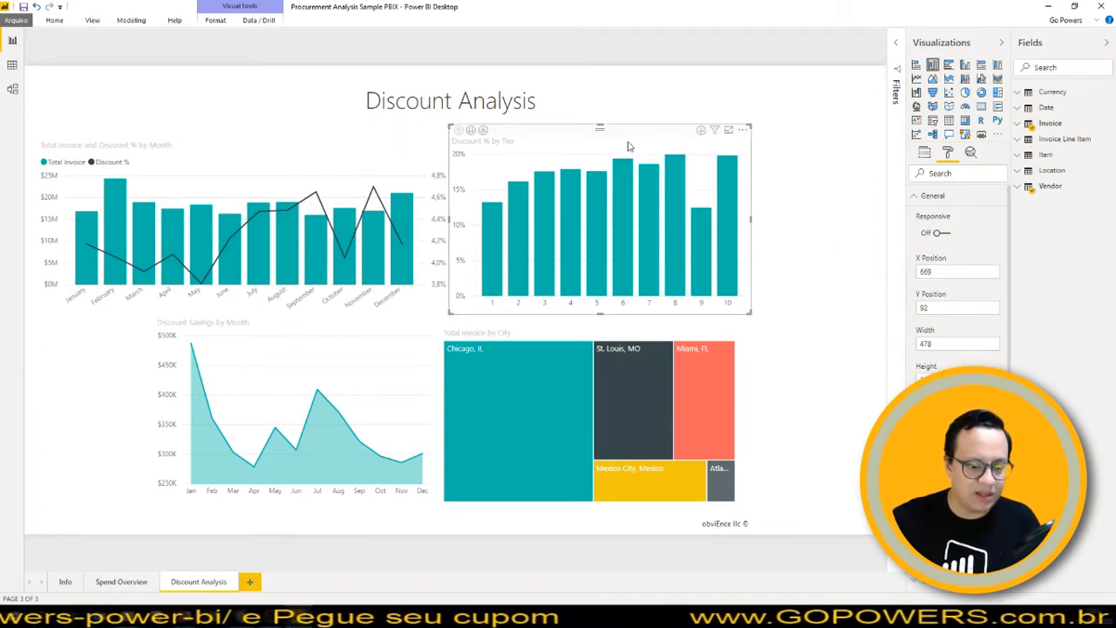
pyautogui.click(957, 344)
pyautogui.write('650')
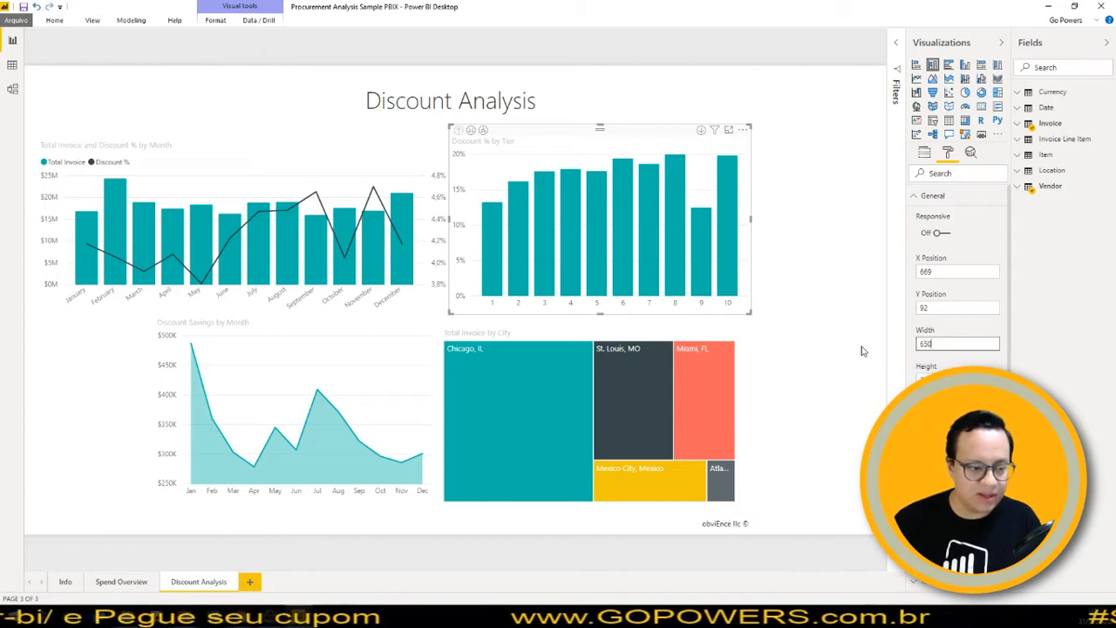
pyautogui.press('Return')
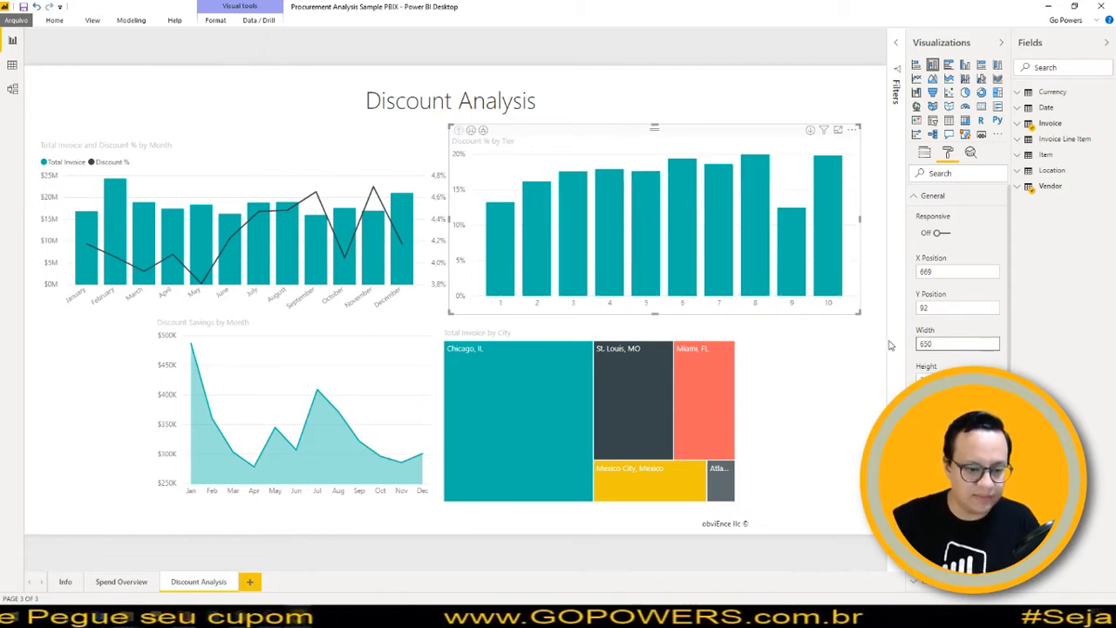
# Step: Open the Windows Calculator and add 20 + 650 + 20 for the second chart's X position
pyautogui.click(951, 272)
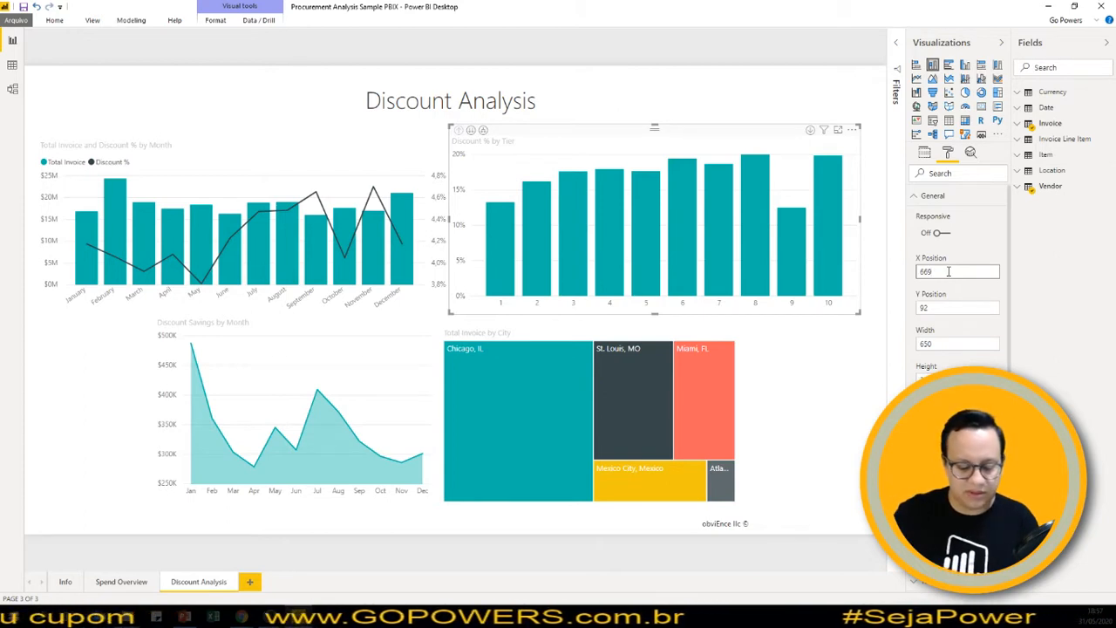
pyautogui.press('super')
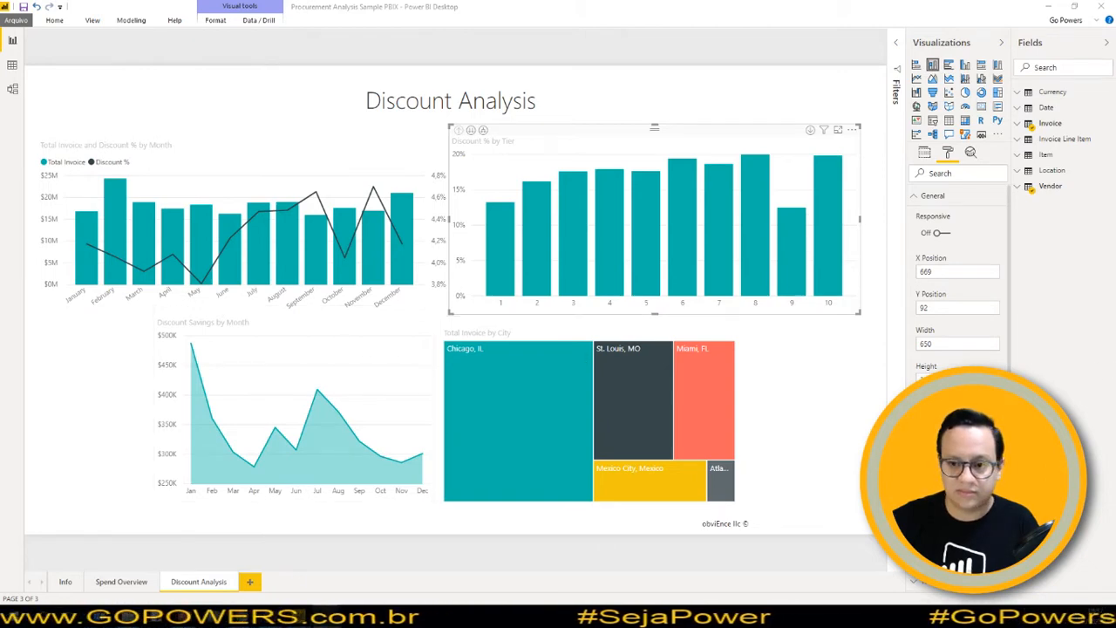
pyautogui.moveTo(305, 150); pyautogui.dragTo(321, 203)
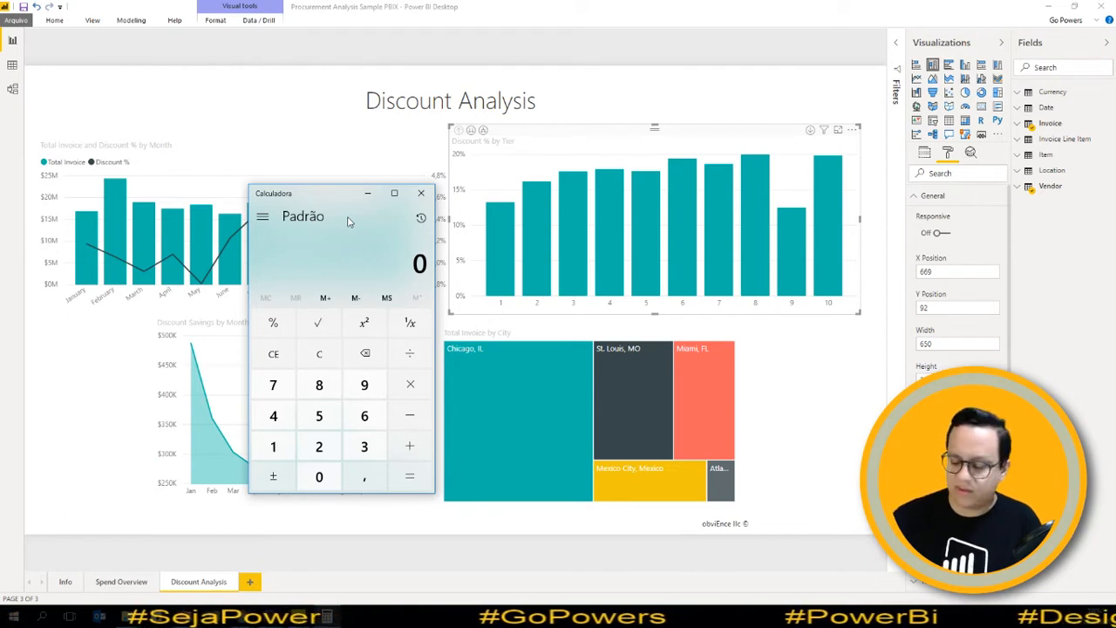
pyautogui.write('20+650+20')
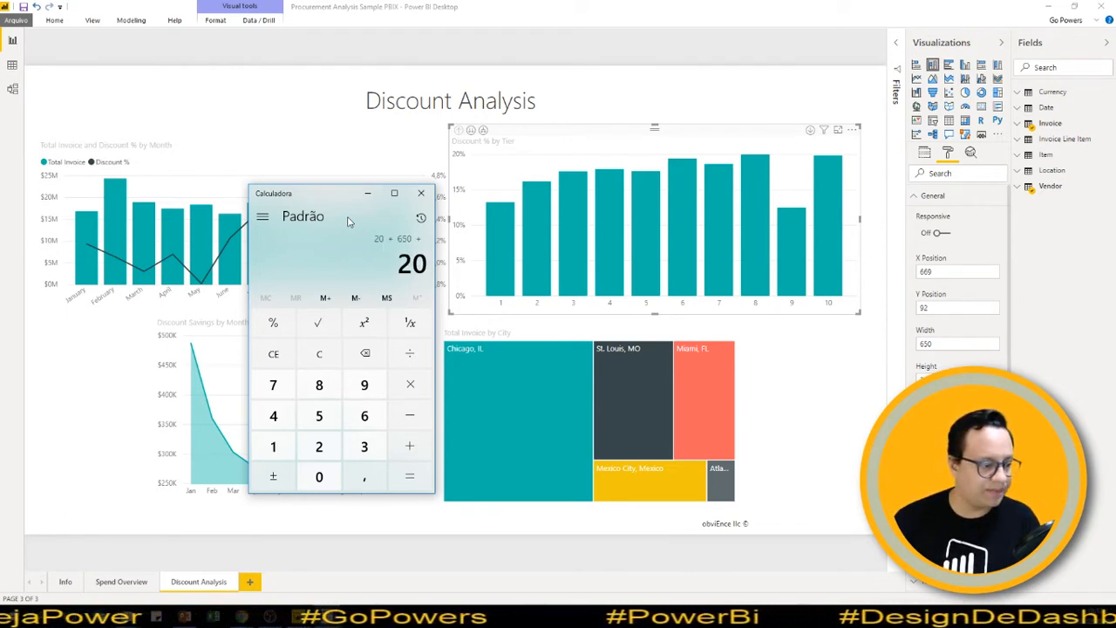
pyautogui.press('Return')
# Step: Return to the report and set the X position of the Discount % by Tier chart to 690
pyautogui.click(689, 154)
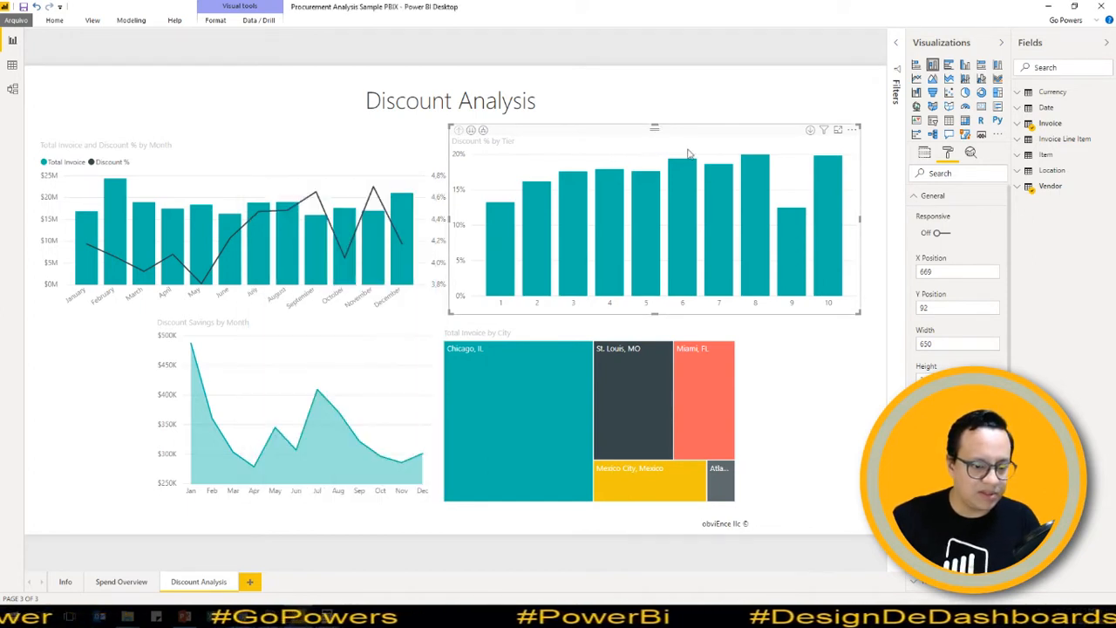
pyautogui.moveTo(963, 274); pyautogui.dragTo(866, 280)
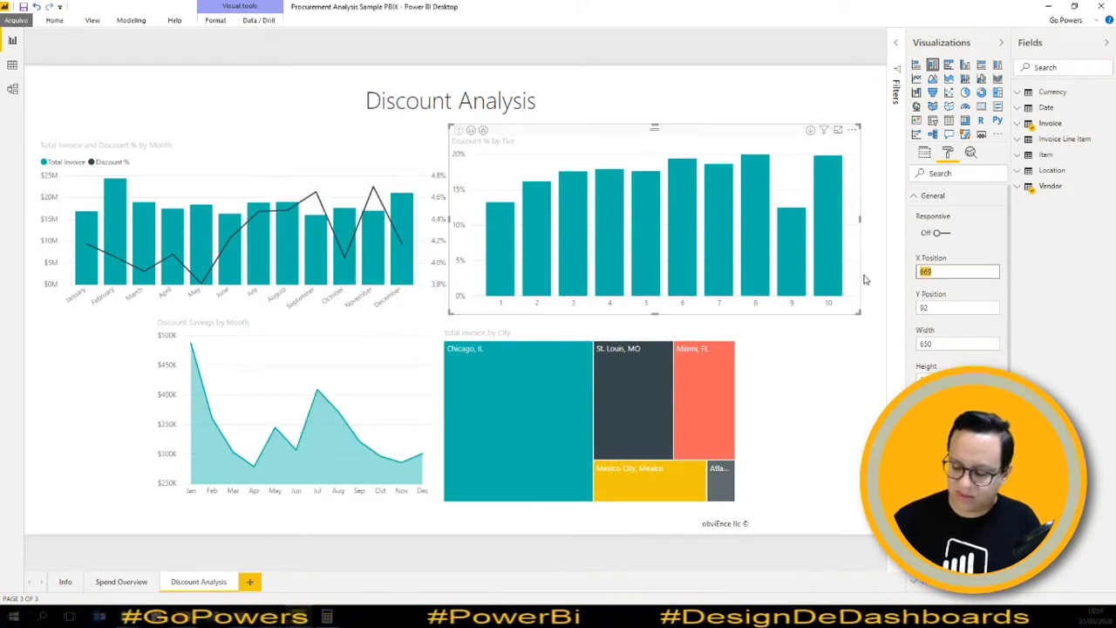
pyautogui.write('690')
pyautogui.press('Return')
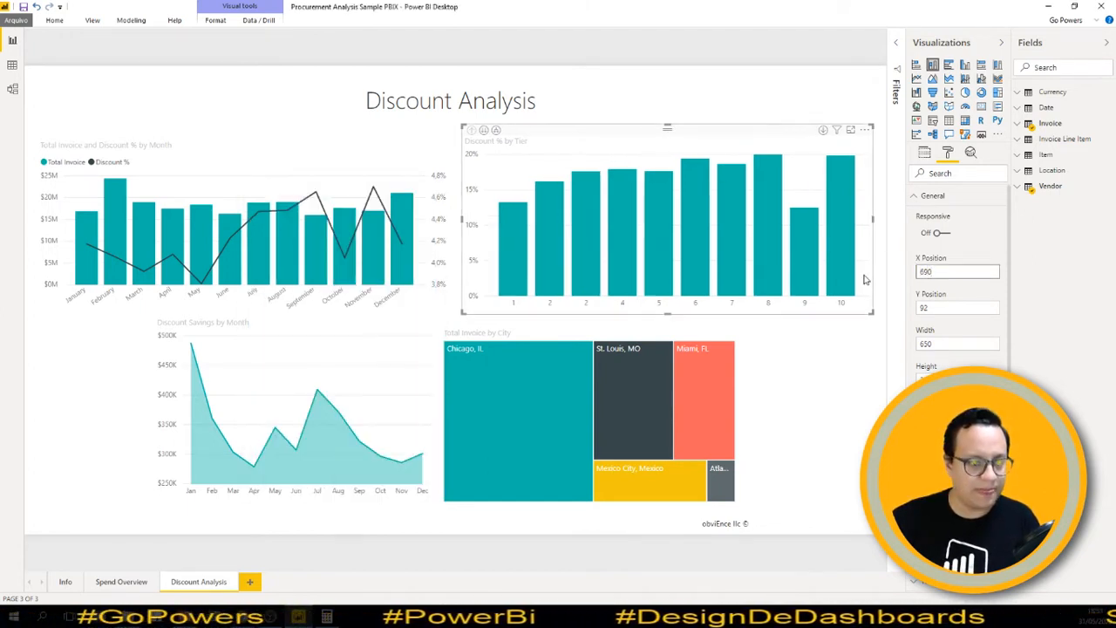
# Step: Change the report page's background color to a light gray shade of white from the theme colors
pyautogui.click(833, 392)
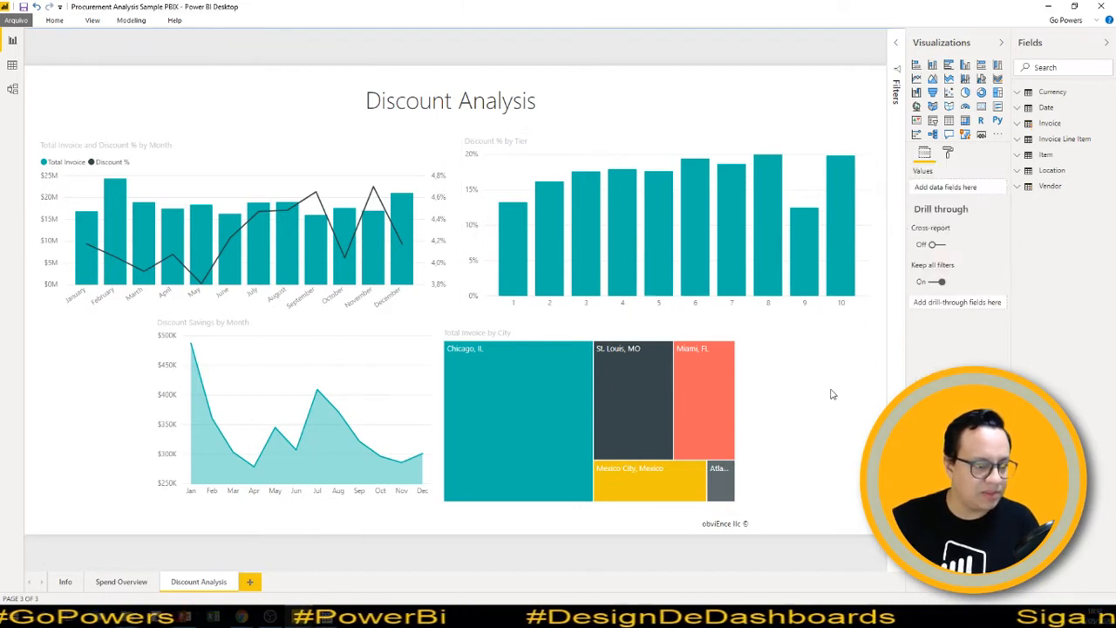
pyautogui.click(949, 153)
pyautogui.click(956, 238)
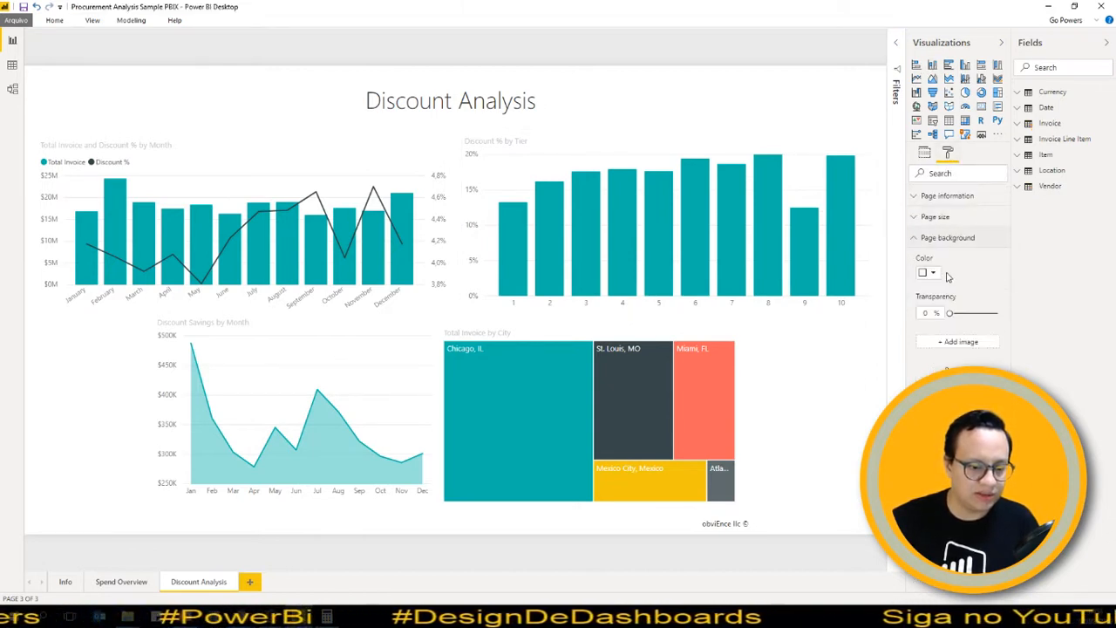
pyautogui.click(933, 274)
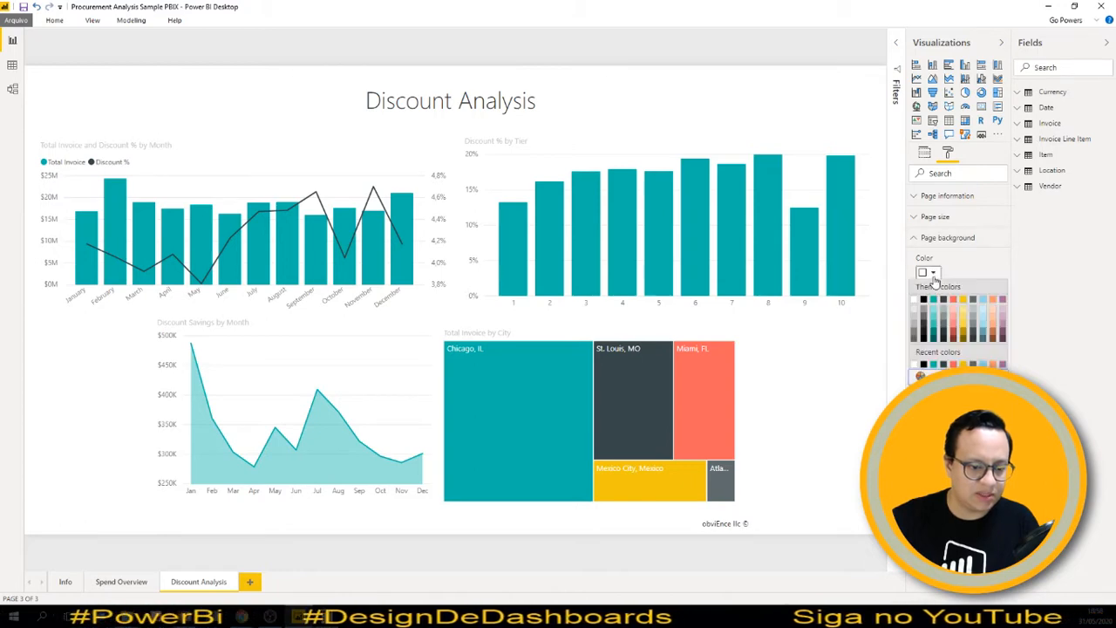
pyautogui.click(916, 321)
pyautogui.click(935, 273)
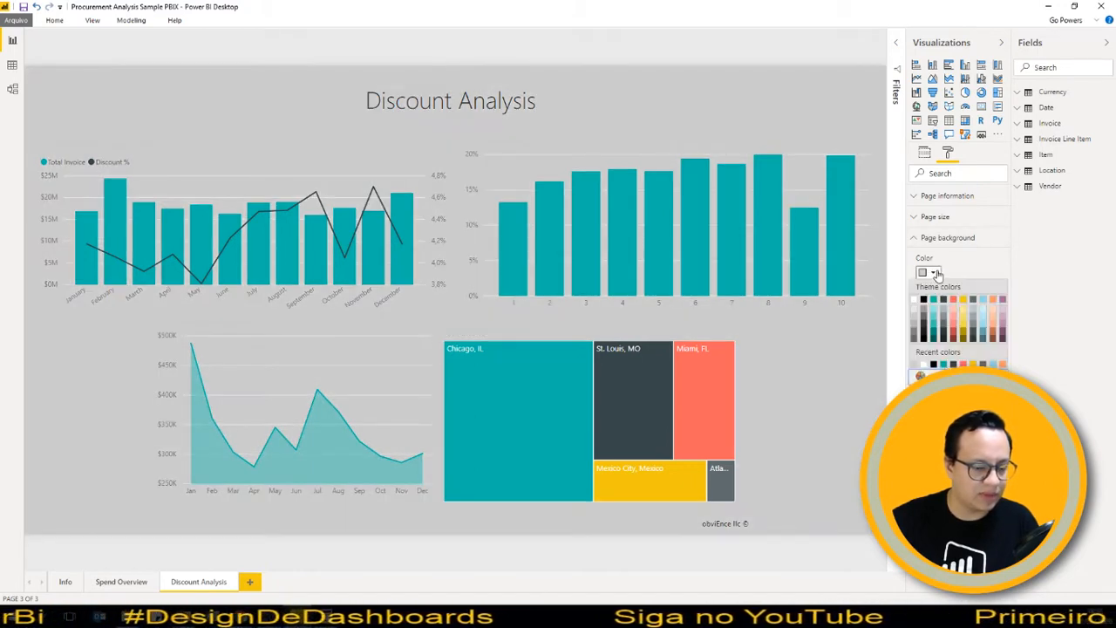
pyautogui.click(914, 313)
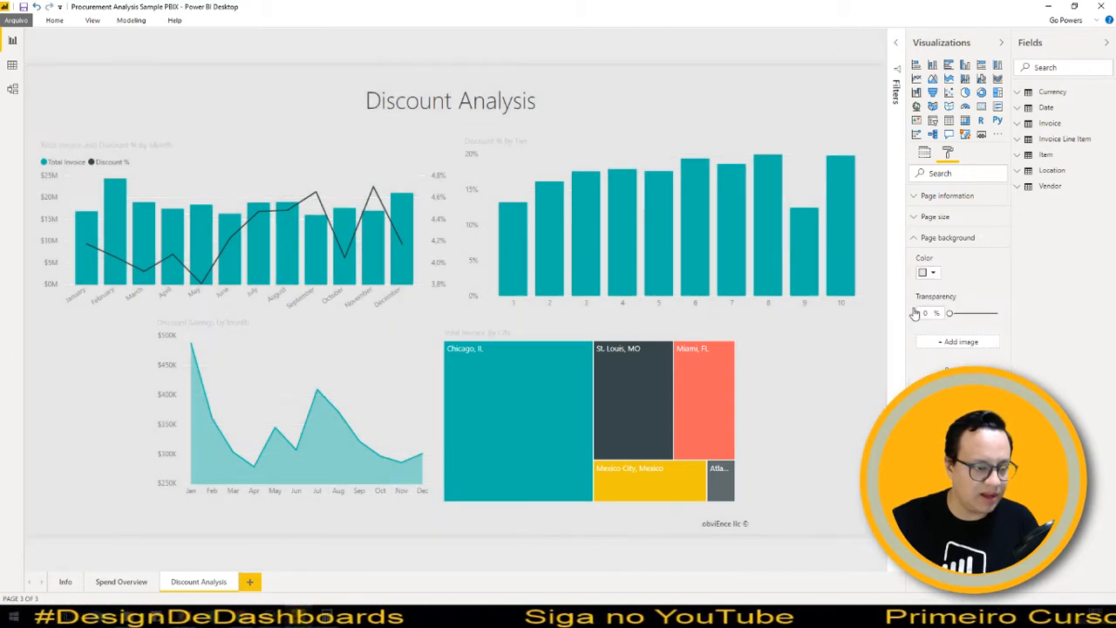
# Step: Turn on the white background of the Total Invoice and Discount % by Month chart
pyautogui.click(355, 142)
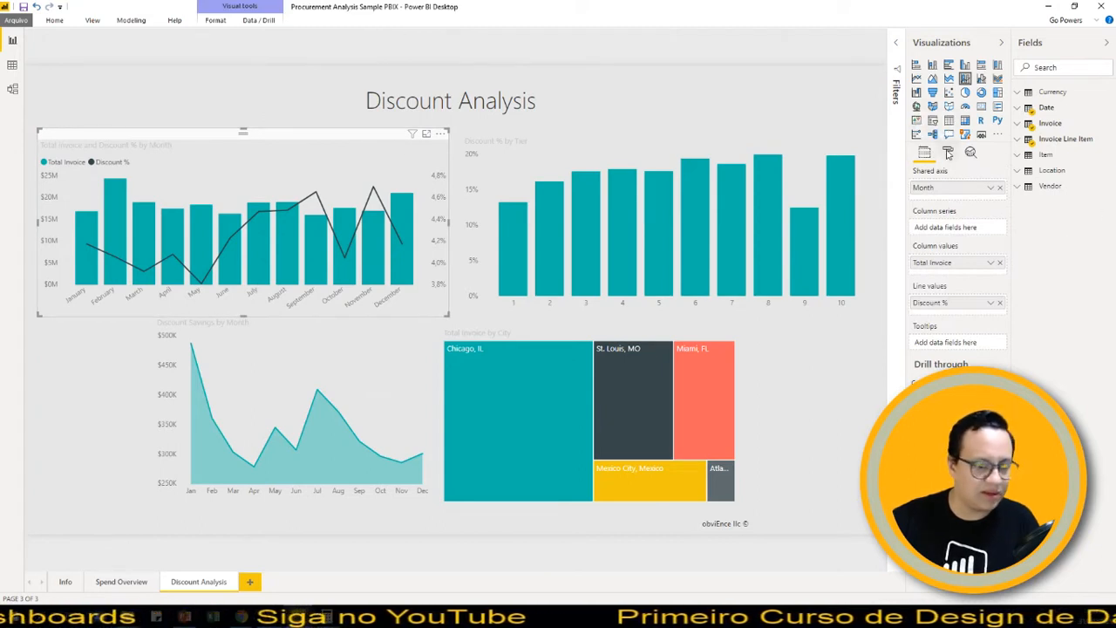
pyautogui.click(948, 154)
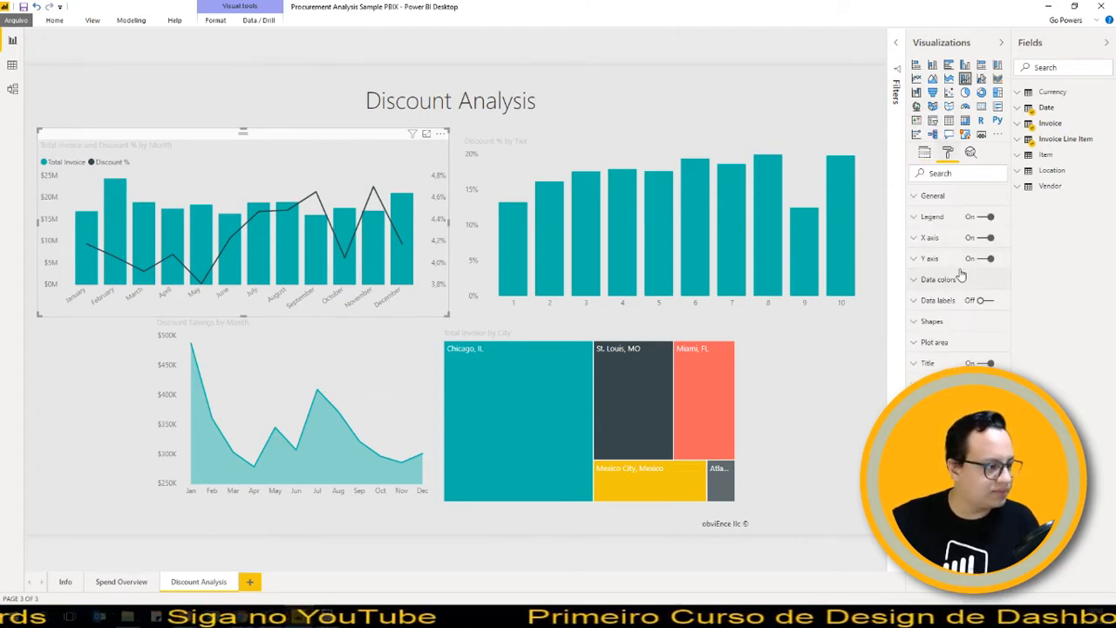
pyautogui.click(986, 384)
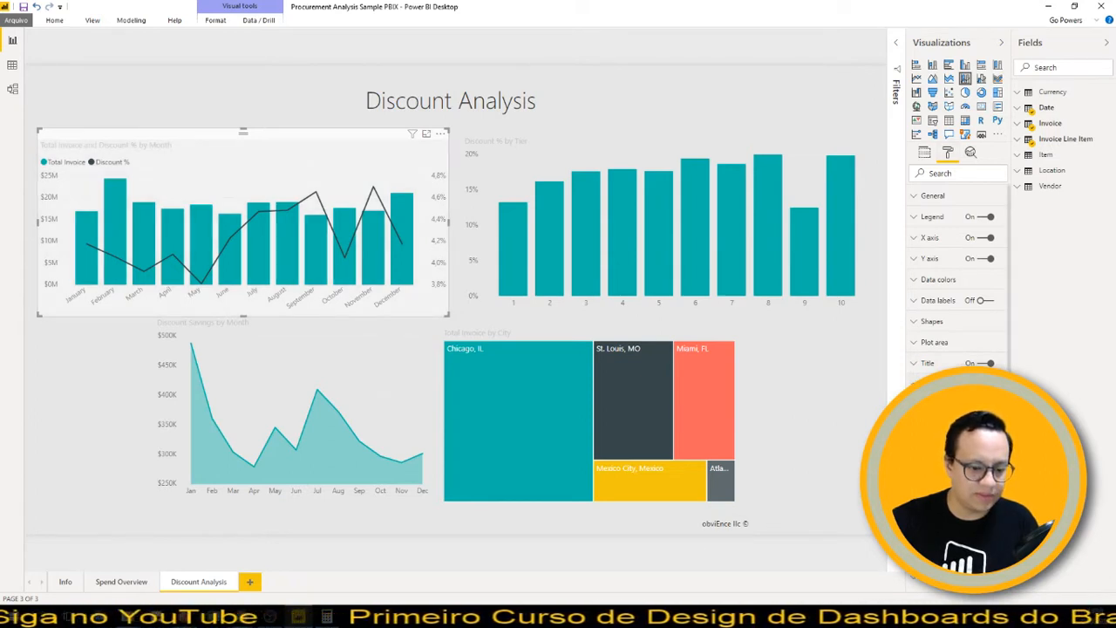
# Step: Turn on the white background of the Discount % by Tier chart, keeping the Total Invoice and Discount % by Month chart's background on
pyautogui.click(987, 384)
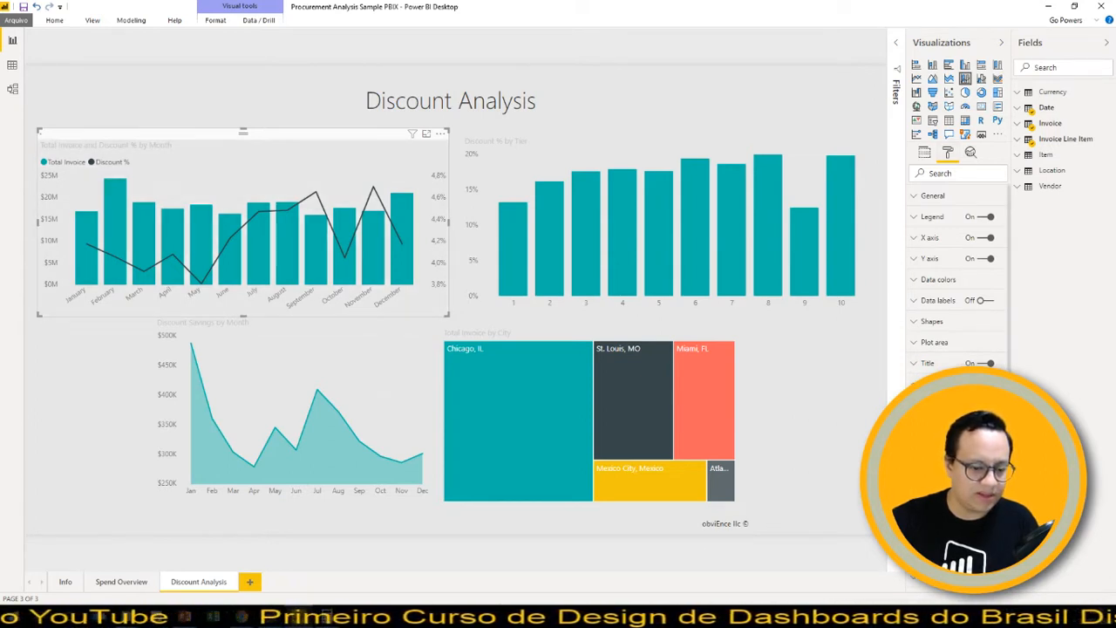
pyautogui.click(986, 384)
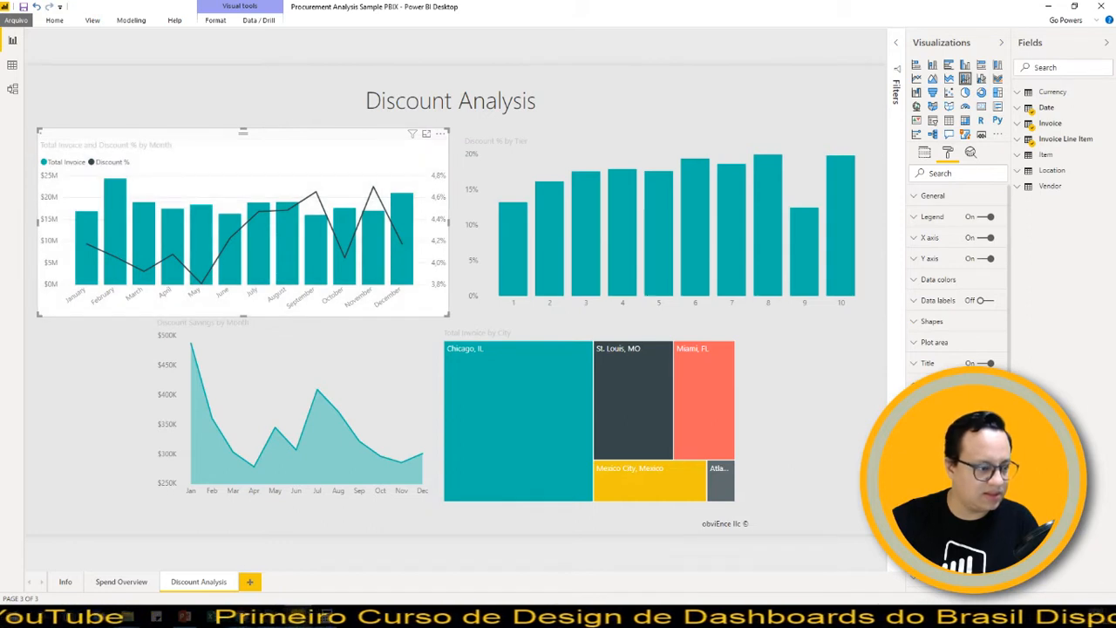
pyautogui.click(571, 146)
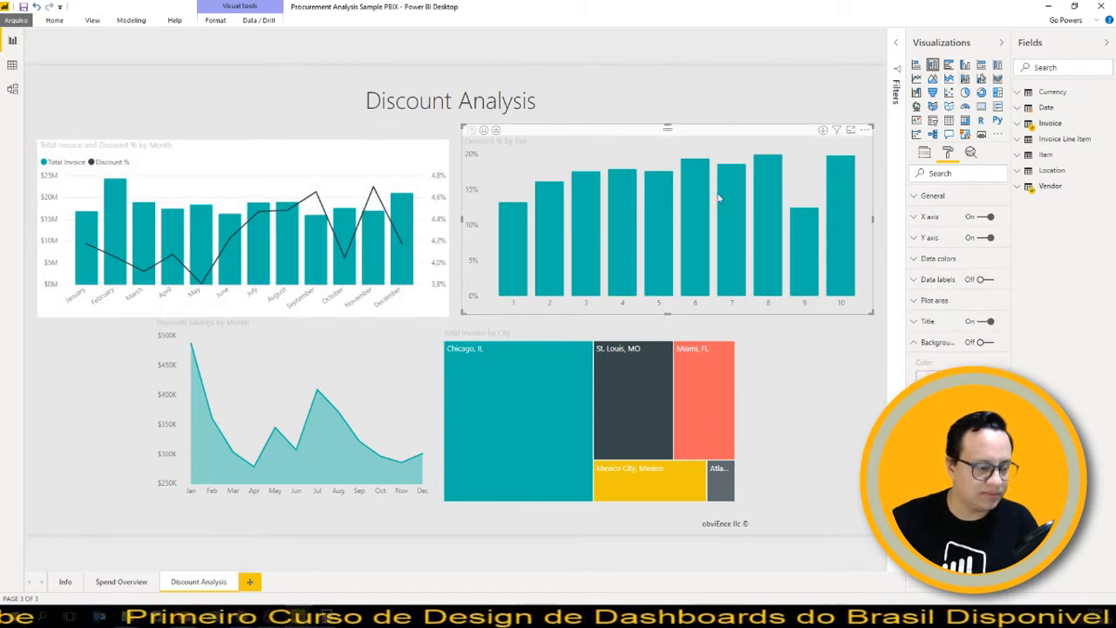
pyautogui.click(985, 341)
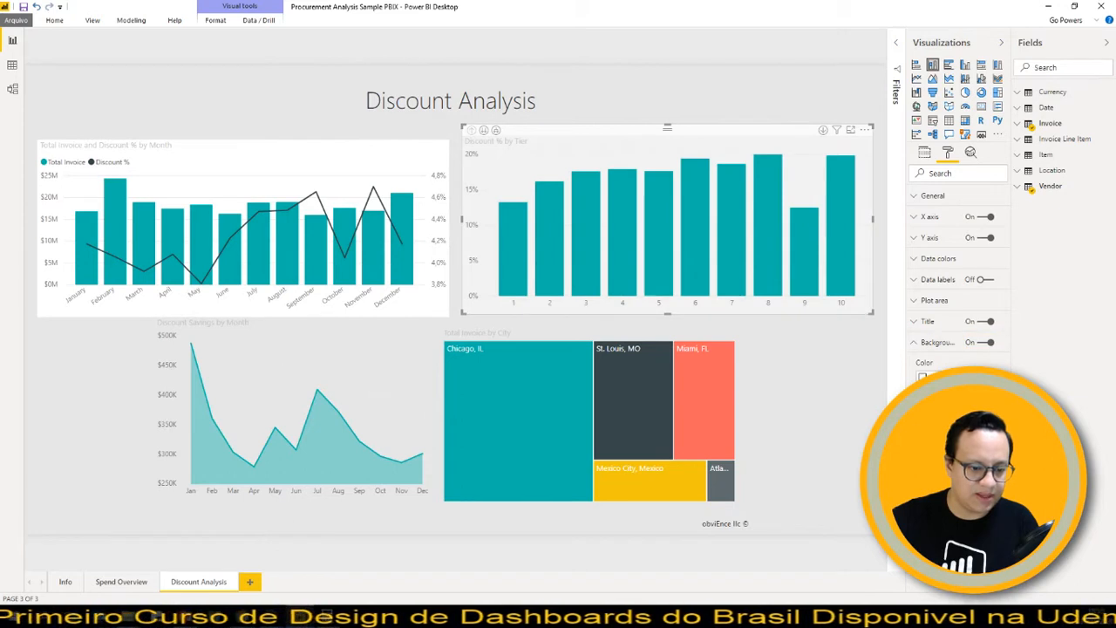
# Step: Set the Discount Savings by Month chart's X position to 20 and its width to 650
pyautogui.click(276, 336)
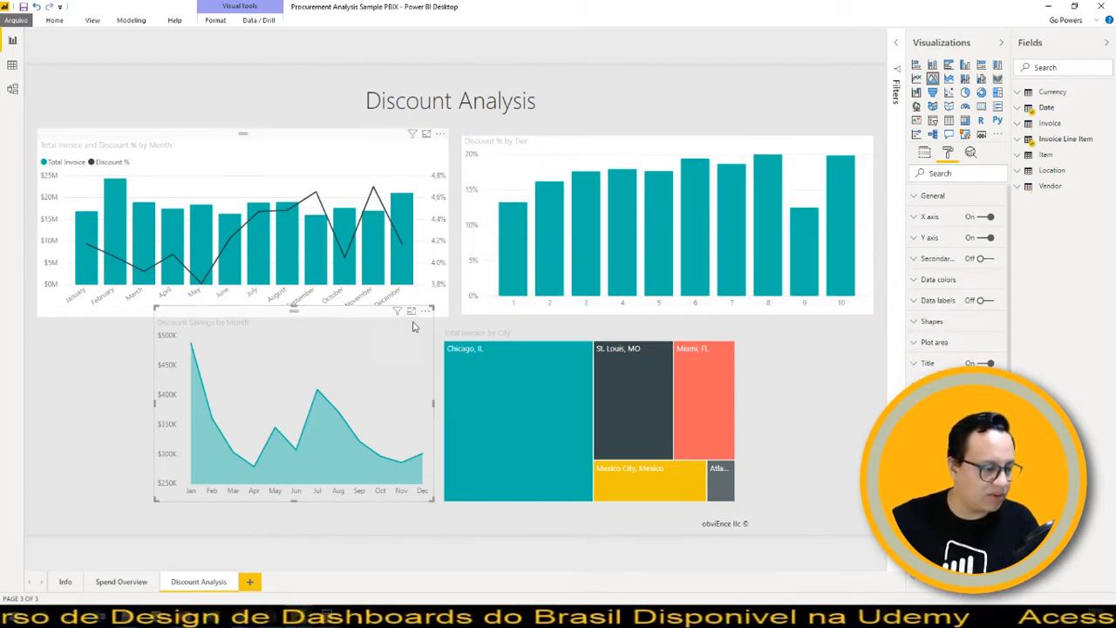
pyautogui.click(926, 154)
pyautogui.click(947, 153)
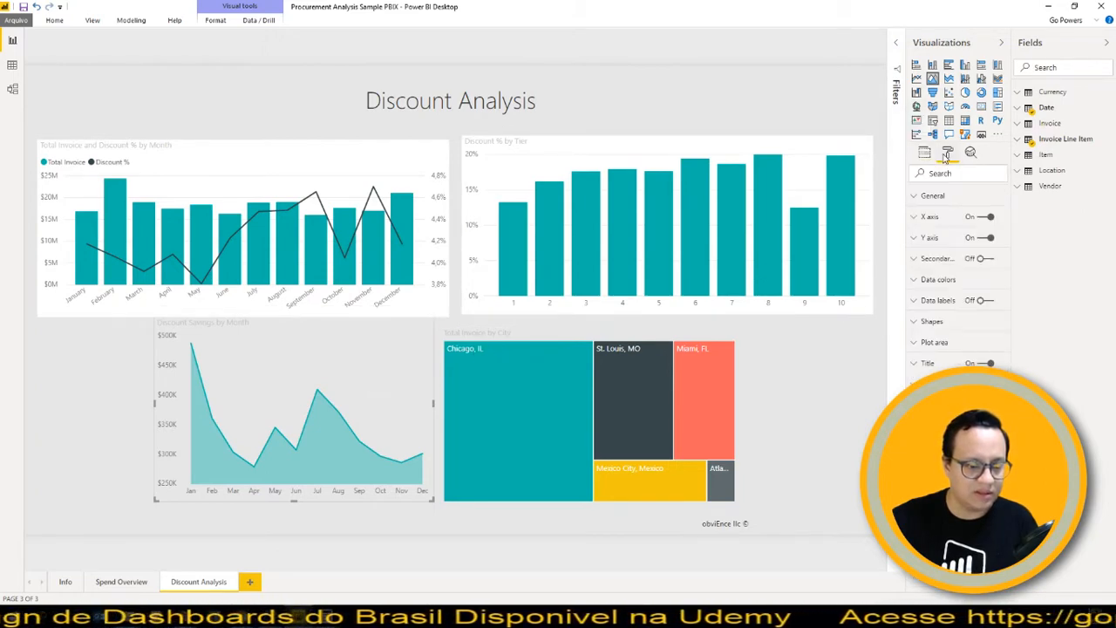
pyautogui.click(935, 201)
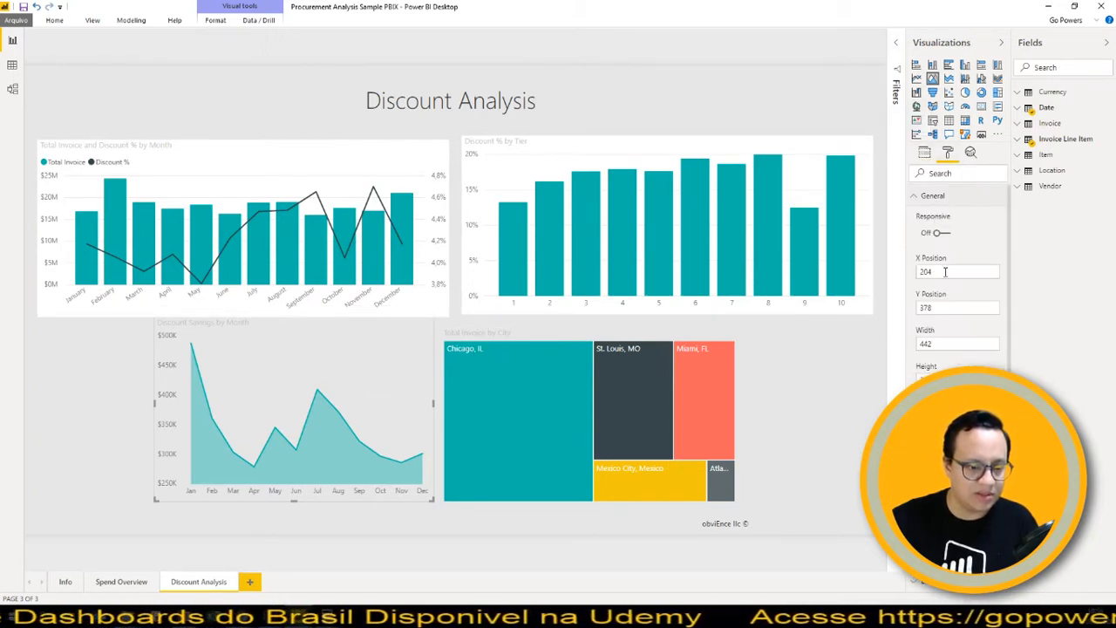
pyautogui.moveTo(945, 272); pyautogui.dragTo(841, 273)
pyautogui.write('20')
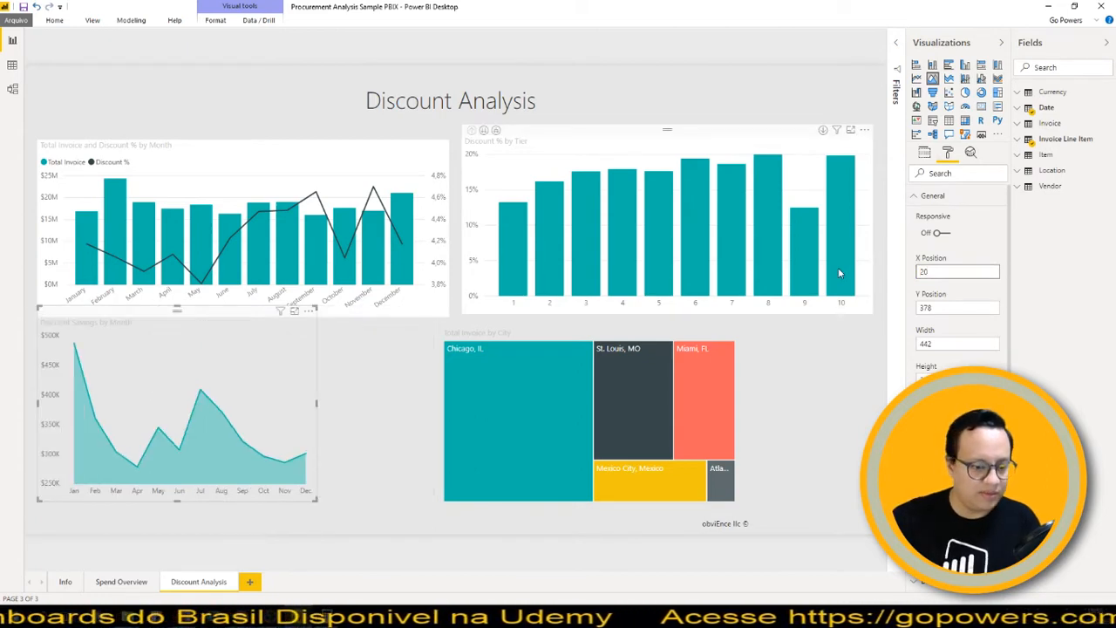
pyautogui.press('Tab')
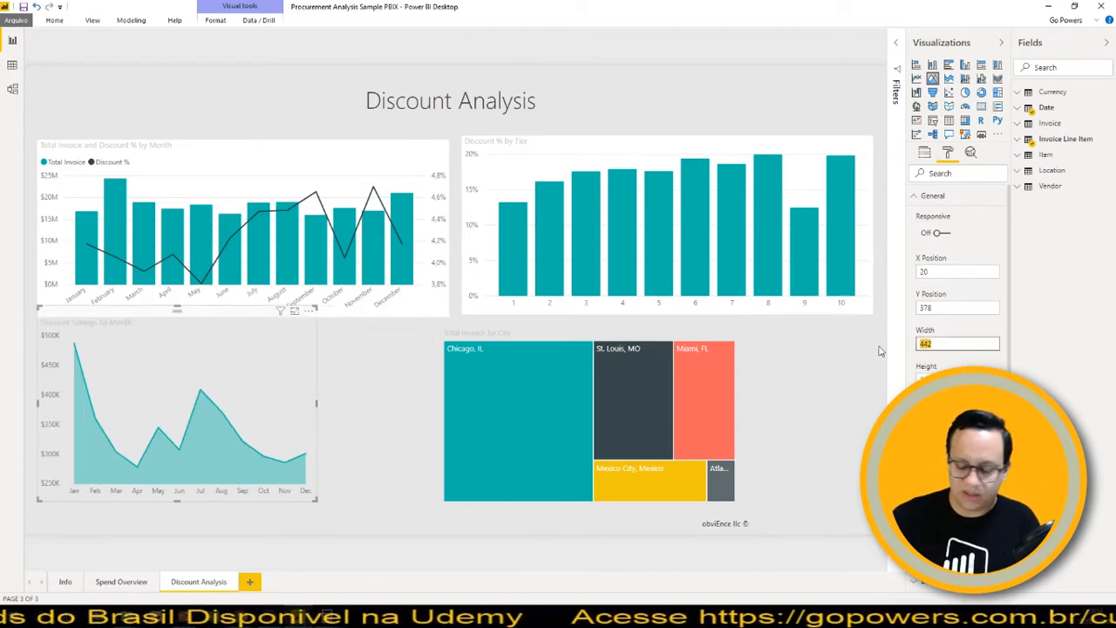
pyautogui.write('650')
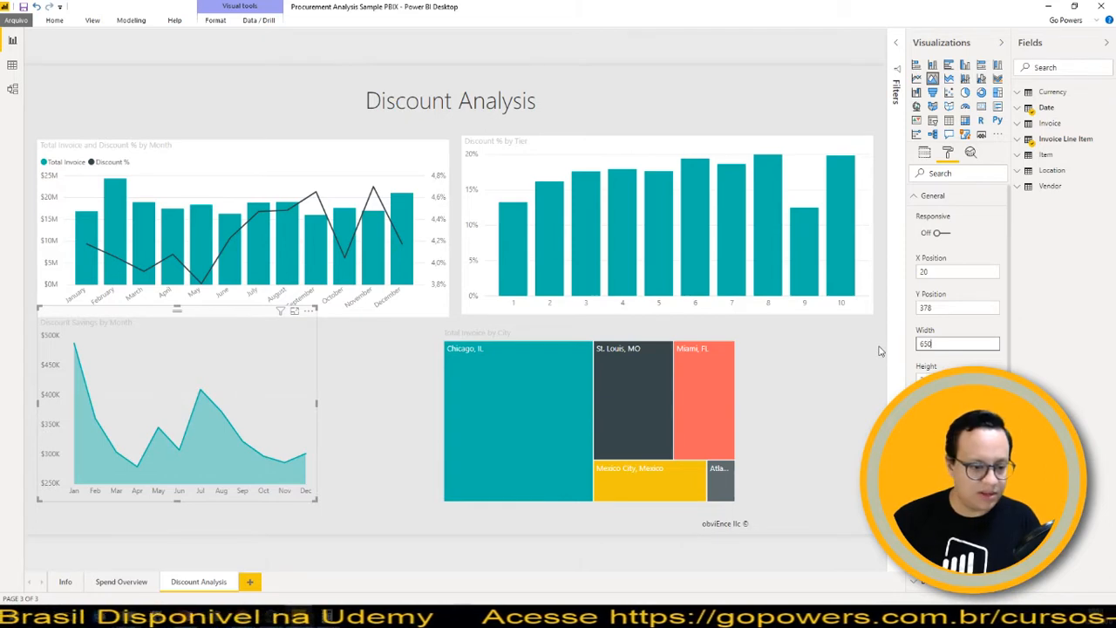
# Step: Set the Total Invoice by City treemap's X position to 690 and widen it to match the Discount % by Tier chart
pyautogui.click(581, 326)
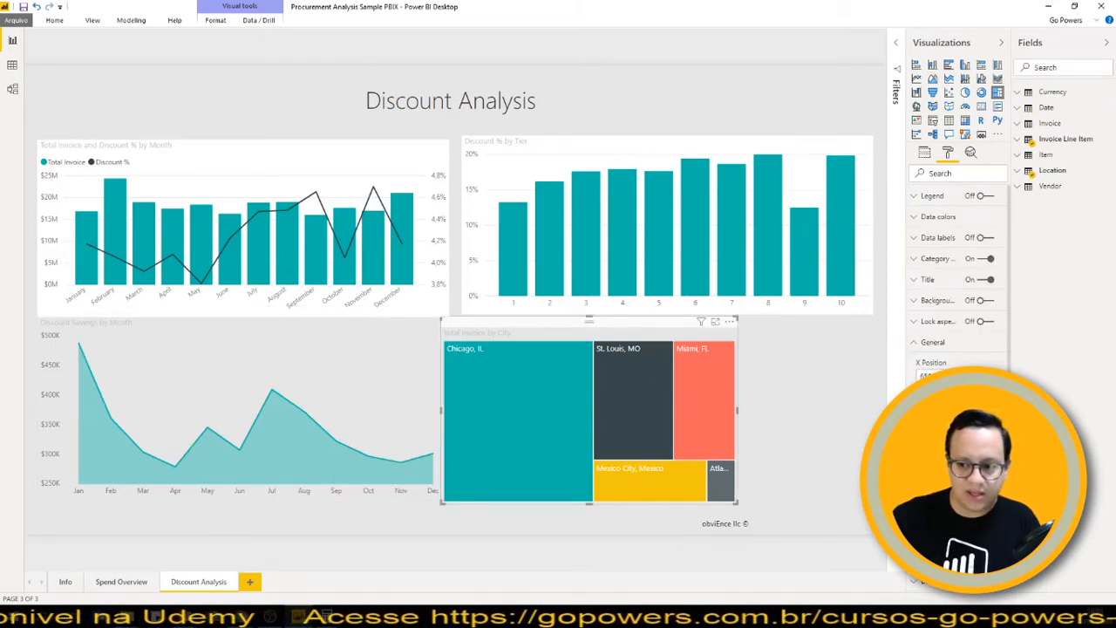
pyautogui.scroll(-2, 953, 315)
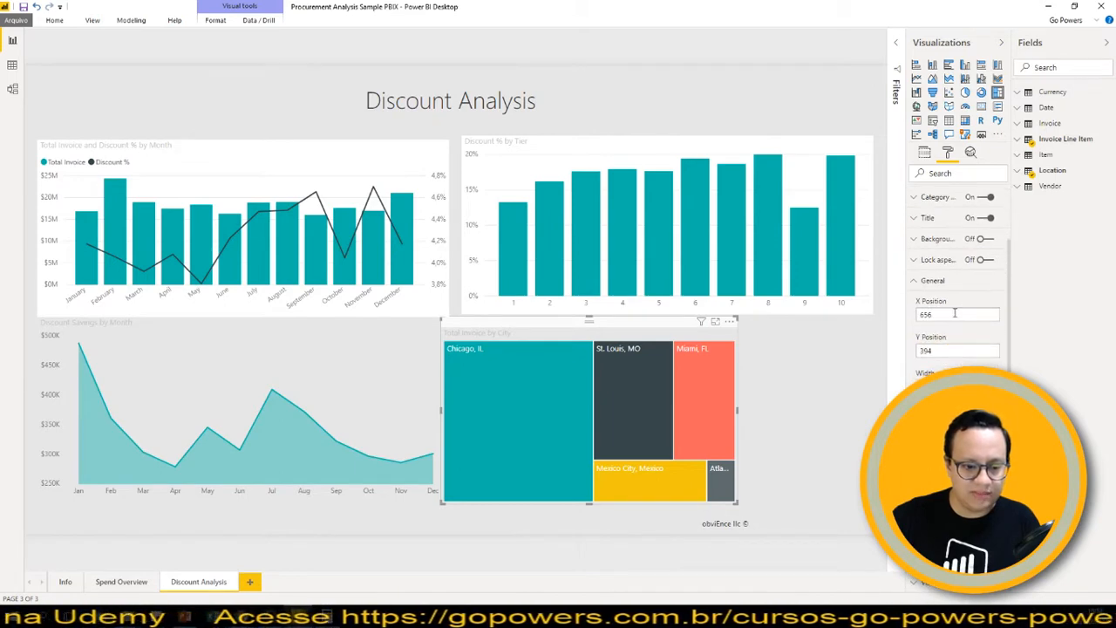
pyautogui.doubleClick(952, 315)
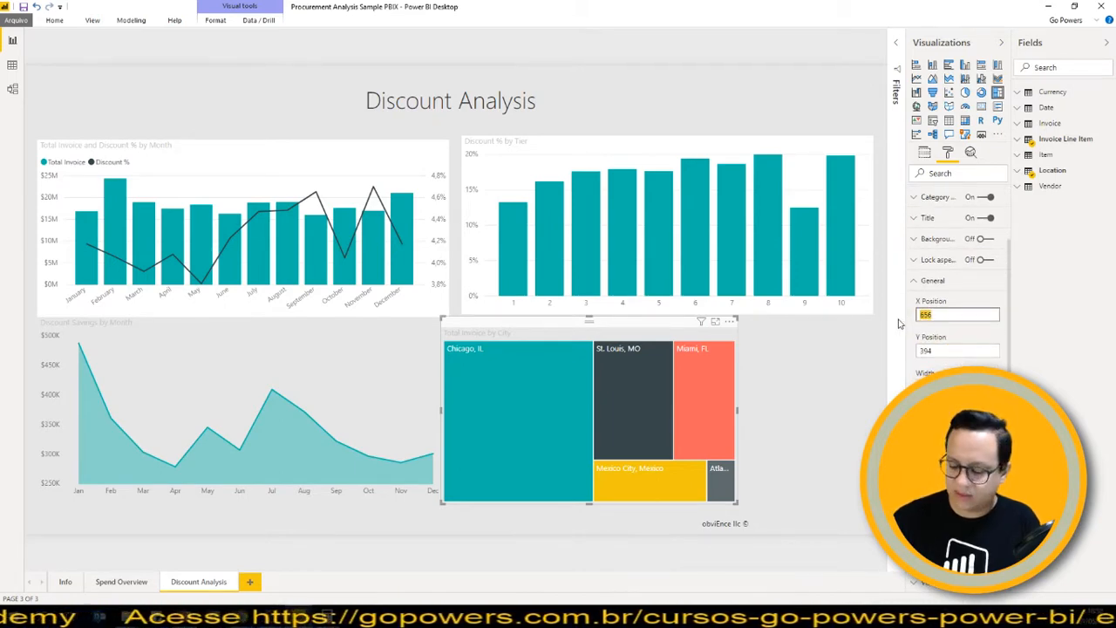
pyautogui.write('690')
pyautogui.press('Return')
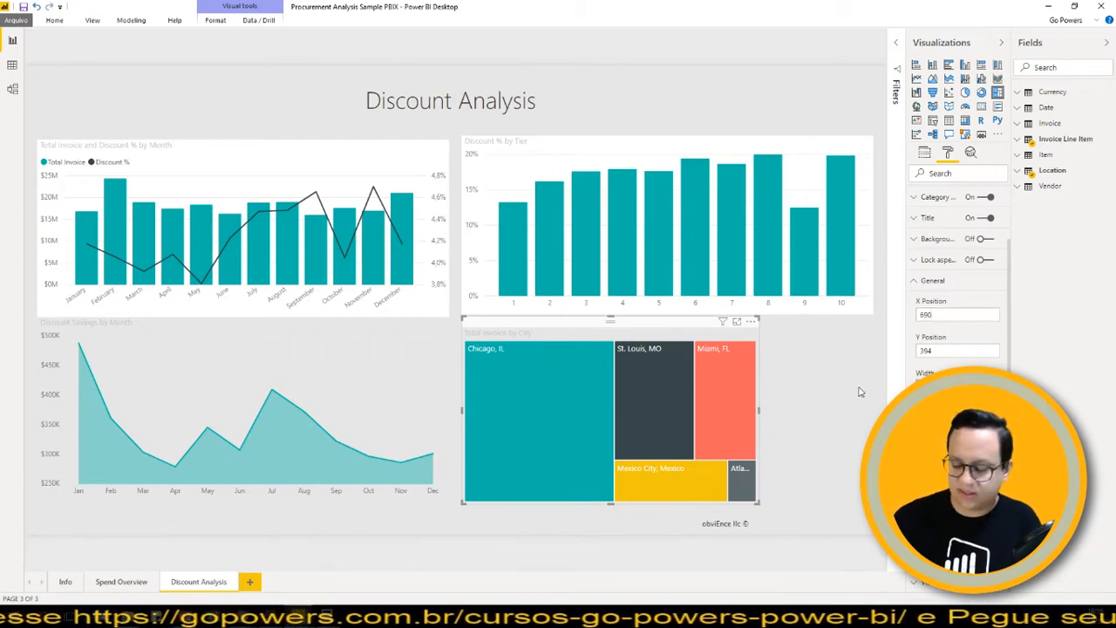
pyautogui.press('Return')
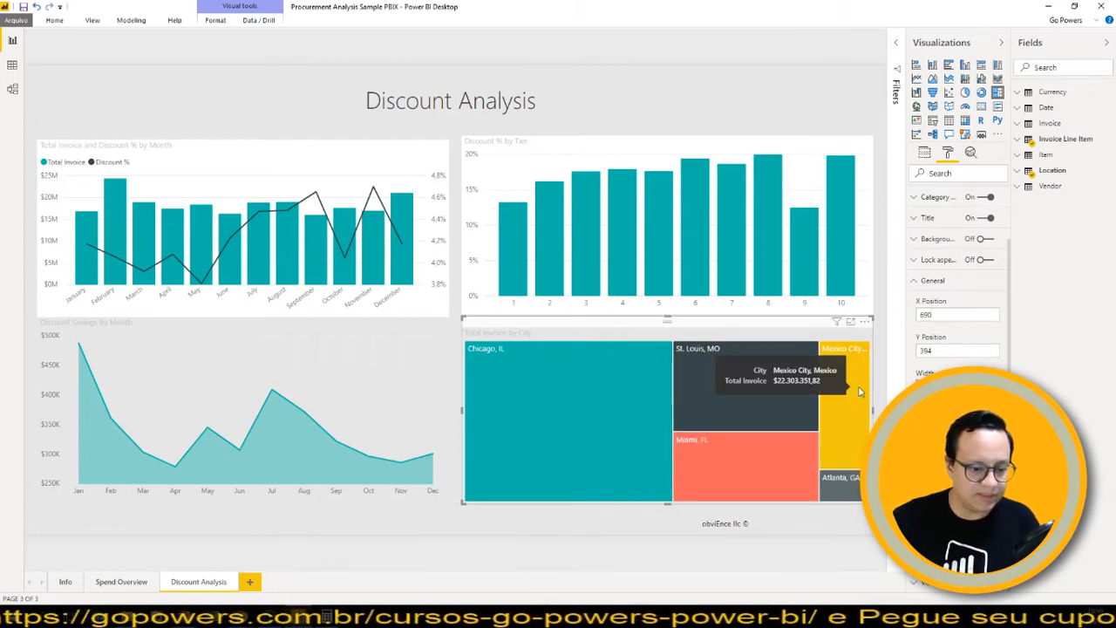
# Step: Give the Total Invoice by City and Discount Savings by Month charts fully opaque white backgrounds
pyautogui.click(931, 281)
pyautogui.click(983, 300)
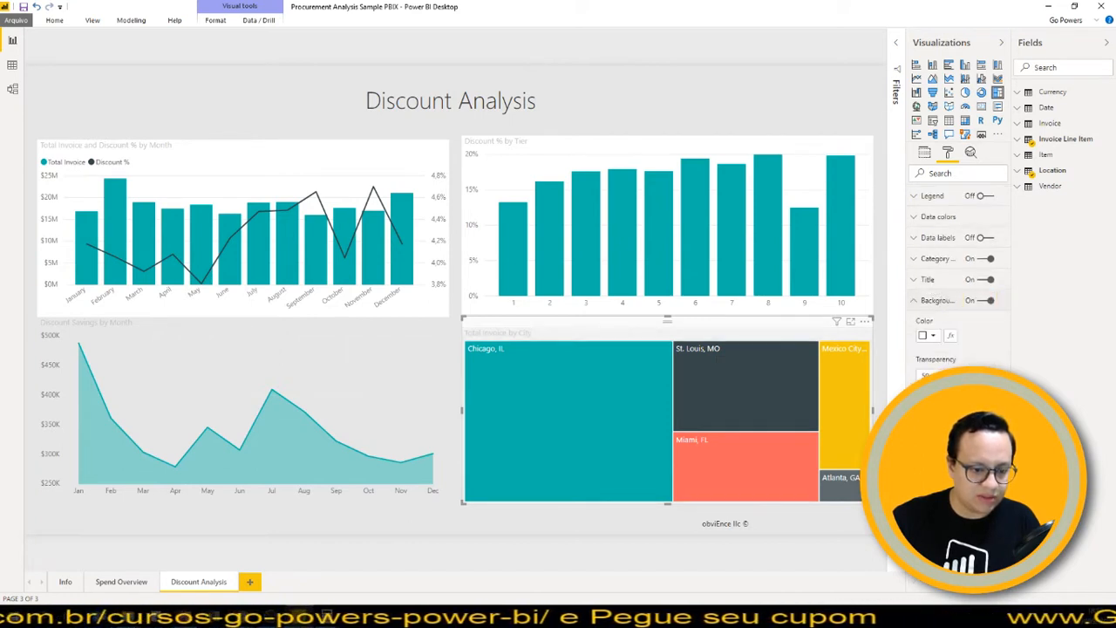
pyautogui.click(384, 360)
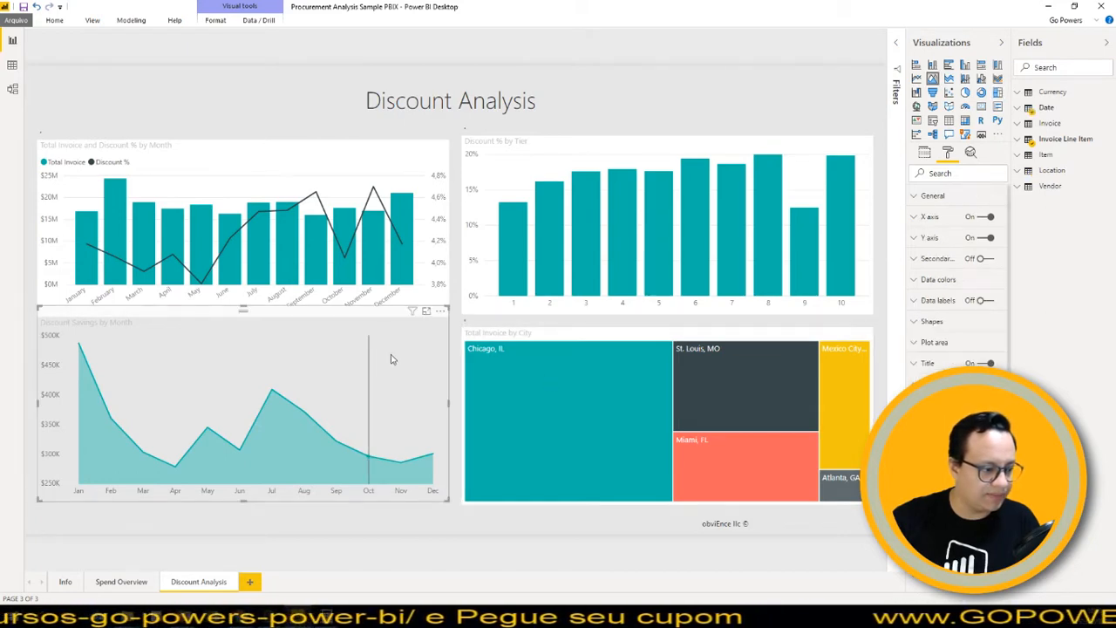
pyautogui.click(986, 383)
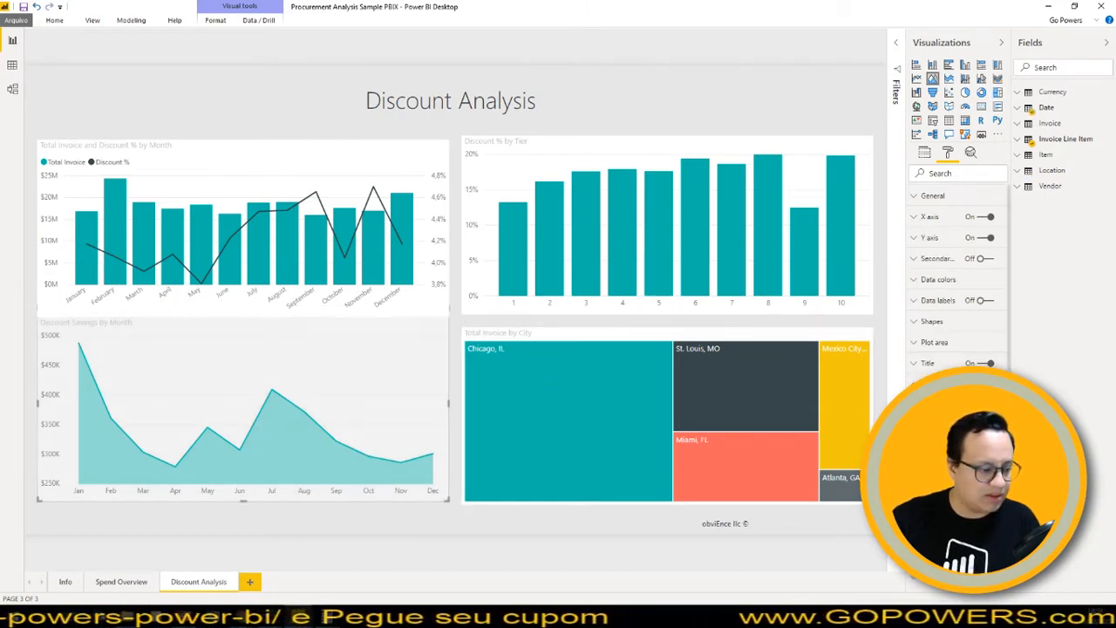
pyautogui.moveTo(975, 459); pyautogui.dragTo(958, 459)
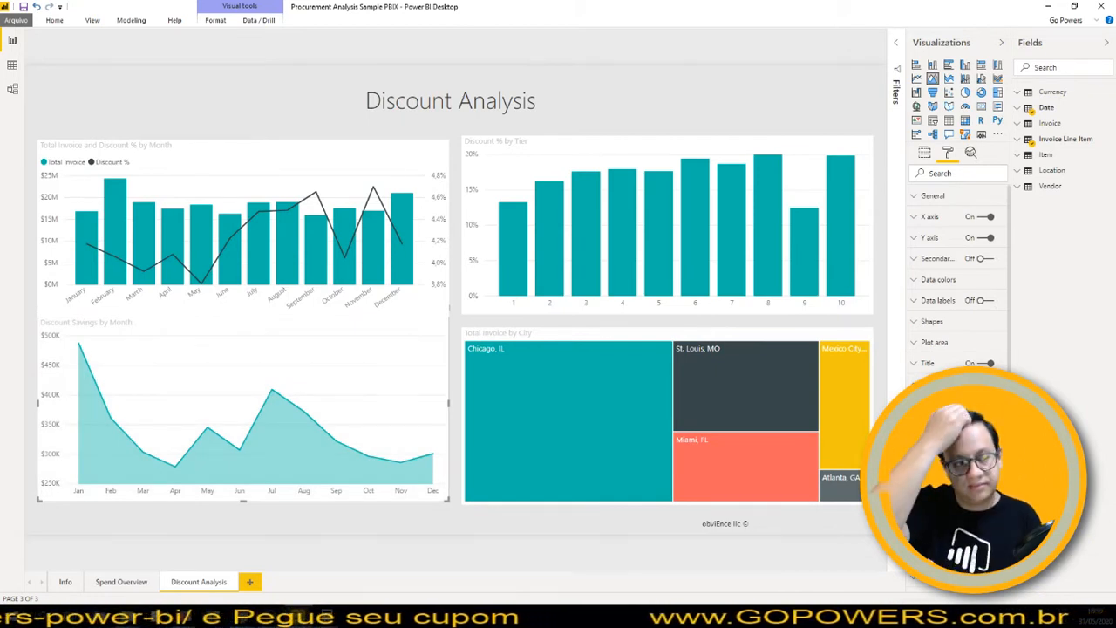
# Step: Turn on the white background of the Discount Analysis title box and set its transparency to 0%
pyautogui.click(616, 87)
pyautogui.click(616, 84)
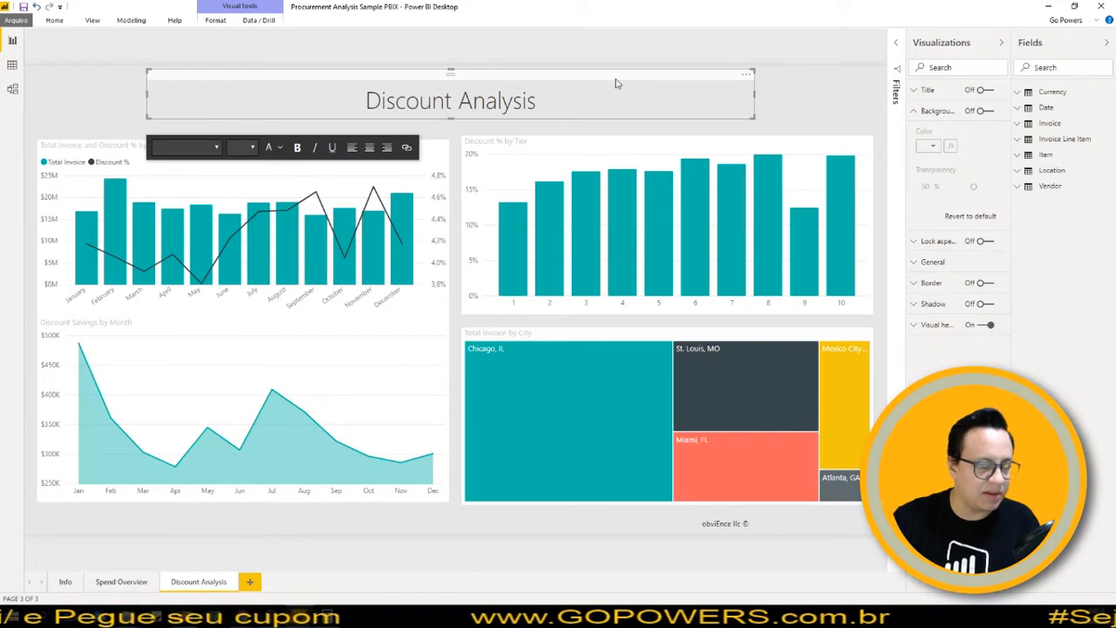
pyautogui.click(984, 110)
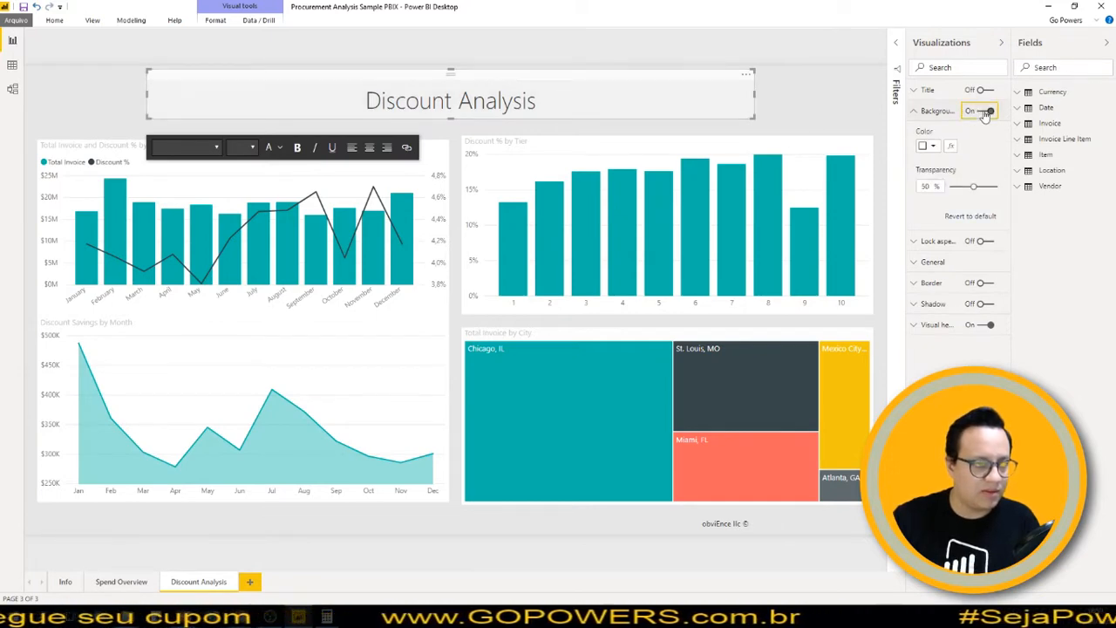
pyautogui.moveTo(973, 189); pyautogui.dragTo(938, 187)
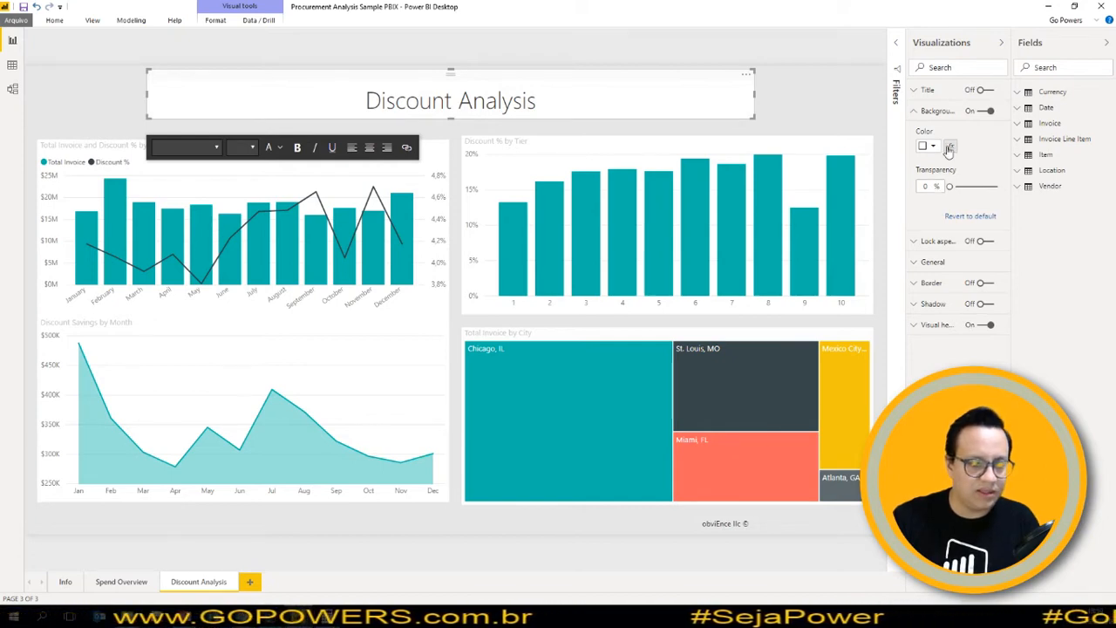
pyautogui.click(935, 110)
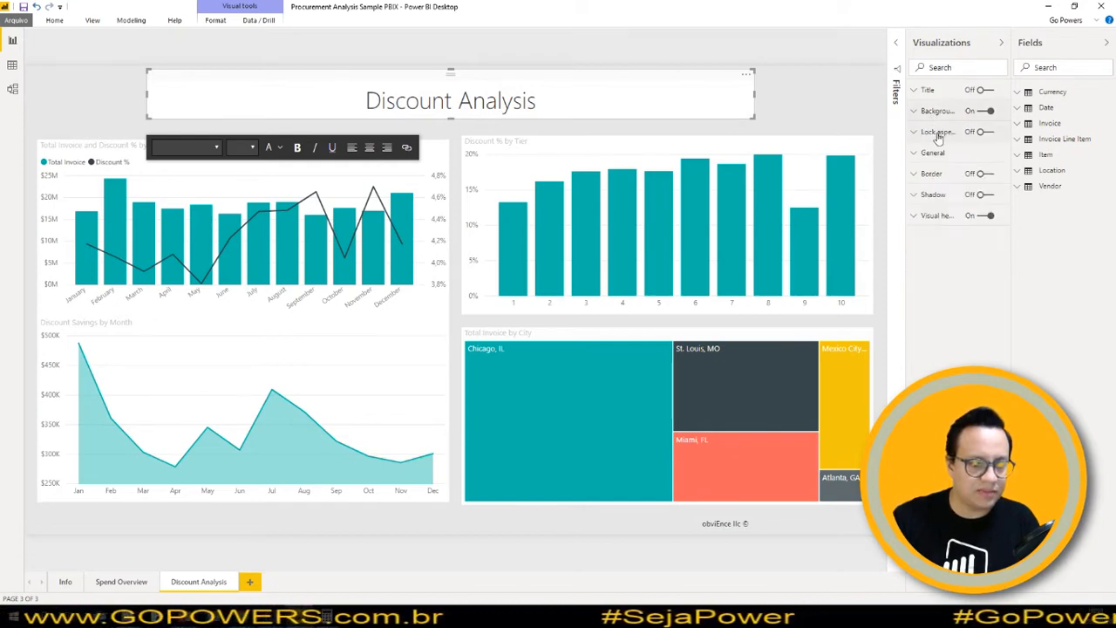
# Step: Set the X position of the Discount Analysis title box to 20
pyautogui.click(932, 154)
pyautogui.click(933, 188)
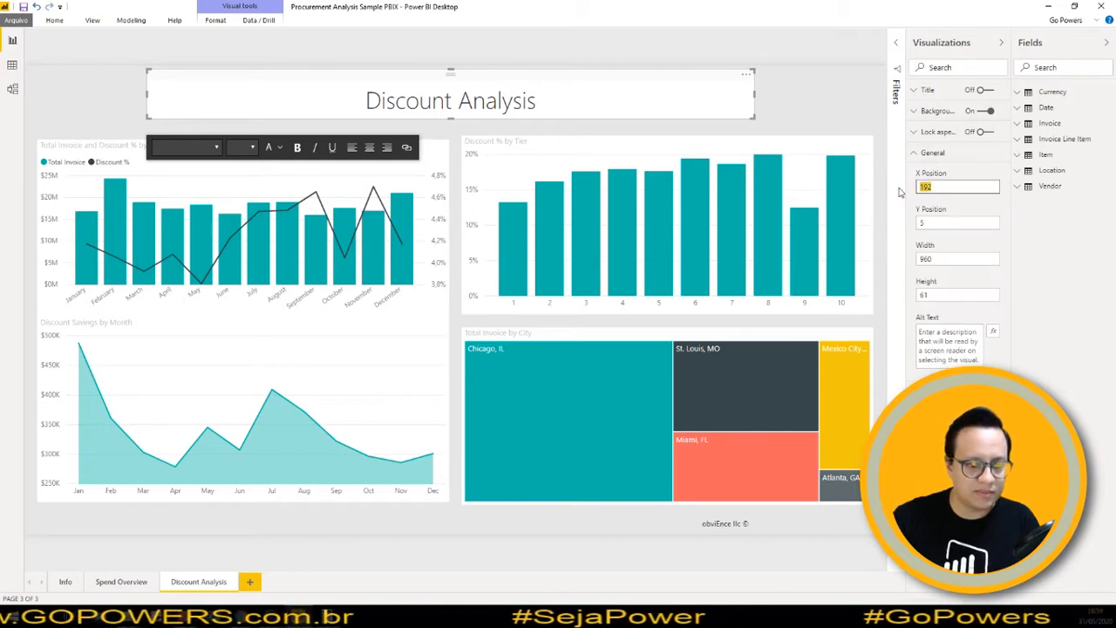
pyautogui.write('20')
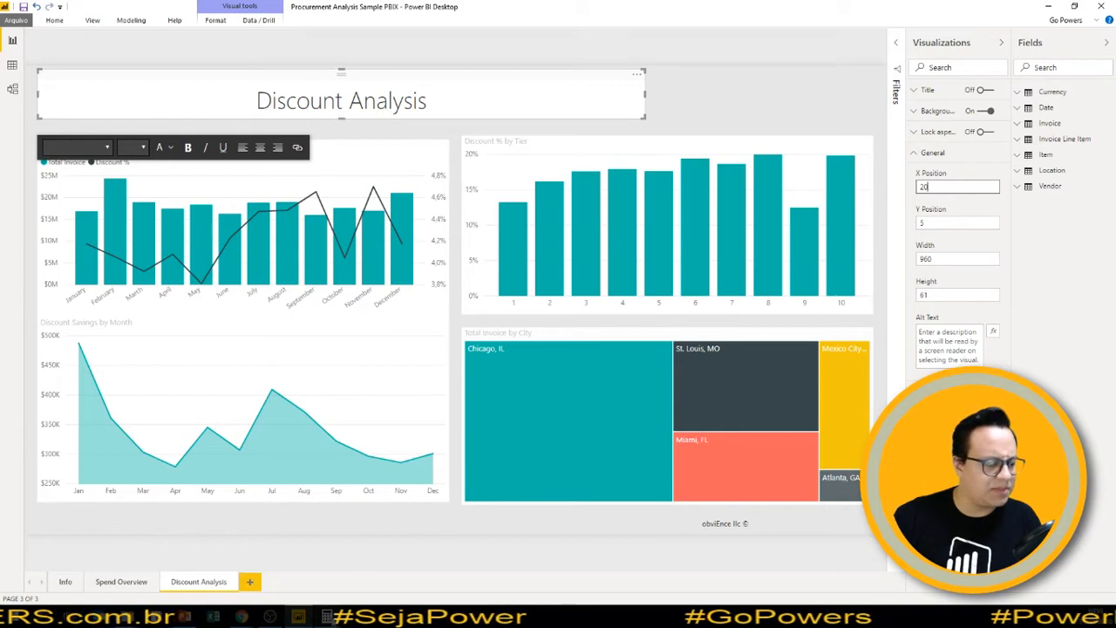
# Step: Switch to the Windows Calculator and compute 1360 - 20 - 20 for the title box's width
pyautogui.click(327, 616)
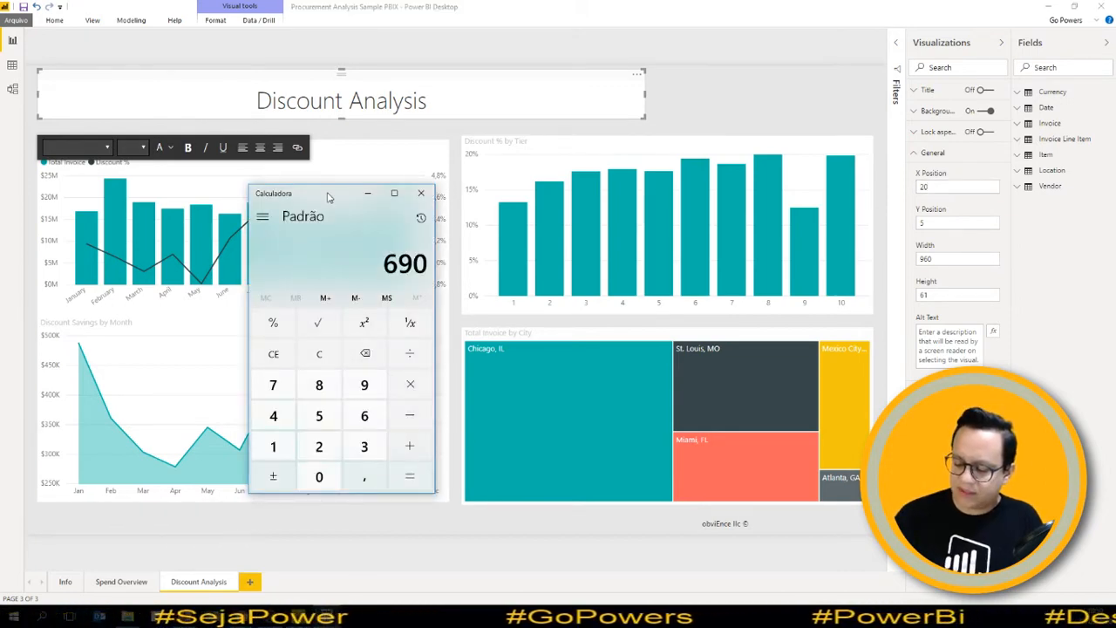
pyautogui.write('1360')
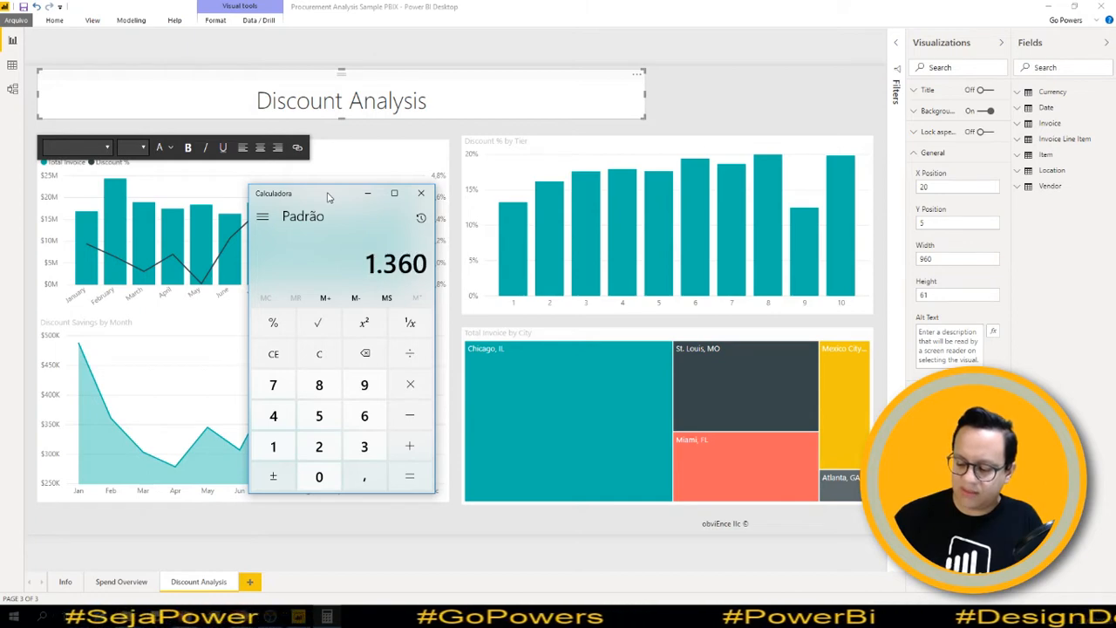
pyautogui.write('20-20')
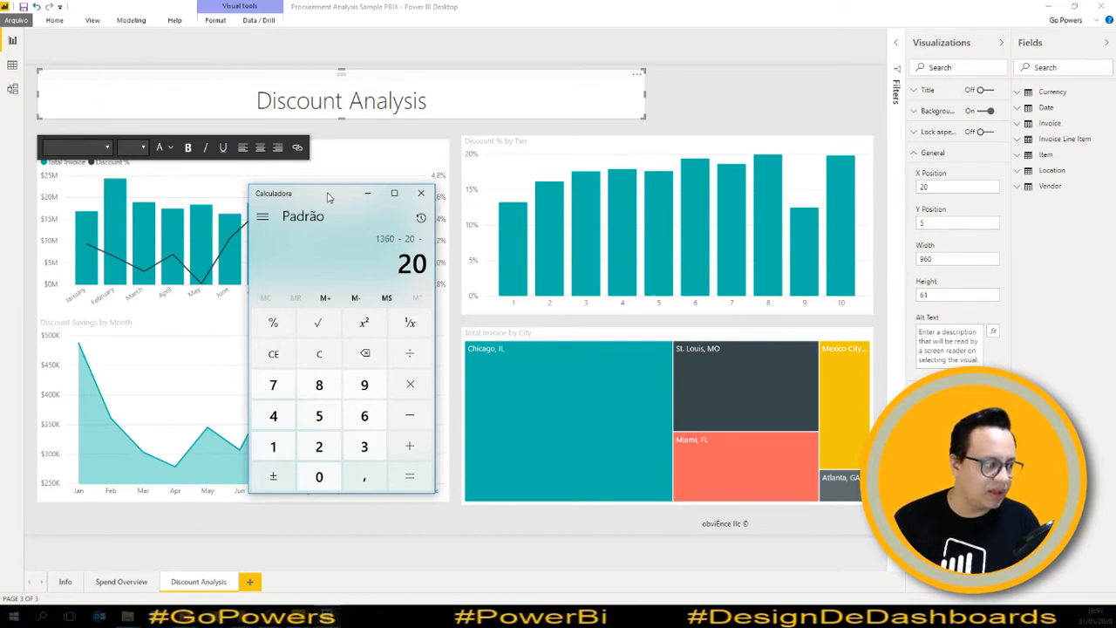
pyautogui.press('Return')
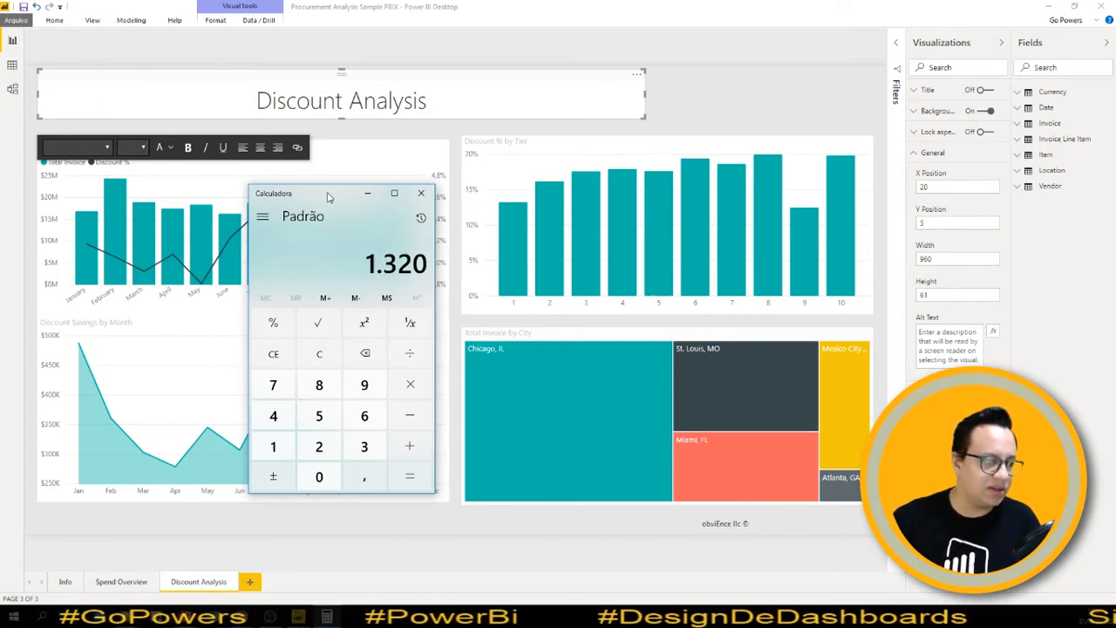
# Step: Return to the report and set the Discount Analysis title box's width to 1320
pyautogui.click(950, 258)
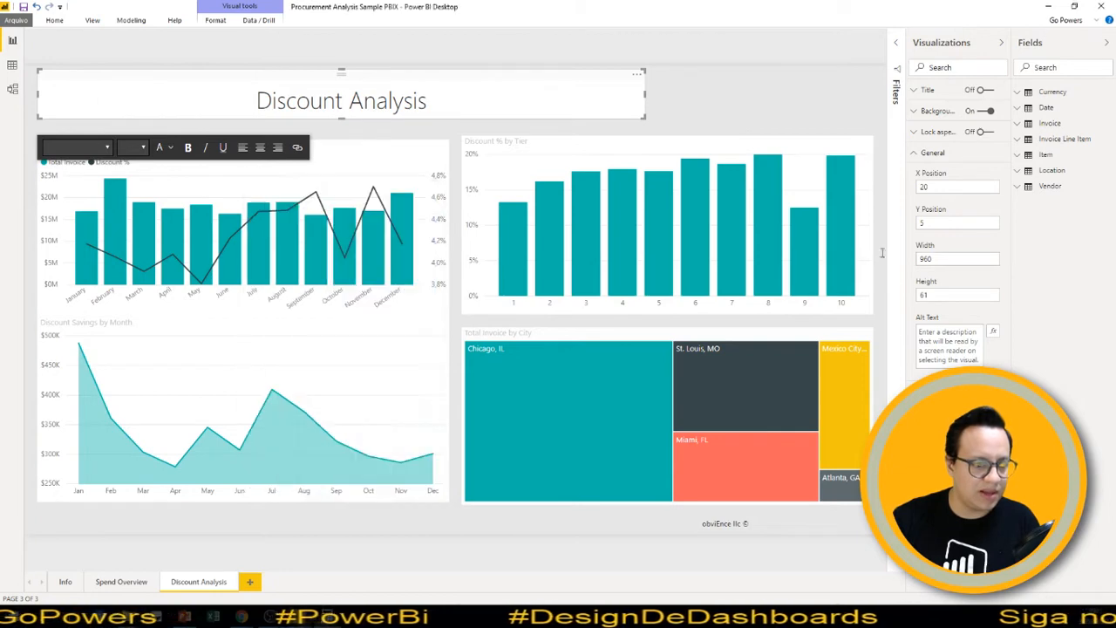
pyautogui.write('1320')
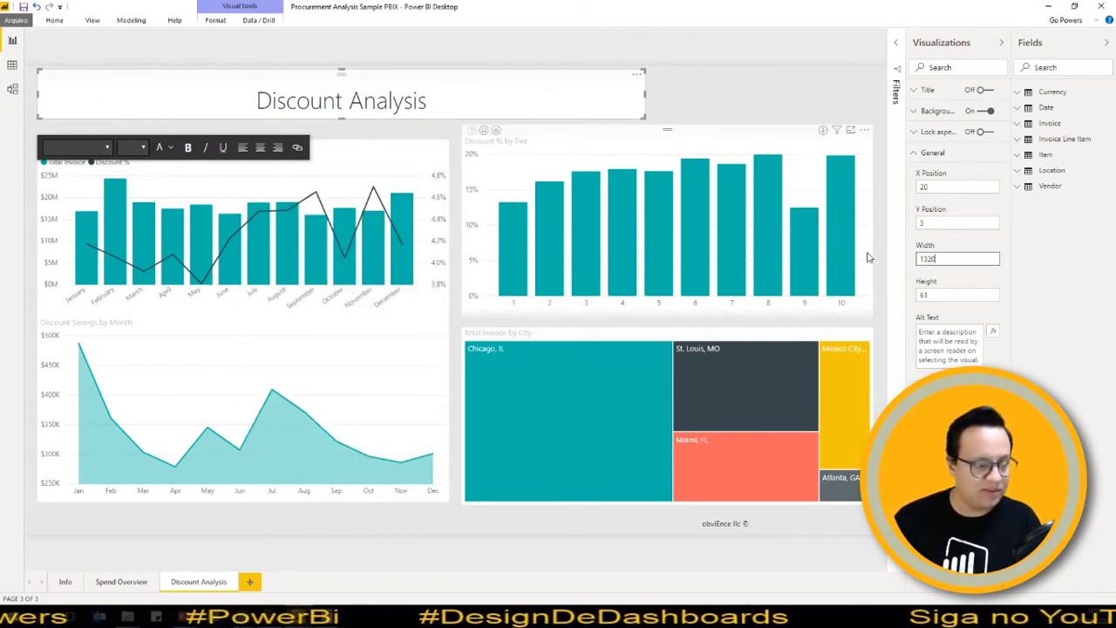
pyautogui.press('Return')
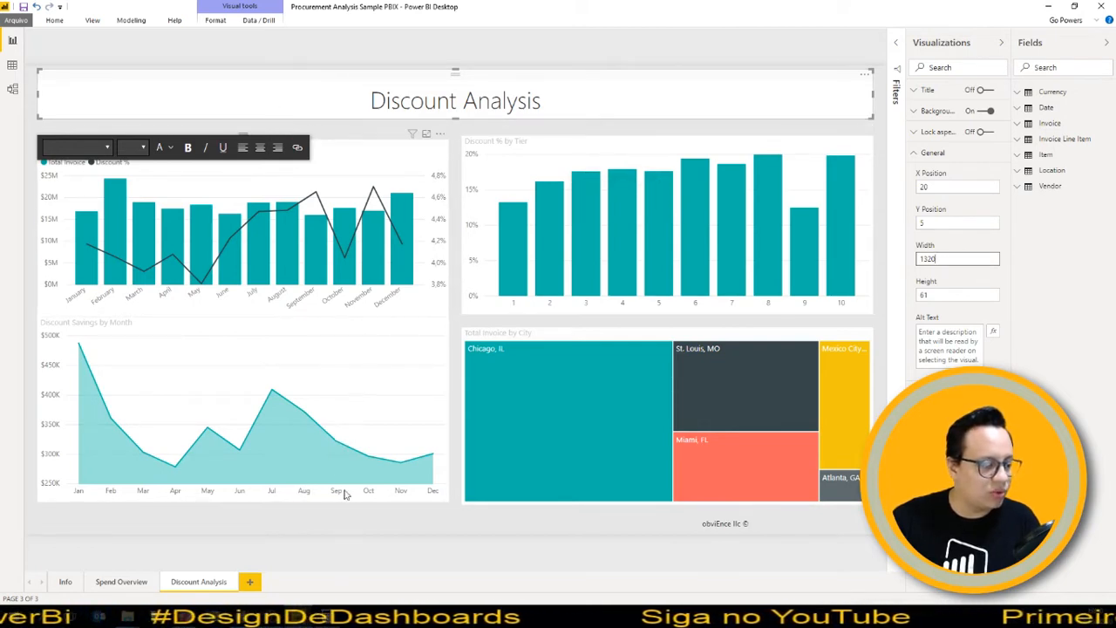
# Step: Switch to the Grid Calculator page in the browser and set the number of columns to 3
pyautogui.moveTo(241, 615)
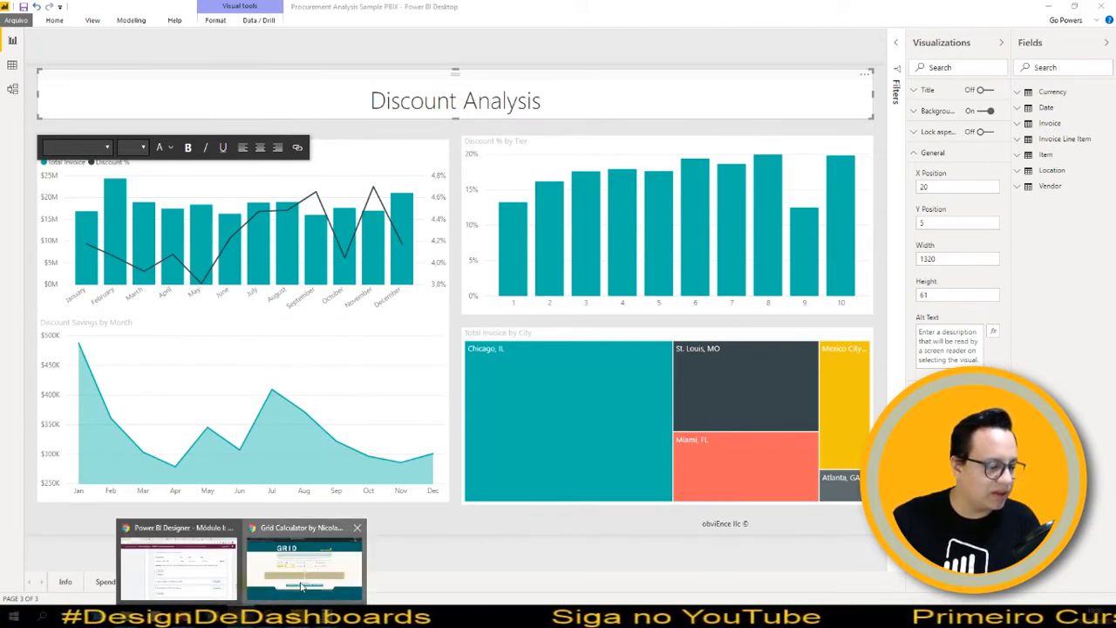
pyautogui.click(305, 539)
pyautogui.moveTo(395, 272); pyautogui.dragTo(325, 277)
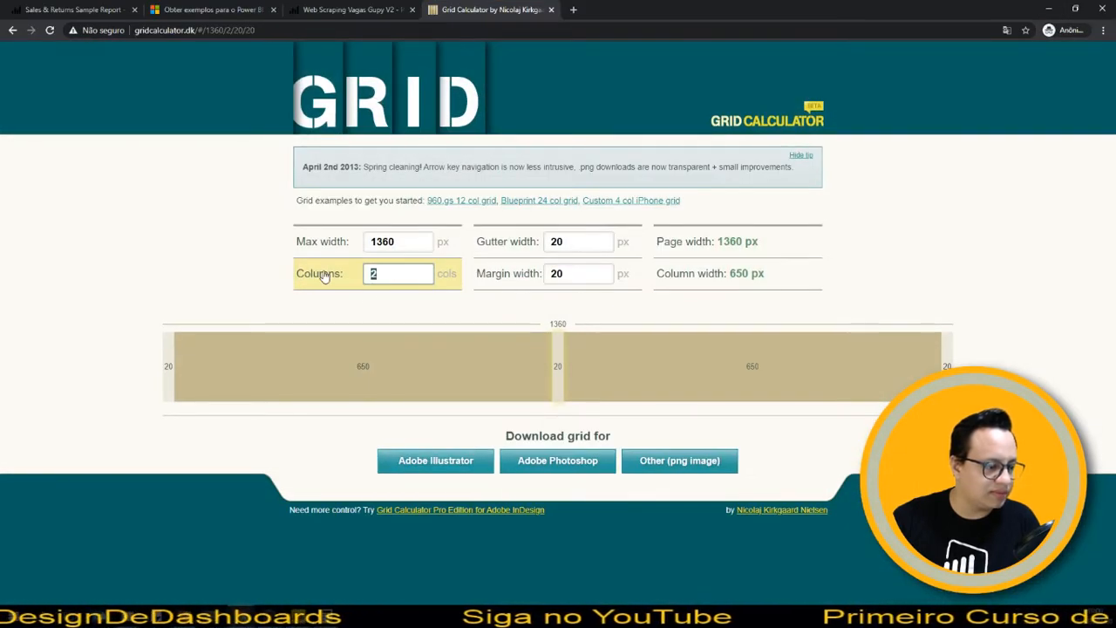
pyautogui.write('3')
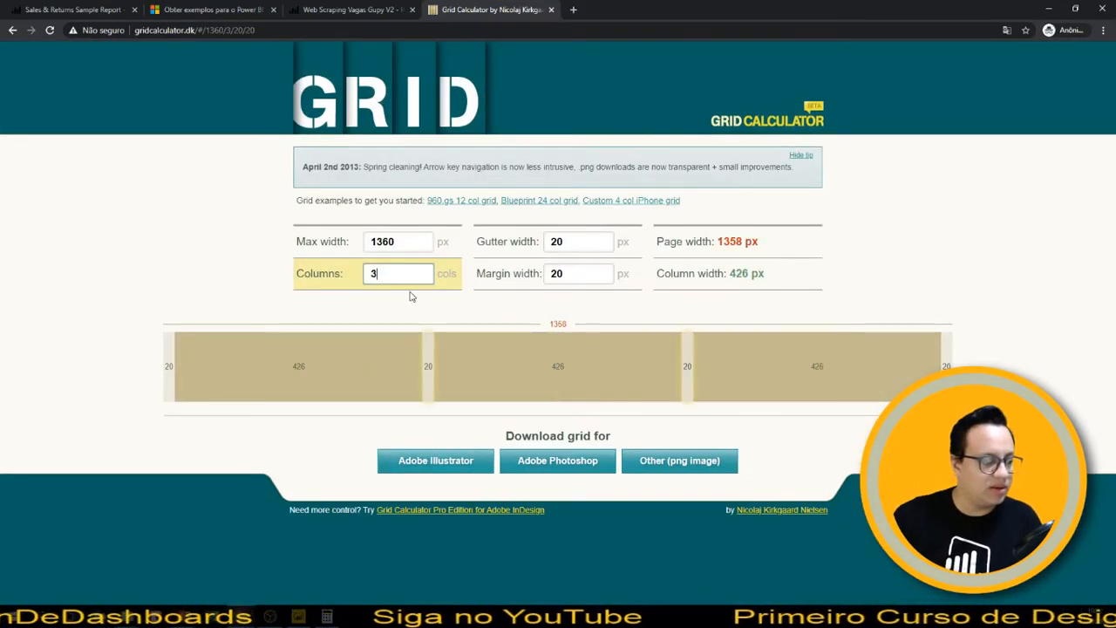
# Step: Set the grid's maximum width to 720 px and raise the number of columns to 9
pyautogui.moveTo(400, 273); pyautogui.dragTo(263, 283)
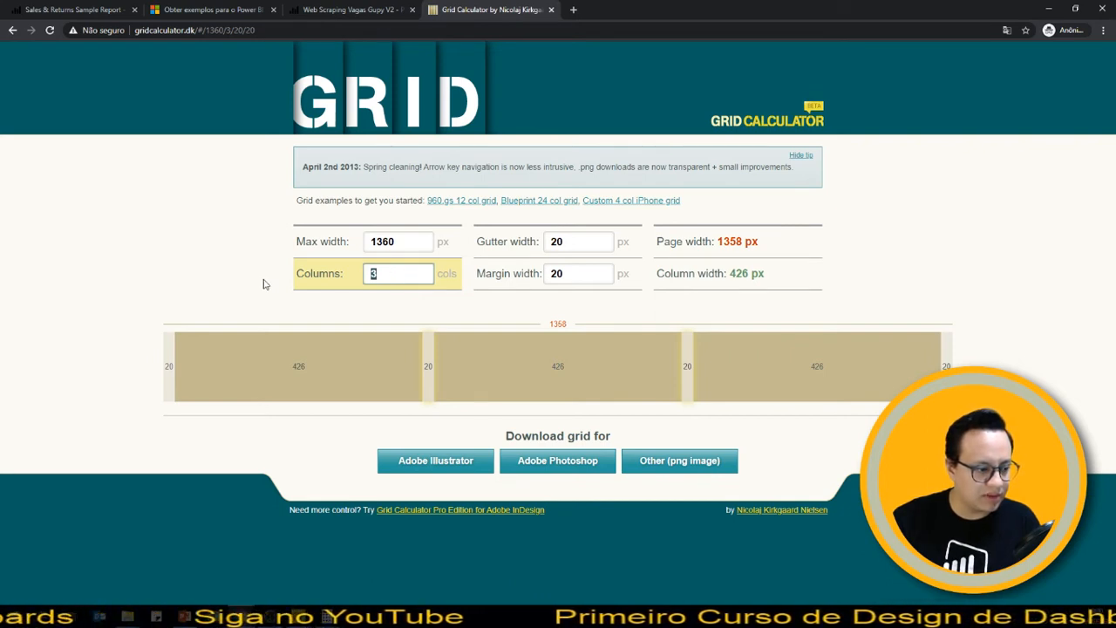
pyautogui.moveTo(415, 245); pyautogui.dragTo(250, 246)
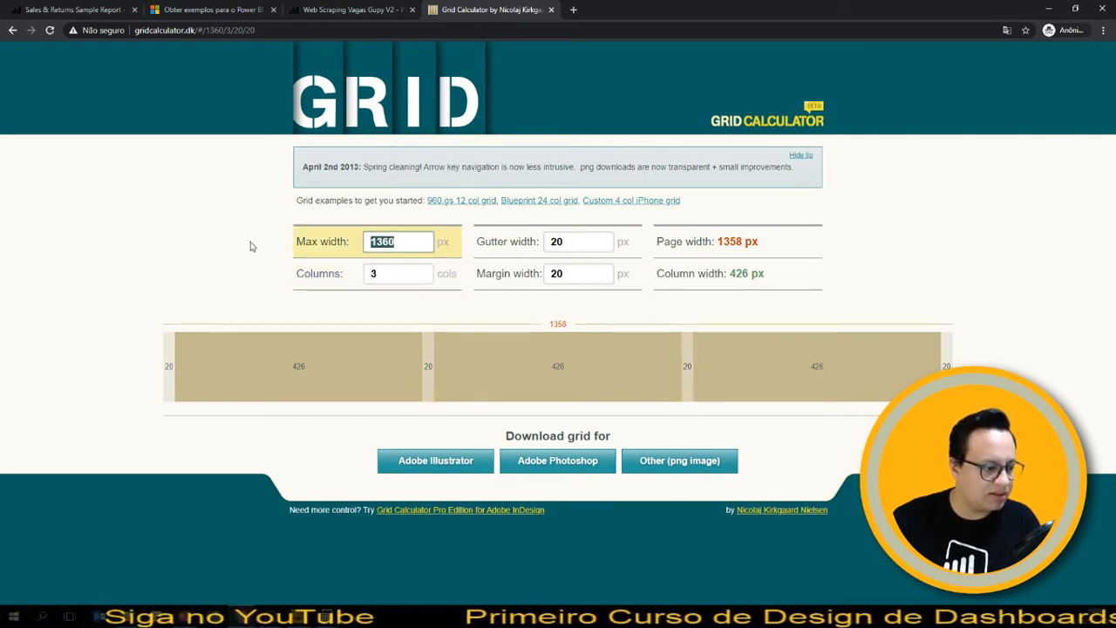
pyautogui.write('720')
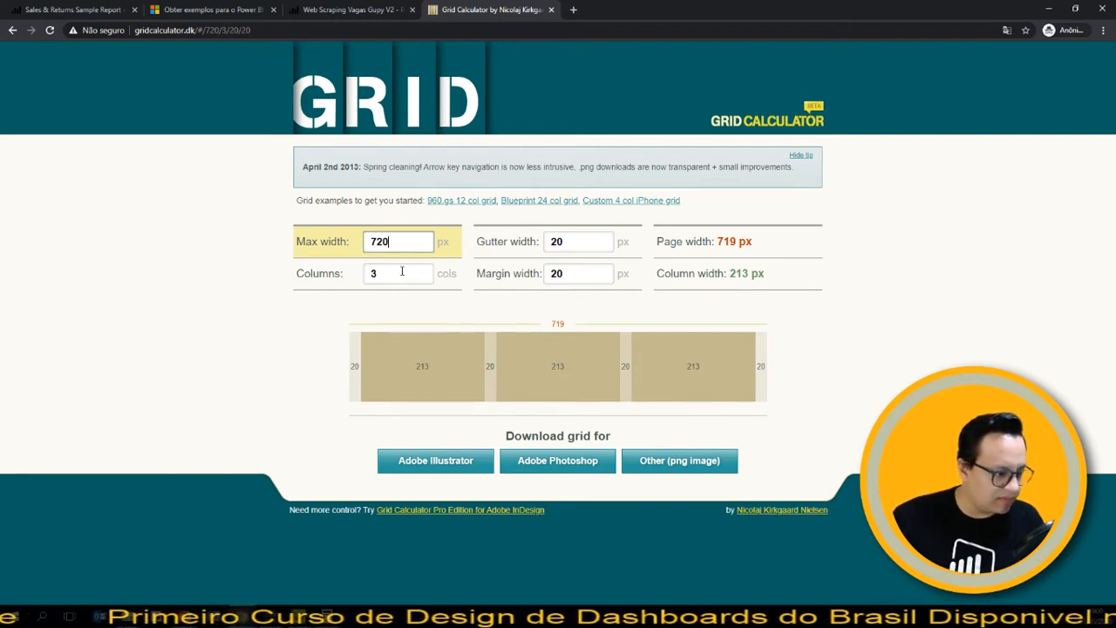
pyautogui.click(402, 271)
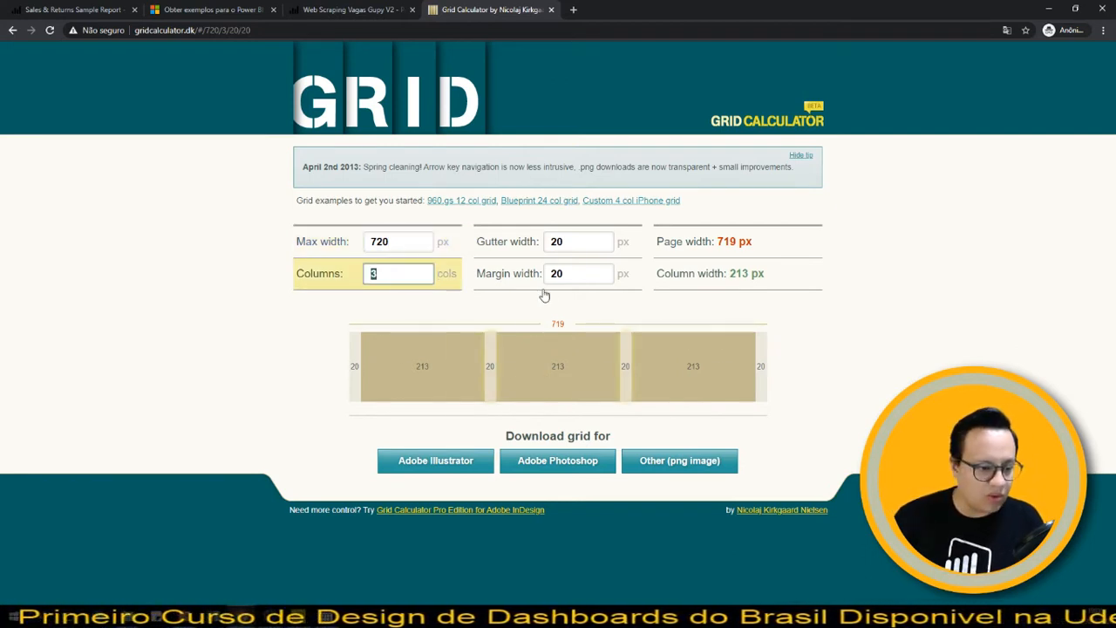
pyautogui.press('Up')
pyautogui.press('Up')
pyautogui.press('Up')
pyautogui.press('Up')
pyautogui.press('Up')
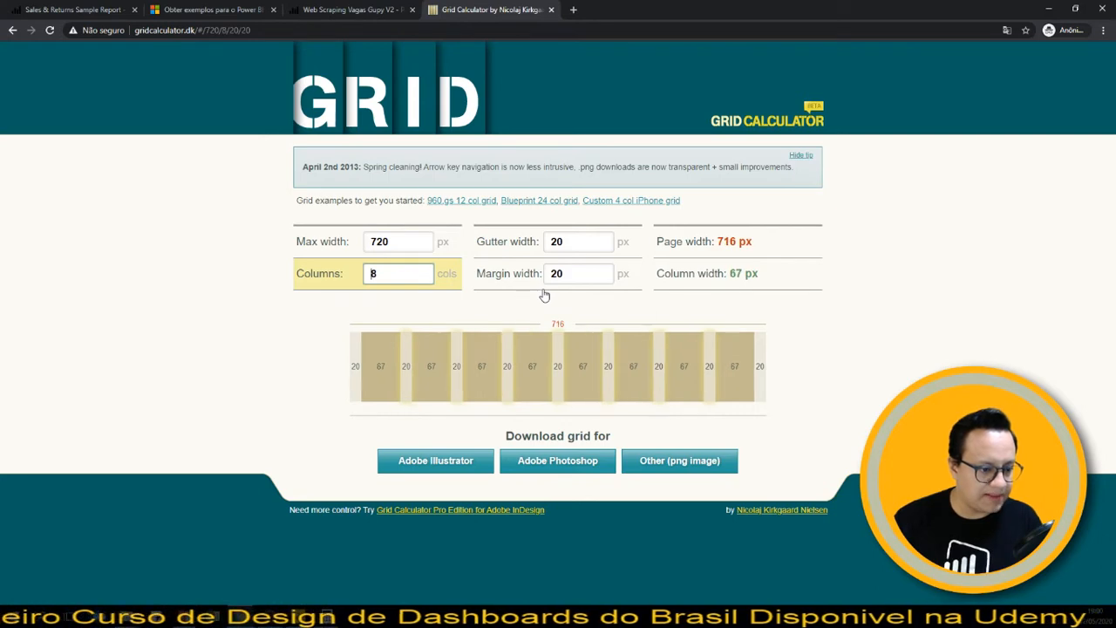
pyautogui.press('Up')
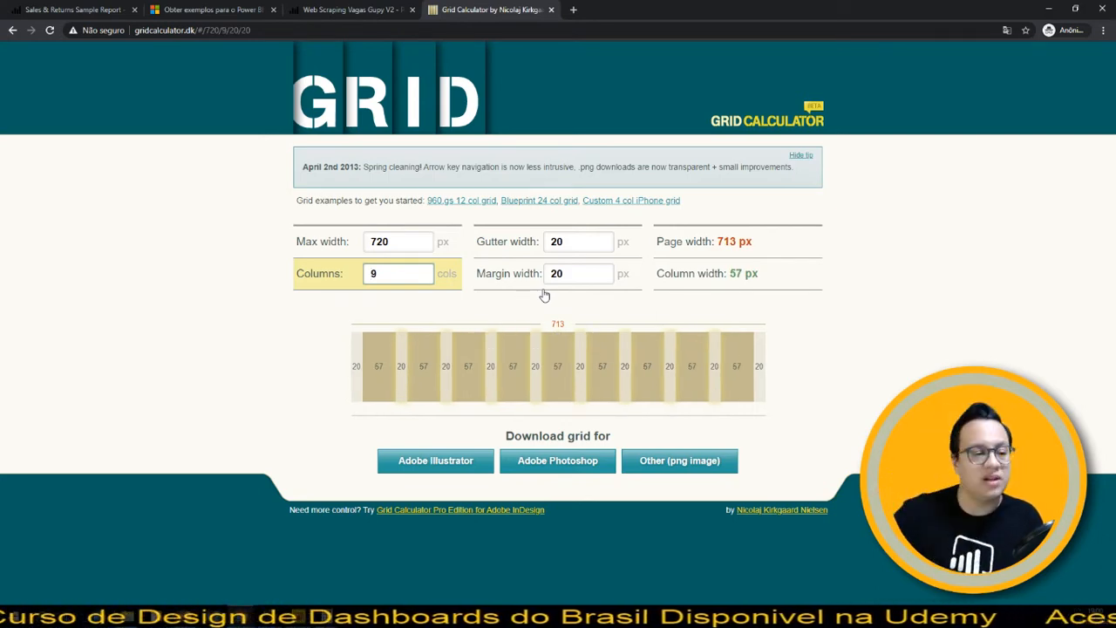
# Step: Return to the Power BI report and set the Discount Analysis title box's height to 60
pyautogui.click(1047, 9)
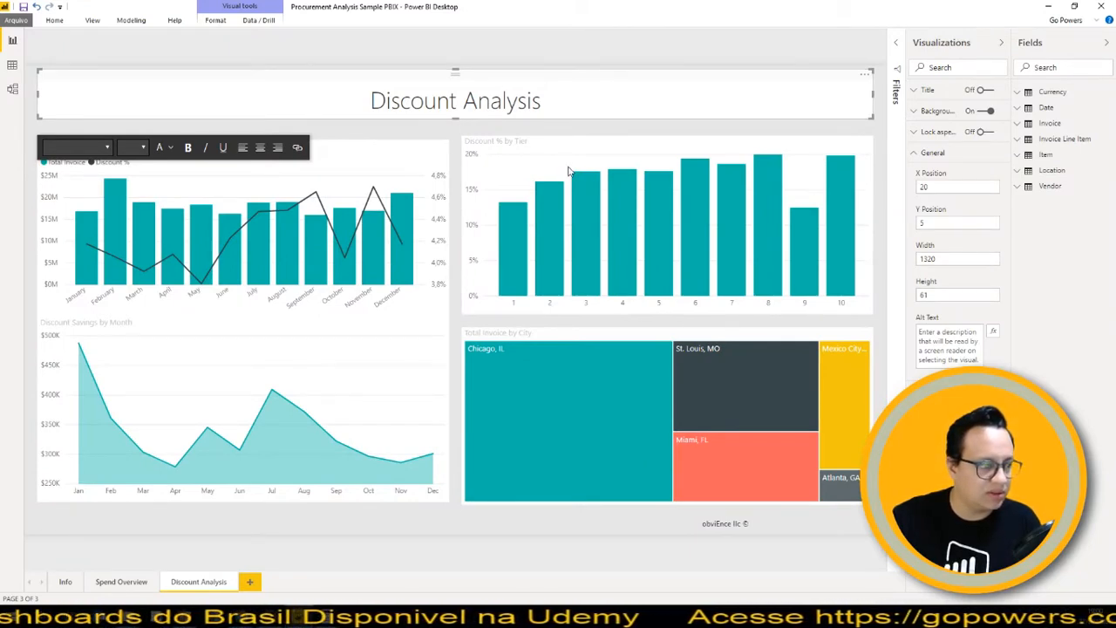
pyautogui.click(935, 296)
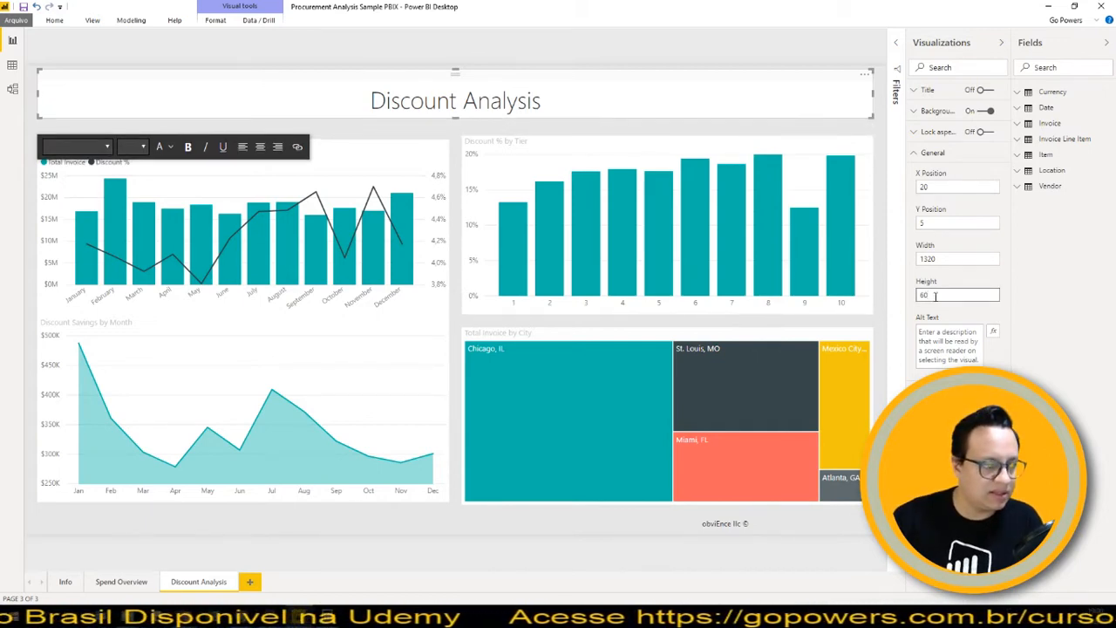
pyautogui.click(597, 129)
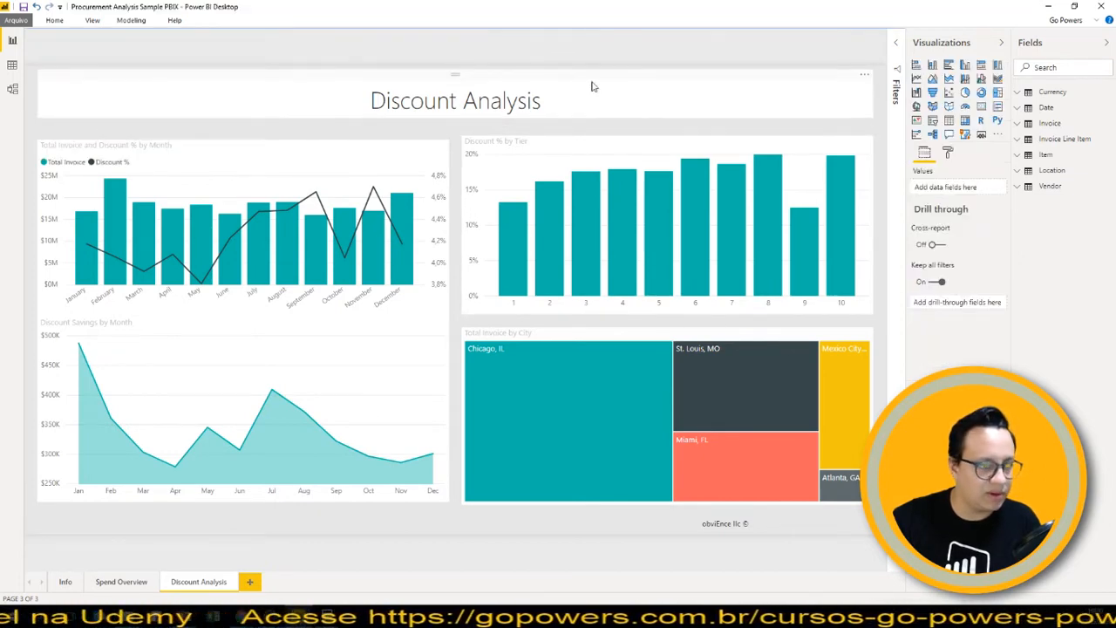
# Step: Try a Y position of 20 for the Discount Analysis title box
pyautogui.click(592, 87)
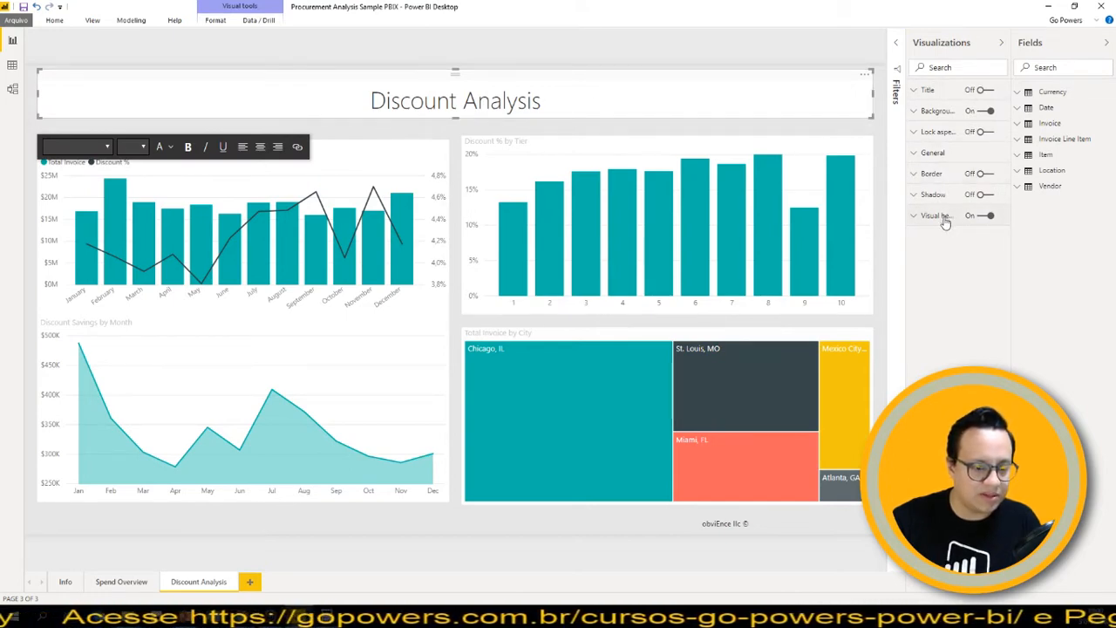
pyautogui.click(946, 157)
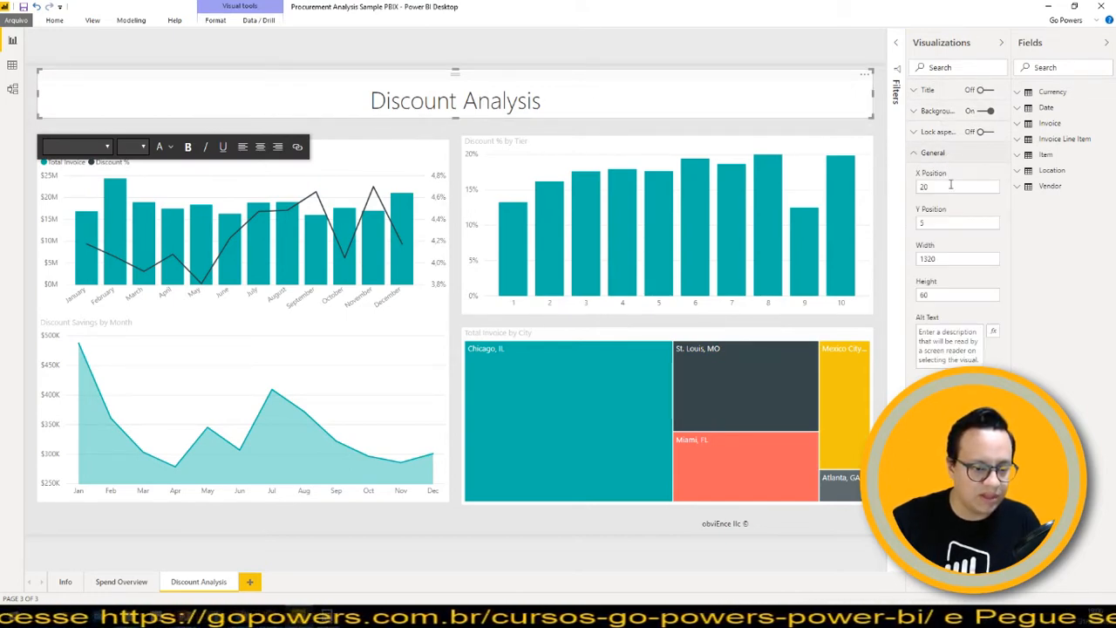
pyautogui.moveTo(951, 186); pyautogui.dragTo(891, 194)
pyautogui.moveTo(937, 225); pyautogui.dragTo(880, 231)
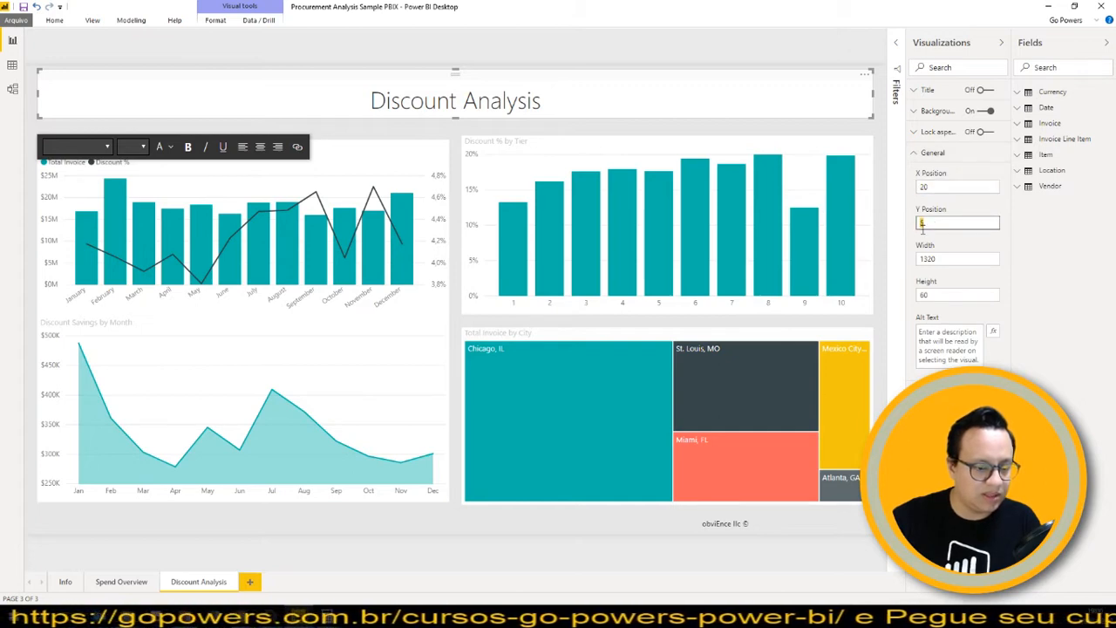
pyautogui.write('20')
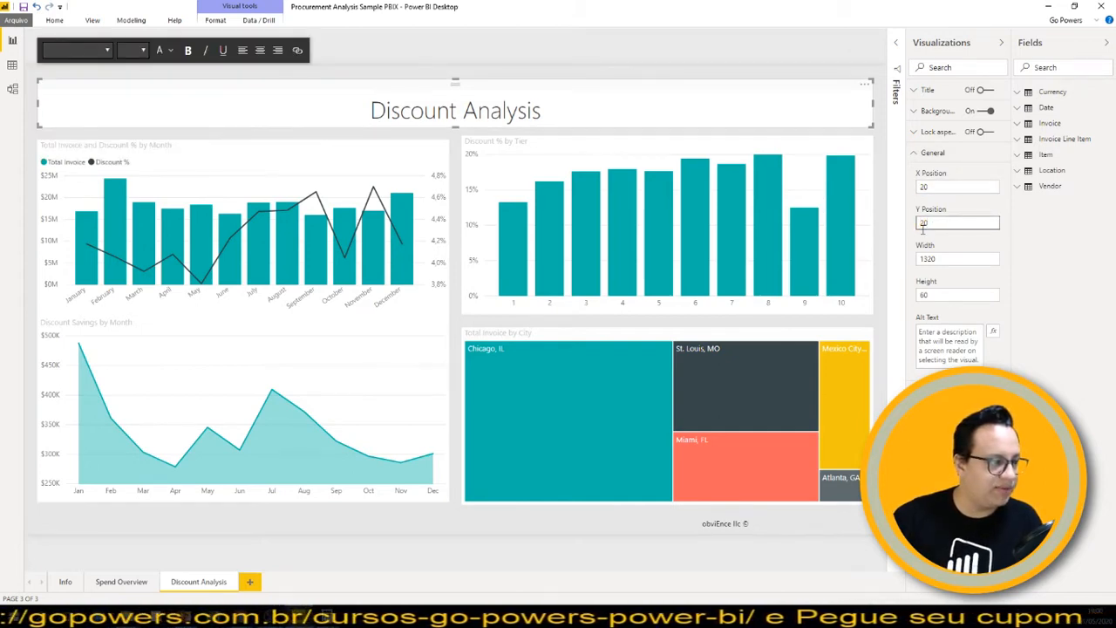
pyautogui.click(456, 155)
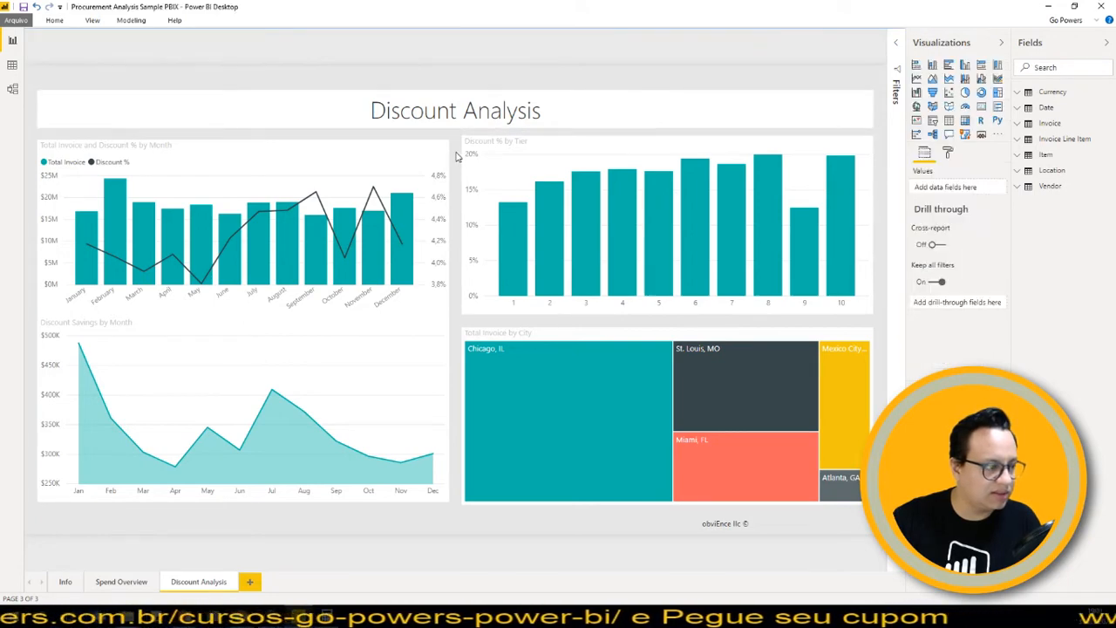
# Step: Set the Y position of the Discount Analysis title box to 0
pyautogui.click(500, 97)
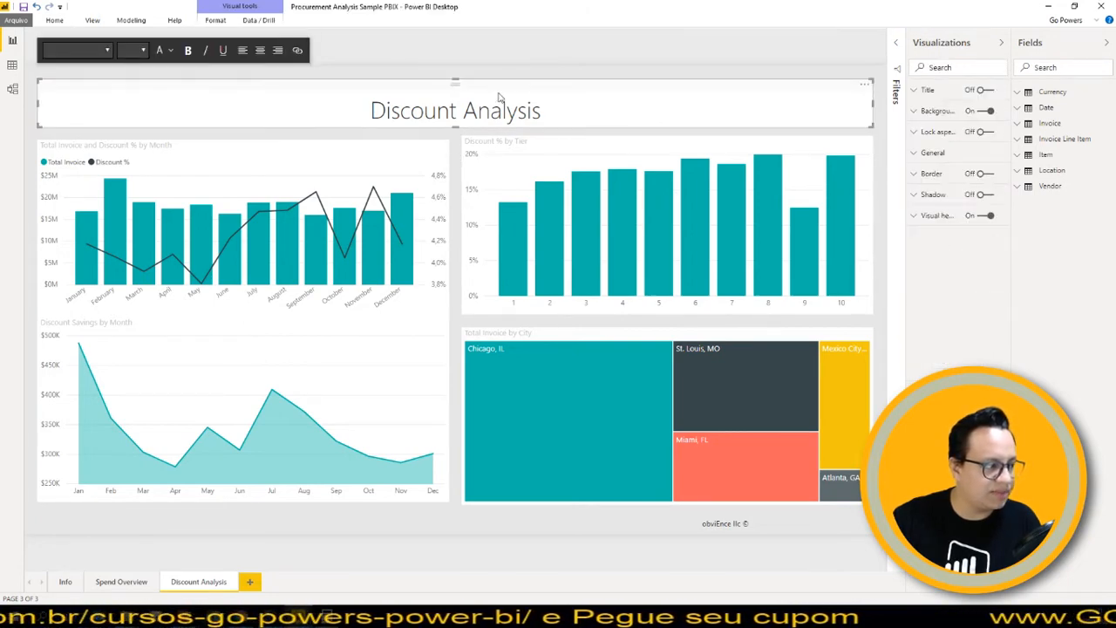
pyautogui.click(935, 153)
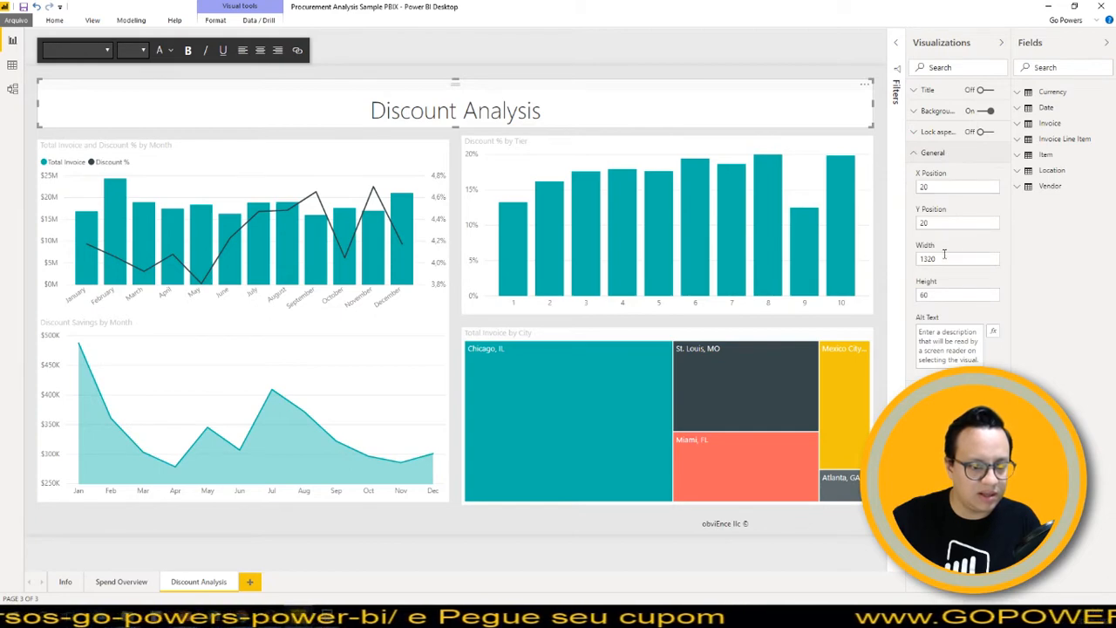
pyautogui.click(938, 223)
pyautogui.moveTo(928, 223); pyautogui.dragTo(872, 231)
pyautogui.write('03')
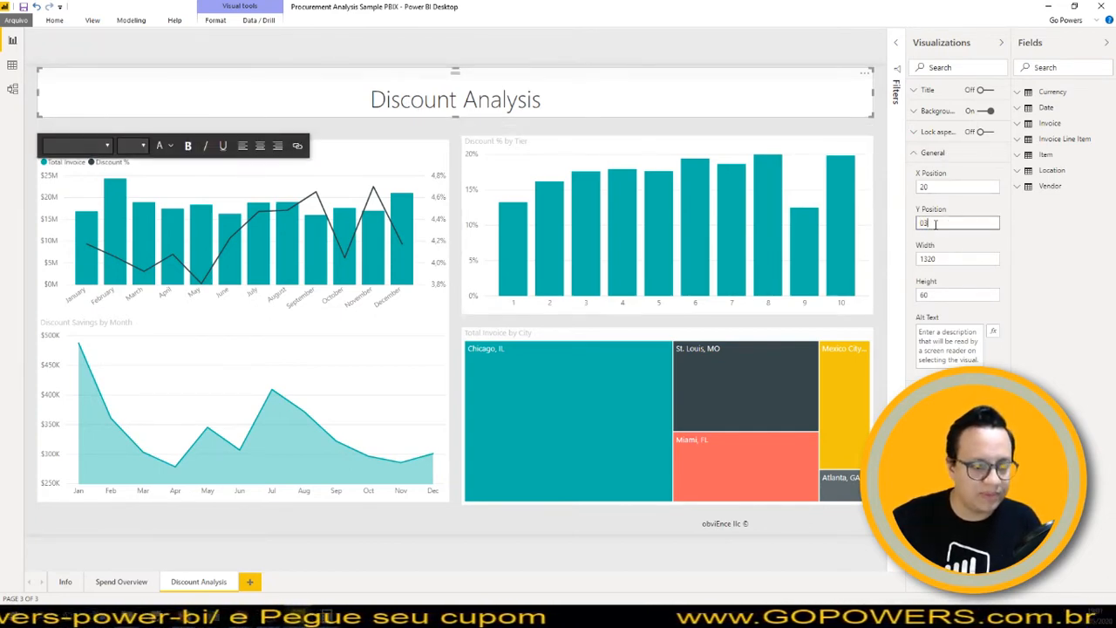
pyautogui.moveTo(932, 224); pyautogui.dragTo(890, 229)
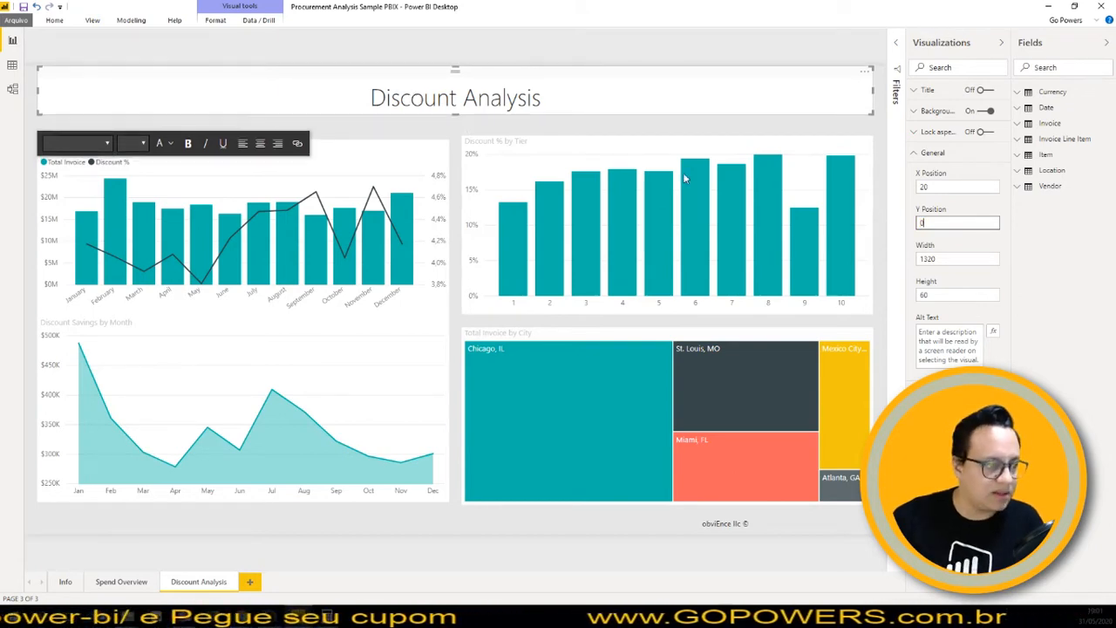
pyautogui.click(454, 128)
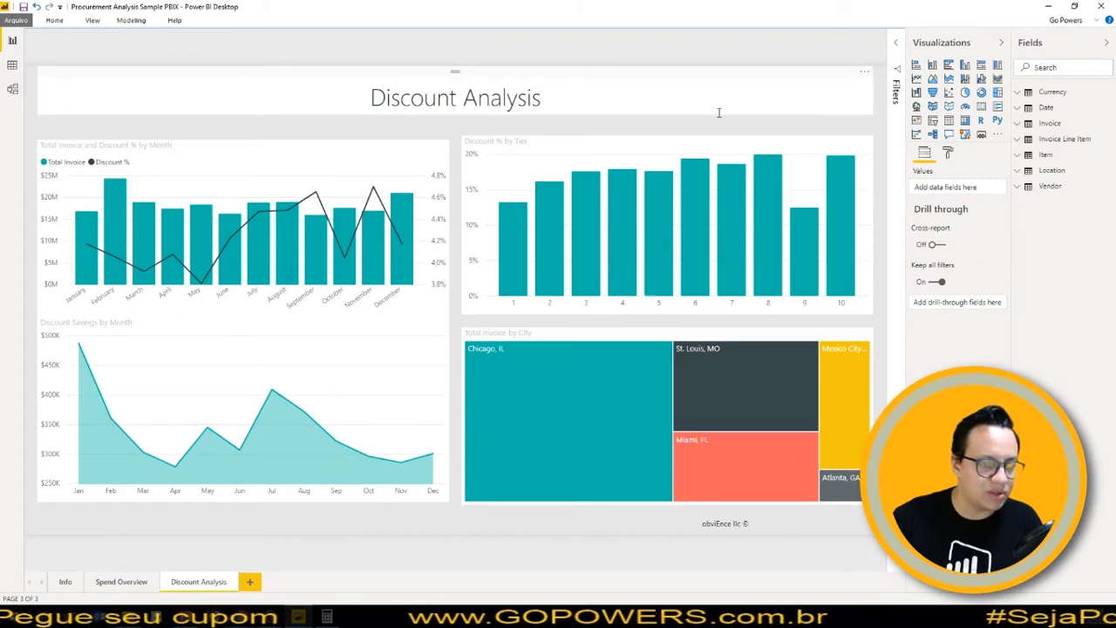
# Step: Check the title box's position and size settings, and compute 60 + 20 in the Windows Calculator
pyautogui.click(251, 81)
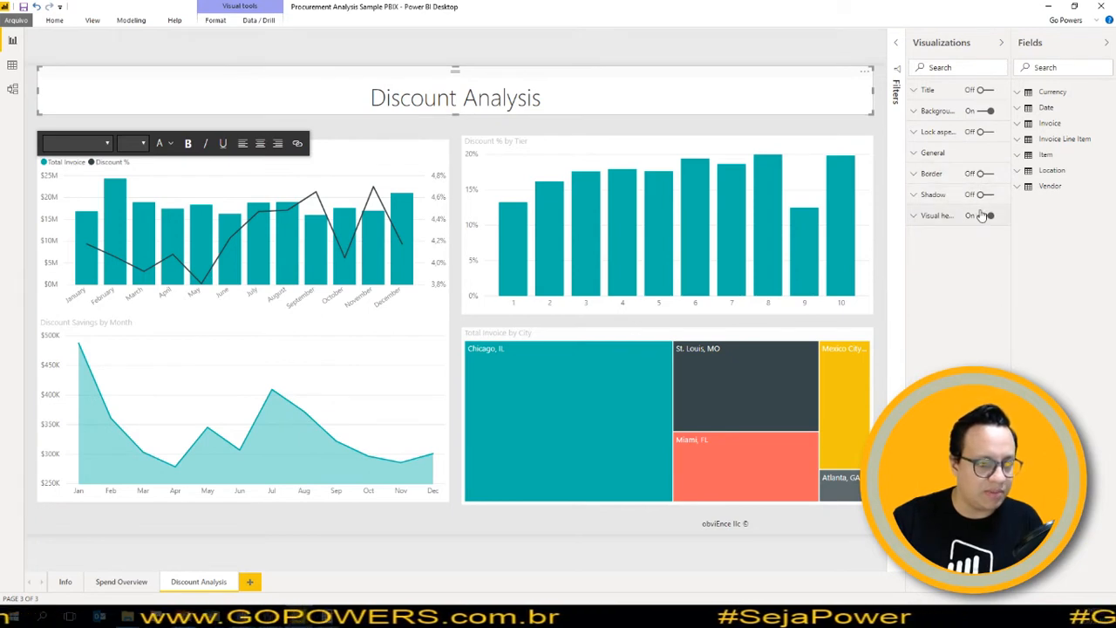
pyautogui.click(949, 154)
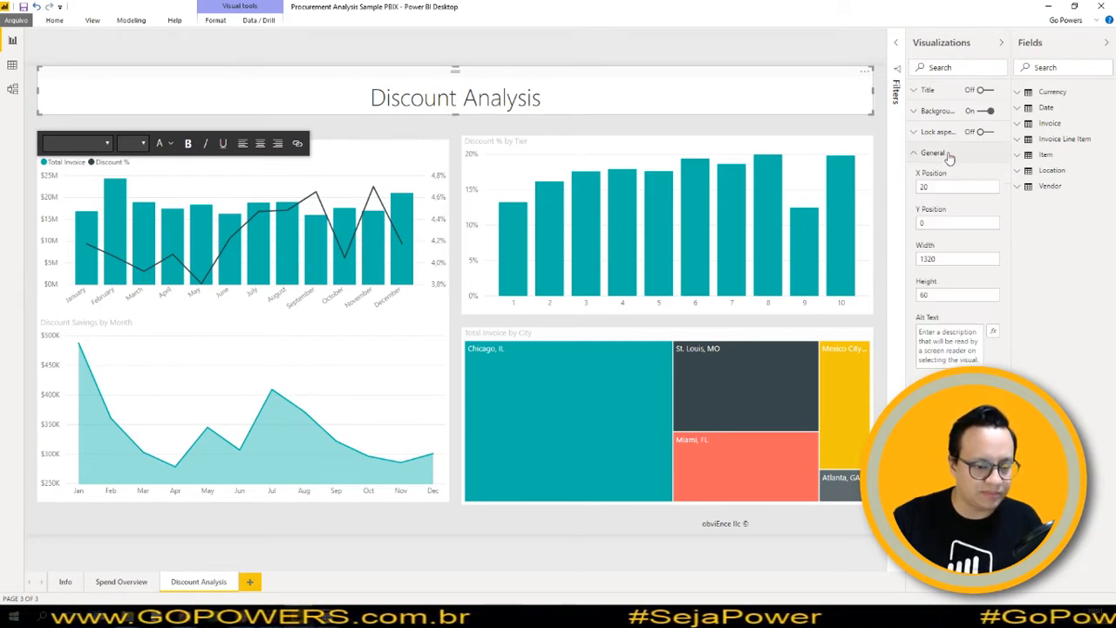
pyautogui.click(945, 225)
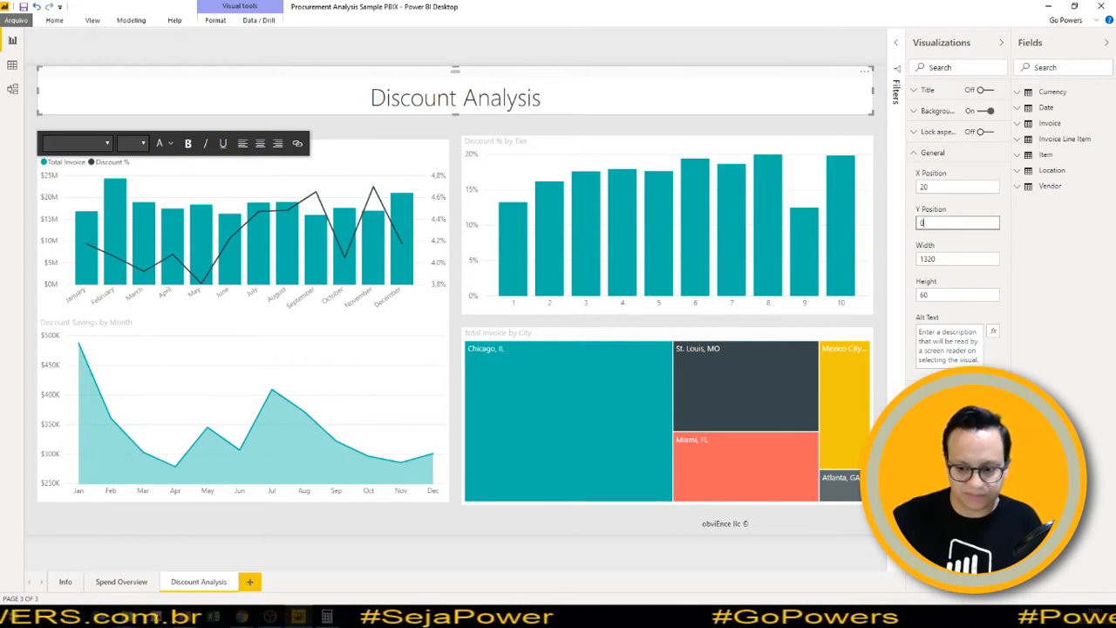
pyautogui.hotkey('alt', 'Tab')
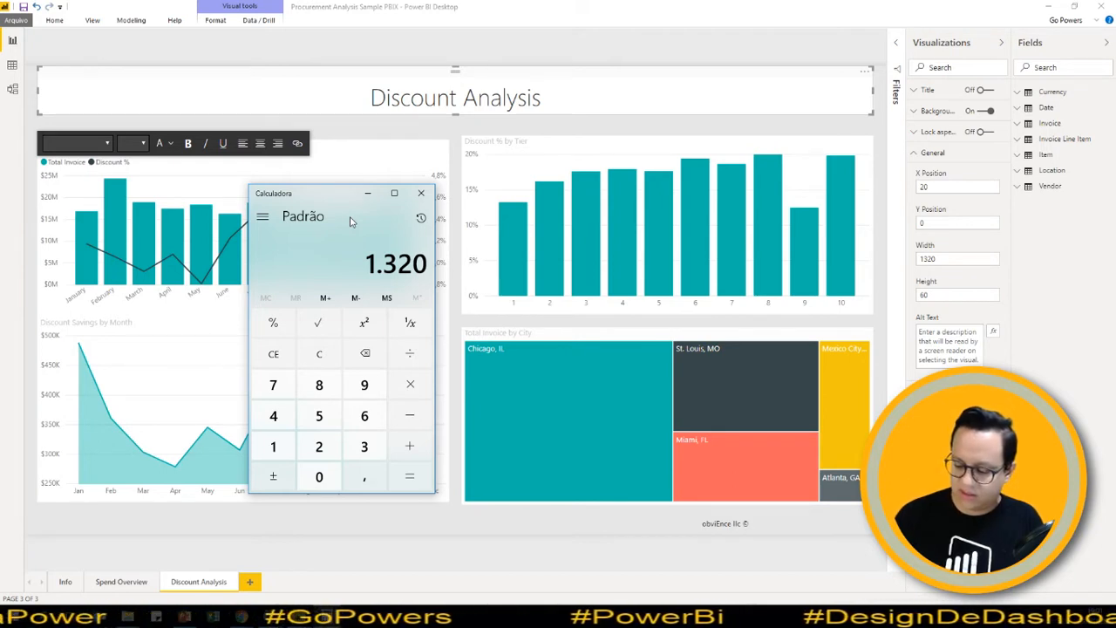
pyautogui.write('60+20')
pyautogui.press('Return')
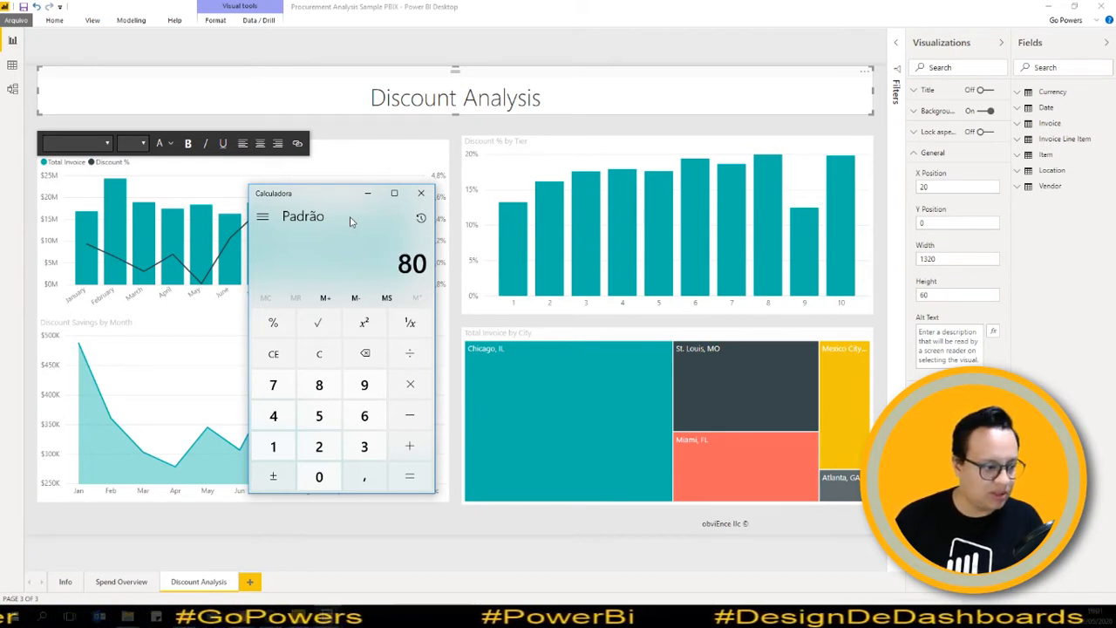
# Step: Return to the report and set the Y position of the Total Invoice and Discount % by Month and Discount % by Tier charts to 80
pyautogui.click(353, 152)
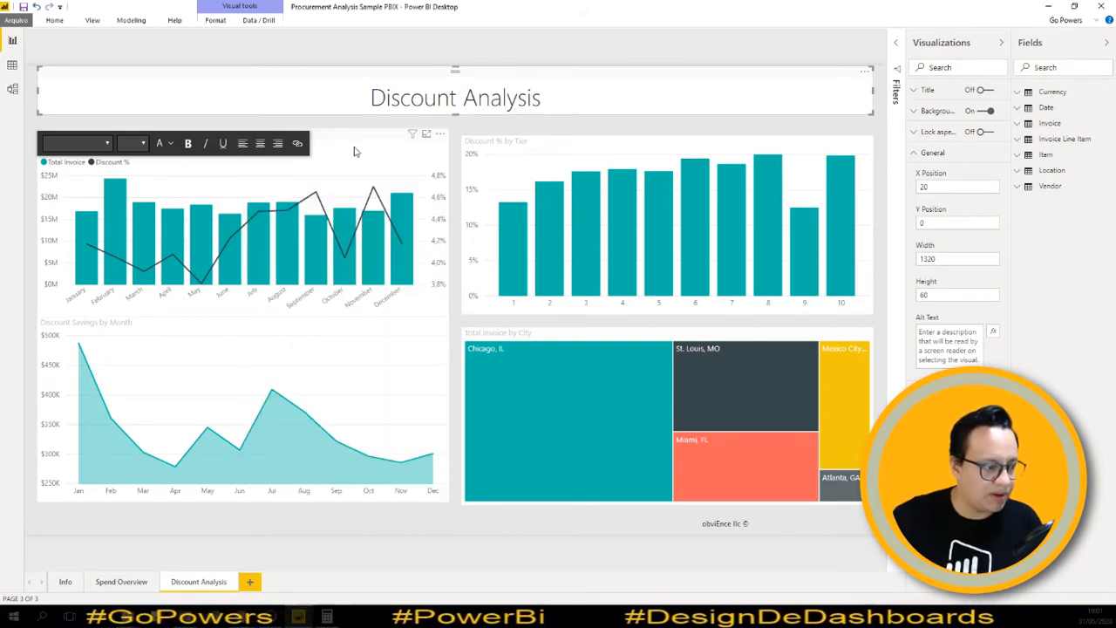
pyautogui.click(354, 152)
pyautogui.moveTo(964, 307); pyautogui.dragTo(866, 312)
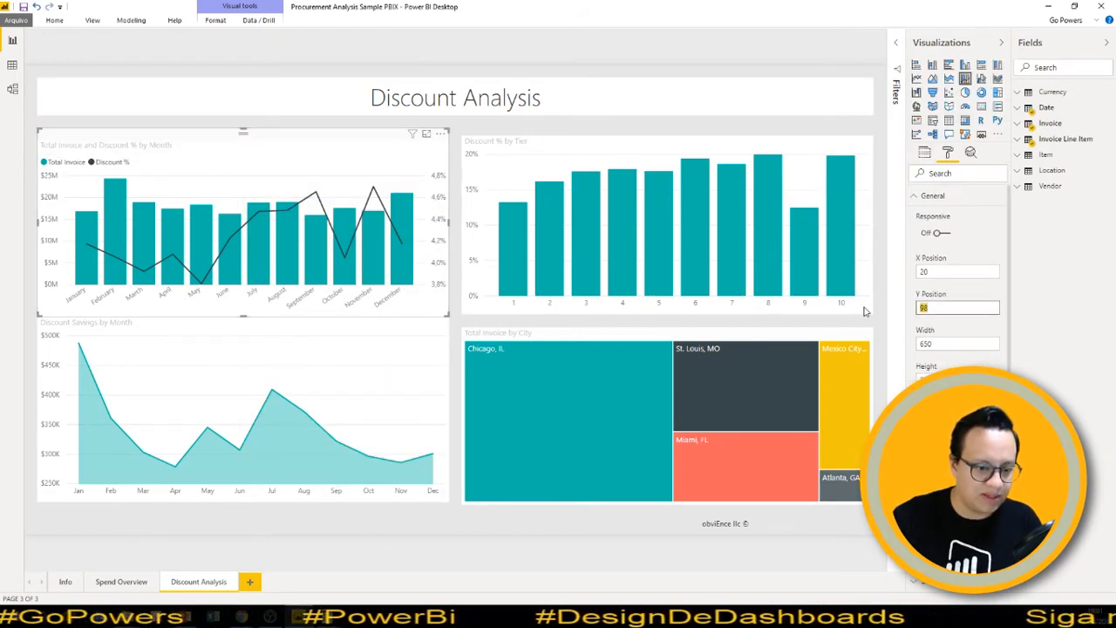
pyautogui.write('80')
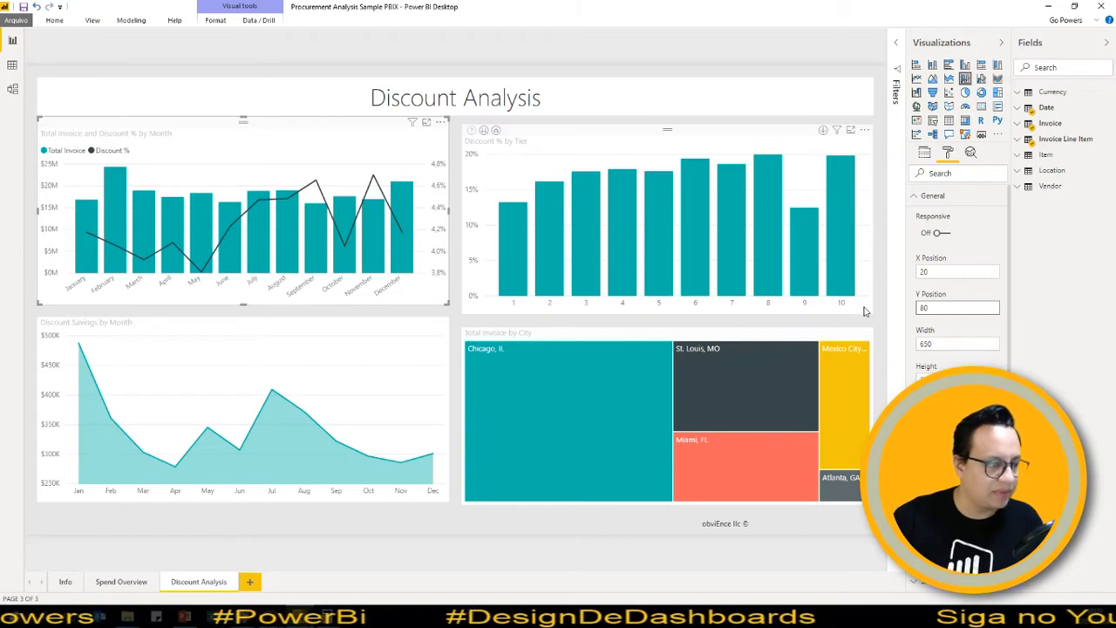
pyautogui.click(630, 154)
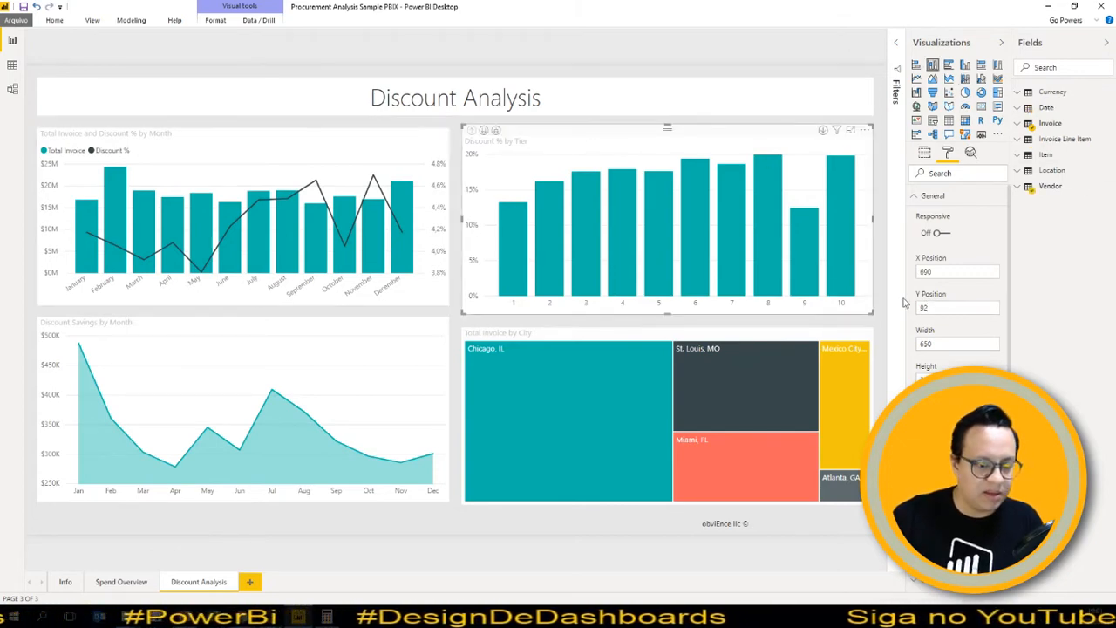
pyautogui.write('80')
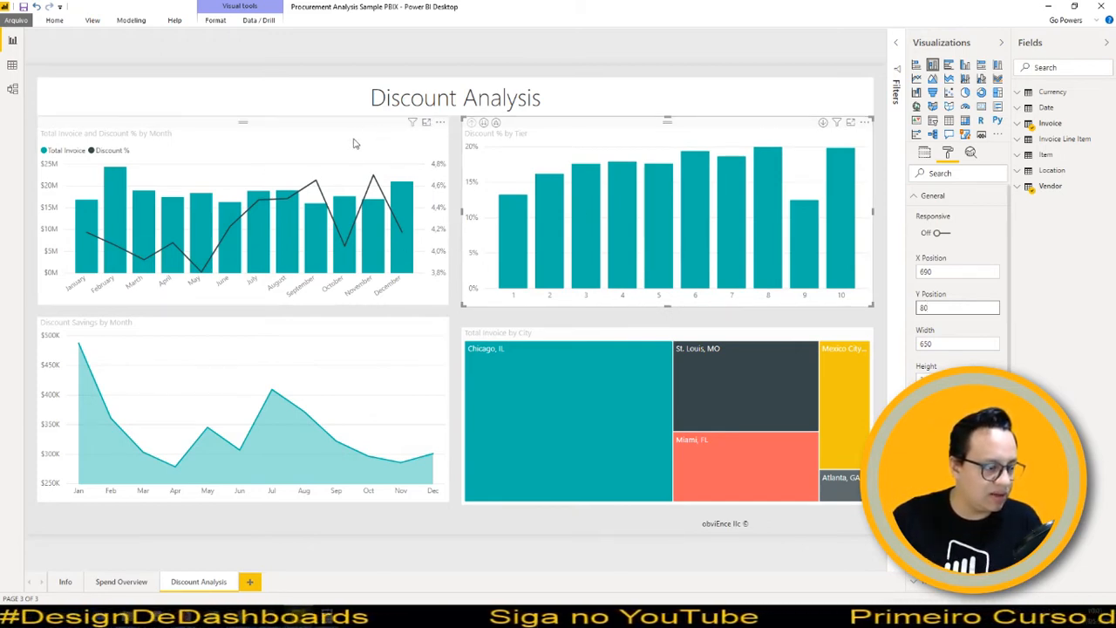
pyautogui.click(457, 146)
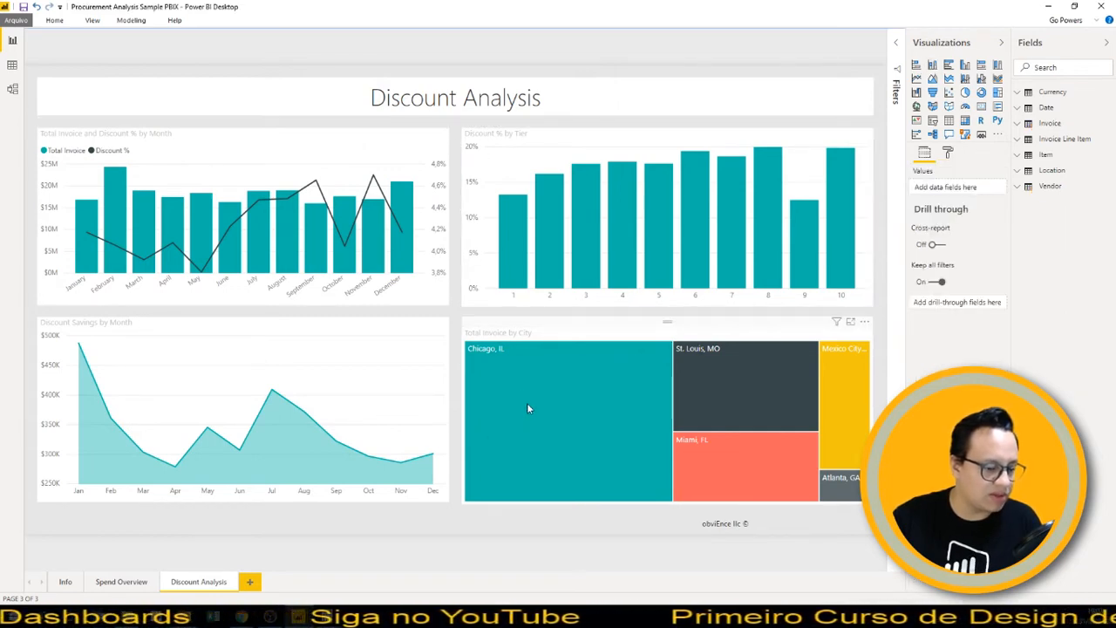
# Step: Delete the obviEnce llc copyright text box below the Total Invoice by City treemap
pyautogui.click(709, 515)
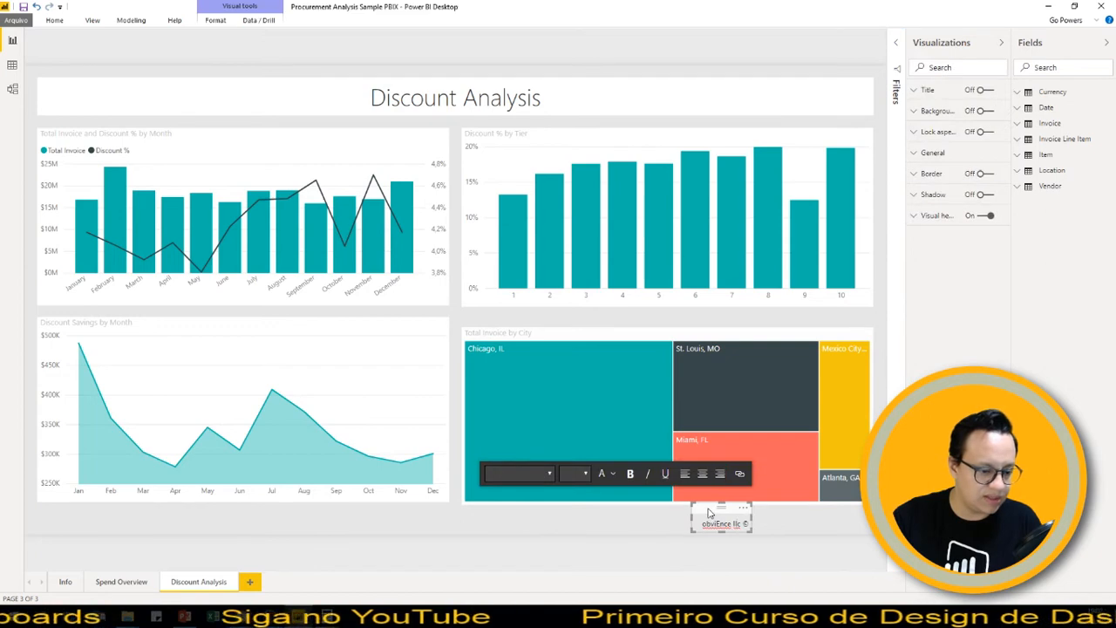
pyautogui.press('Delete')
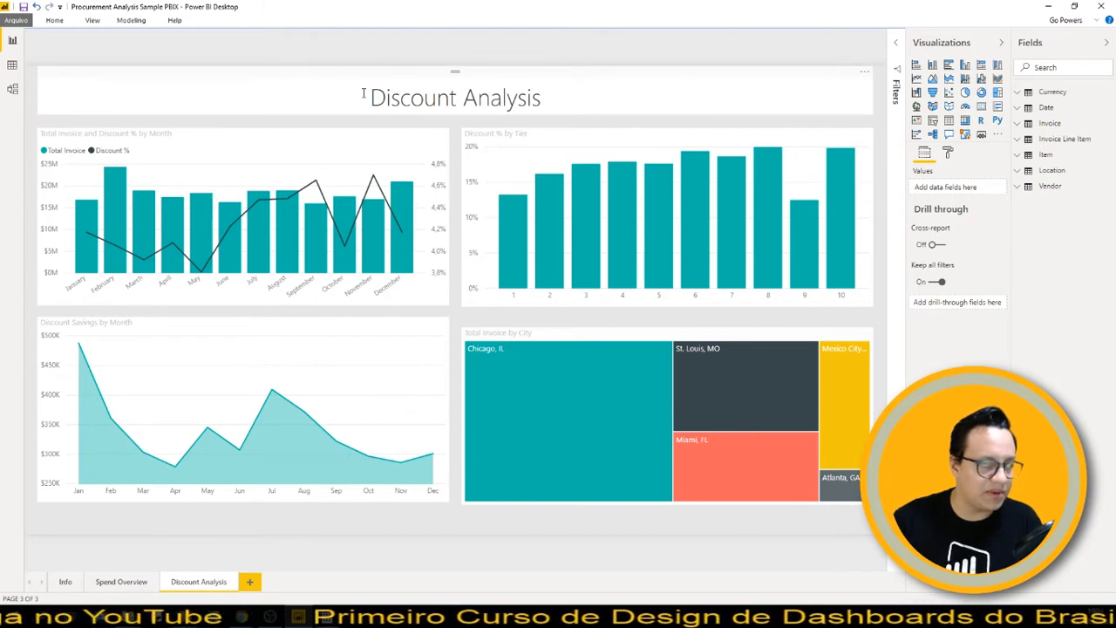
# Step: Select the Total Invoice and Discount % by Month chart and compute 80 - 720 in the Windows Calculator
pyautogui.click(327, 140)
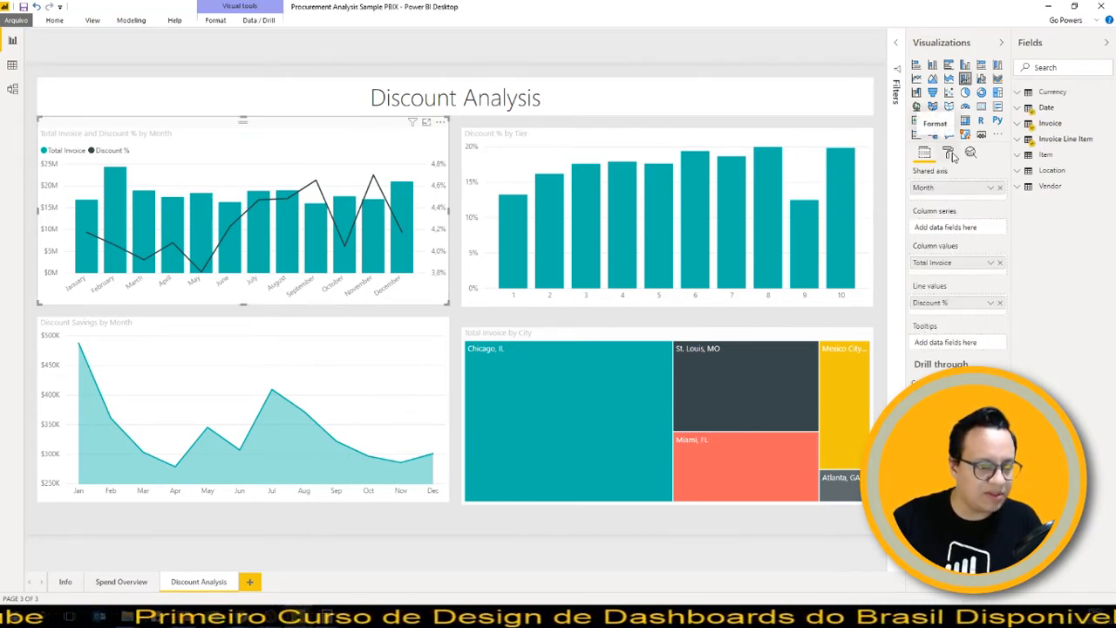
pyautogui.click(327, 617)
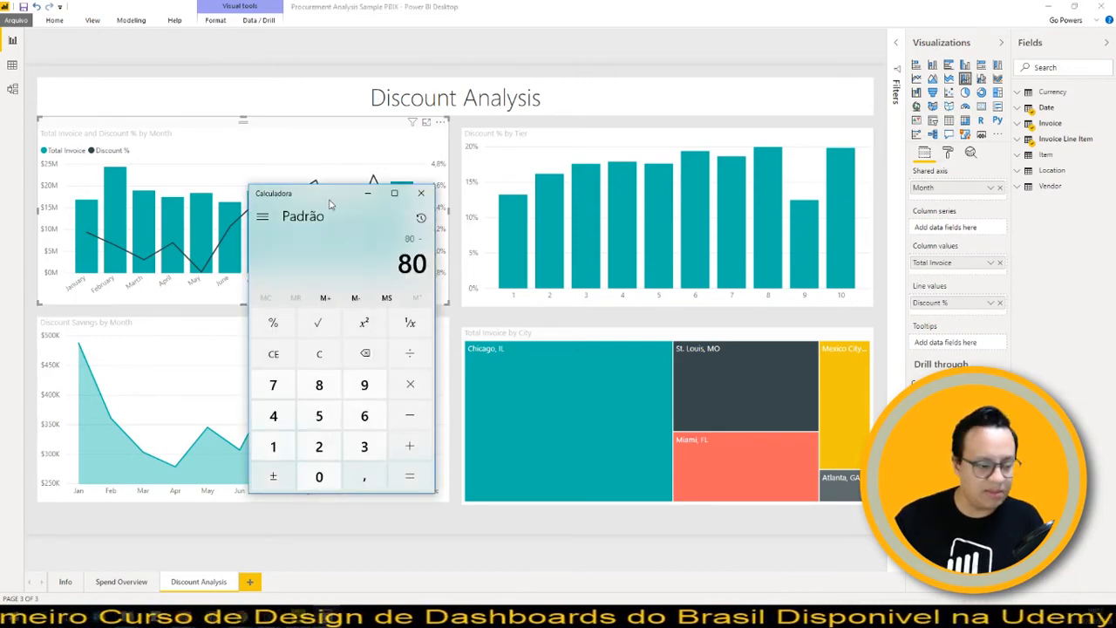
pyautogui.write('720')
pyautogui.press('Return')
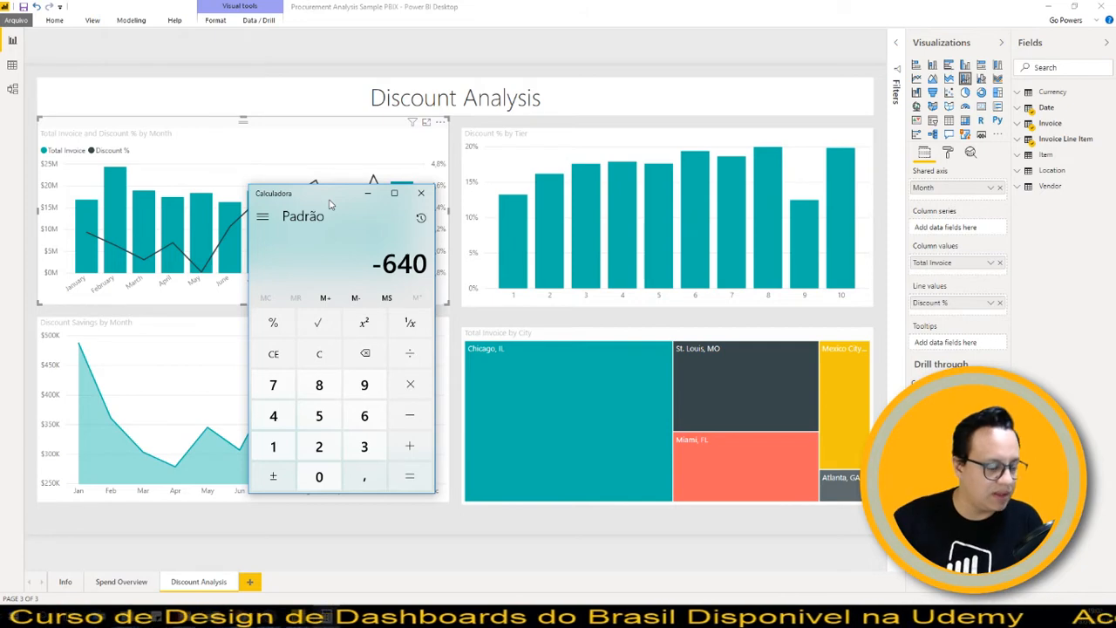
# Step: Switch to the Grid Calculator page in the browser and set the max width to 640 px with 2 columns
pyautogui.click(242, 617)
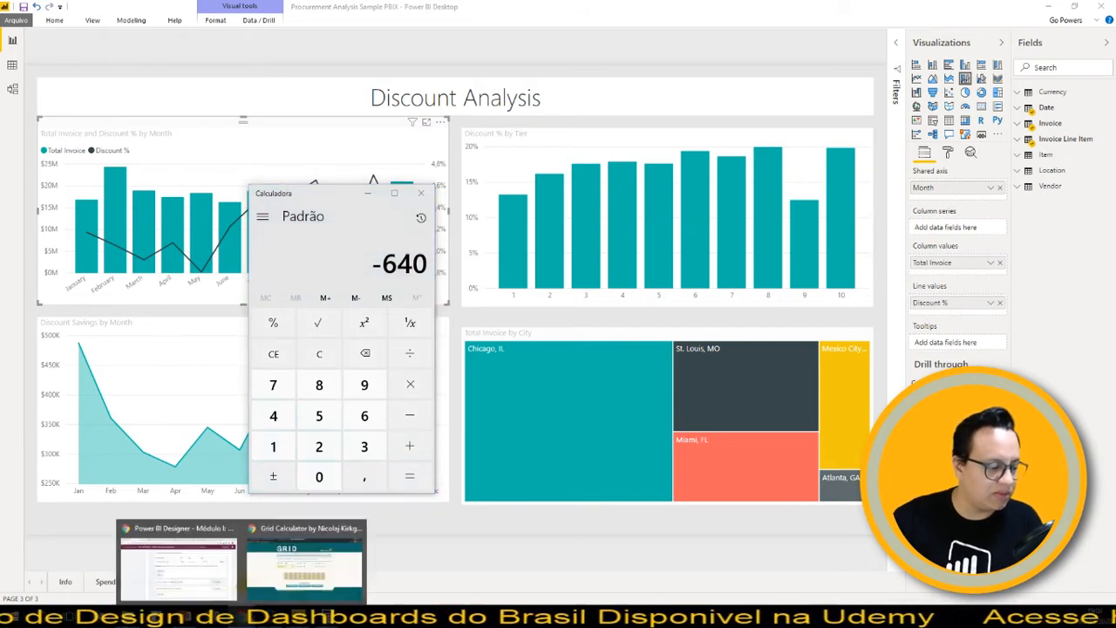
pyautogui.click(315, 586)
pyautogui.click(411, 245)
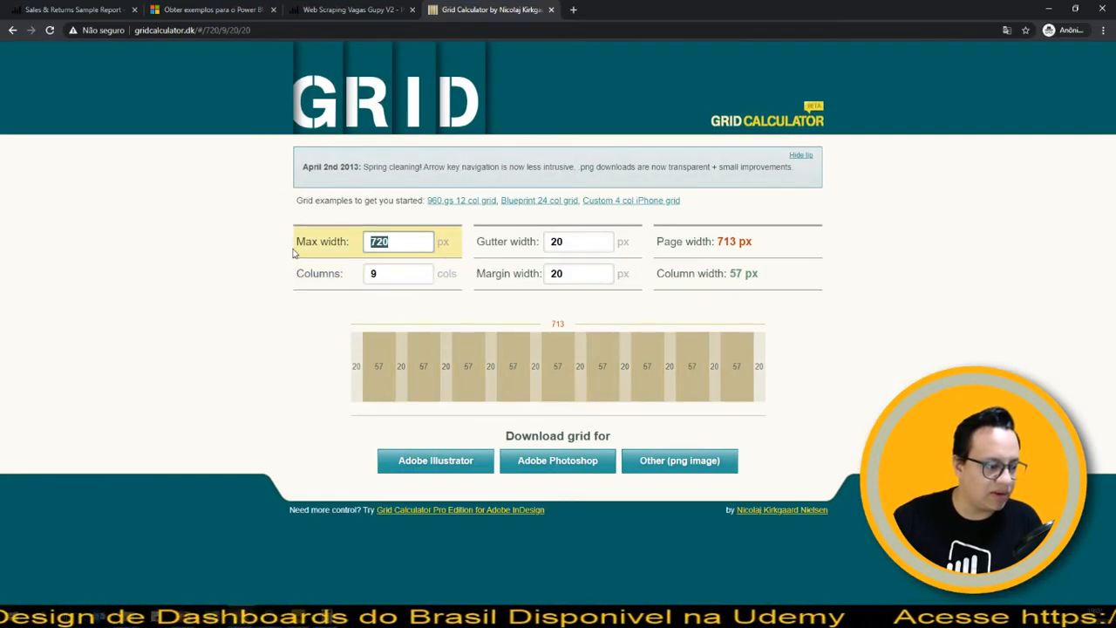
pyautogui.write('640')
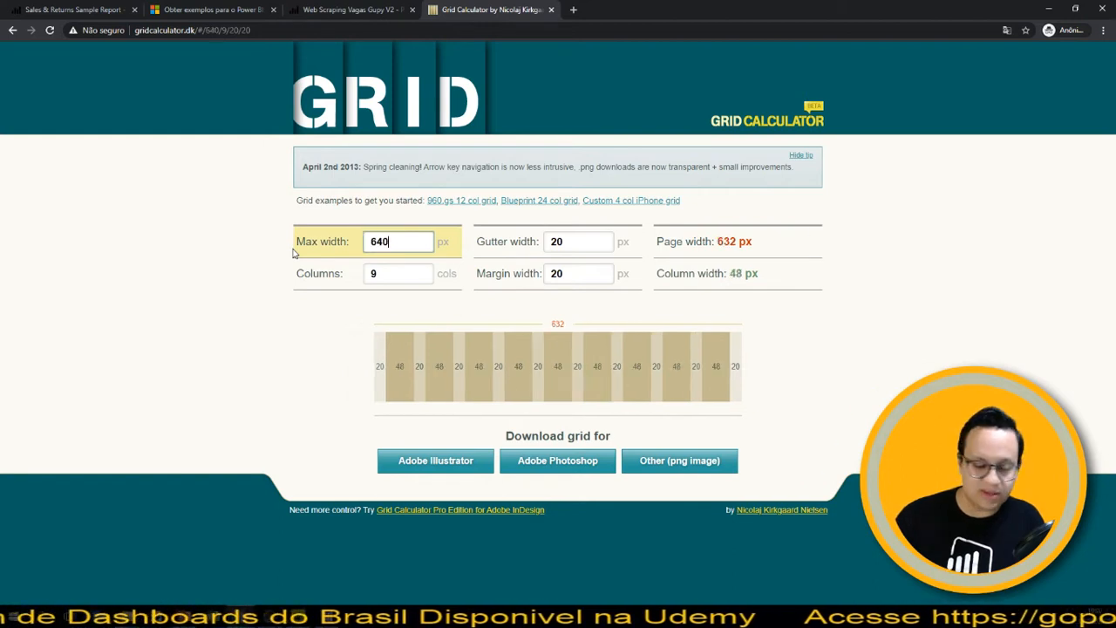
pyautogui.click(395, 275)
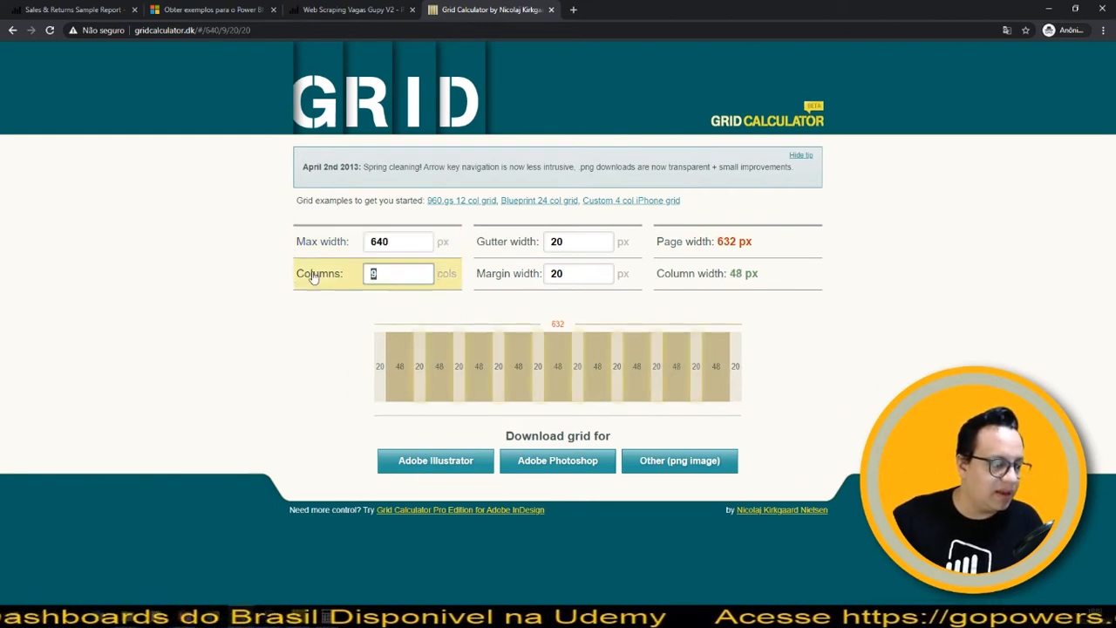
pyautogui.write('2')
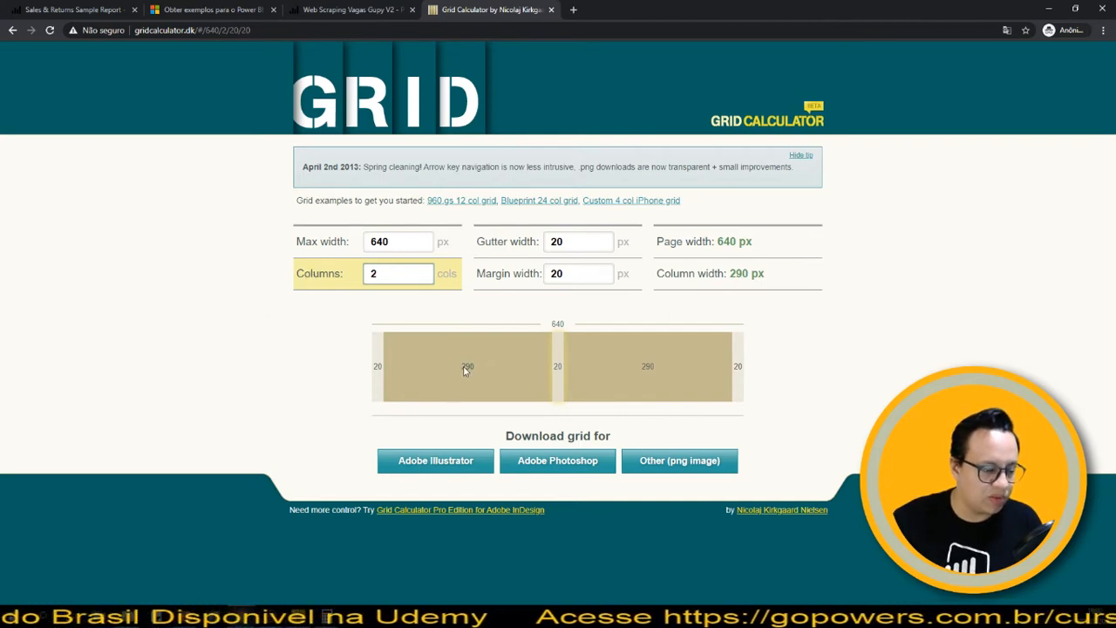
# Step: Return to the Power BI report and set the height of the Total Invoice and Discount % by Month and Discount % by Tier charts to 290
pyautogui.click(1050, 7)
pyautogui.click(372, 189)
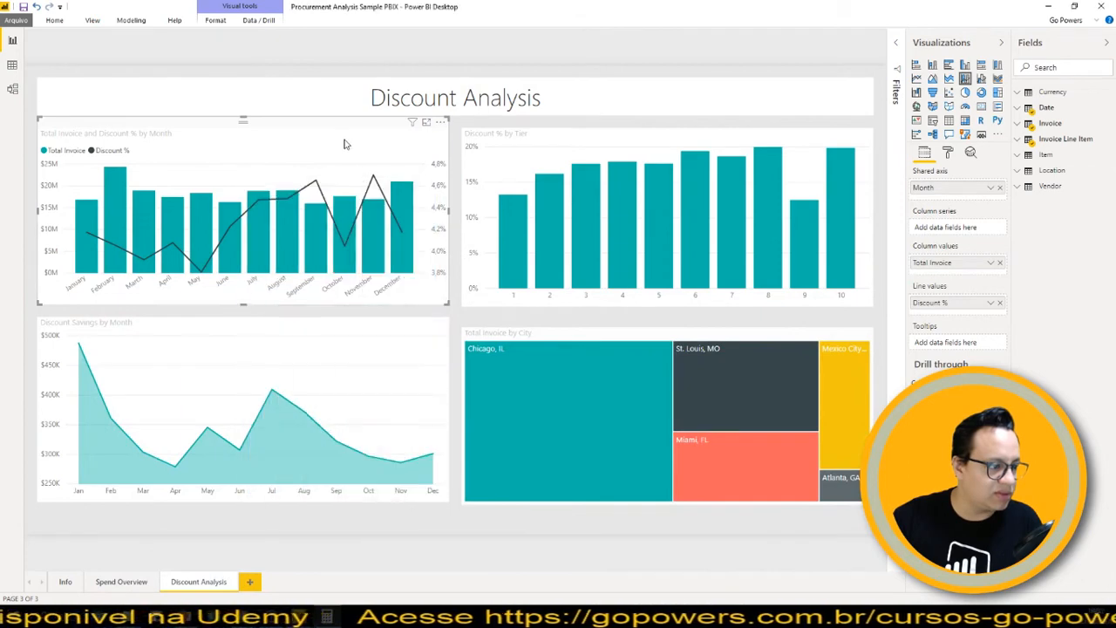
pyautogui.click(949, 152)
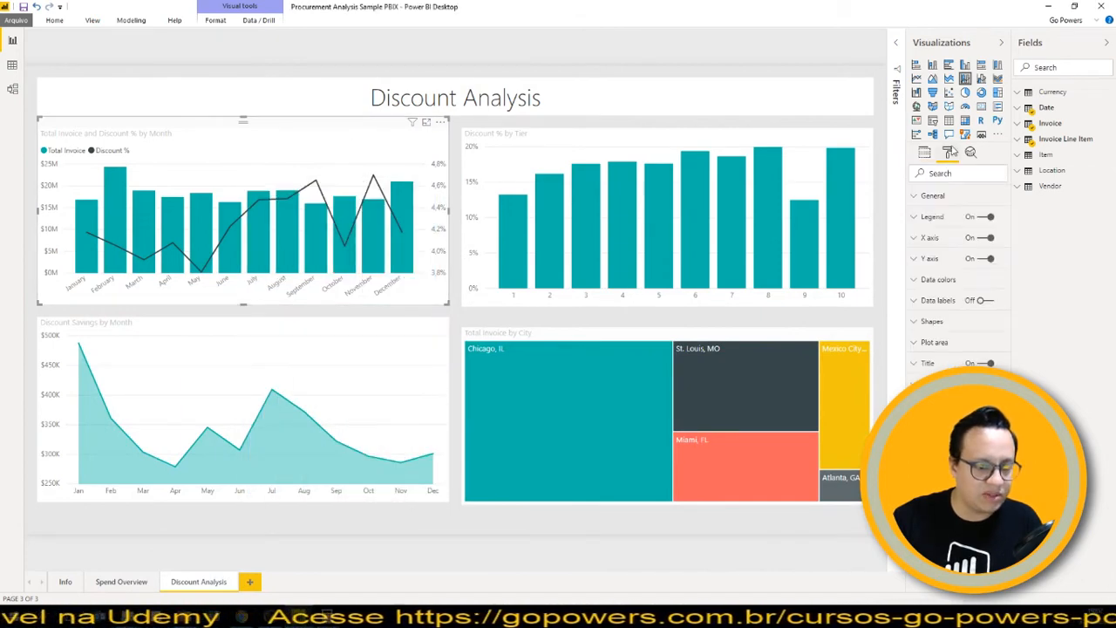
pyautogui.click(947, 196)
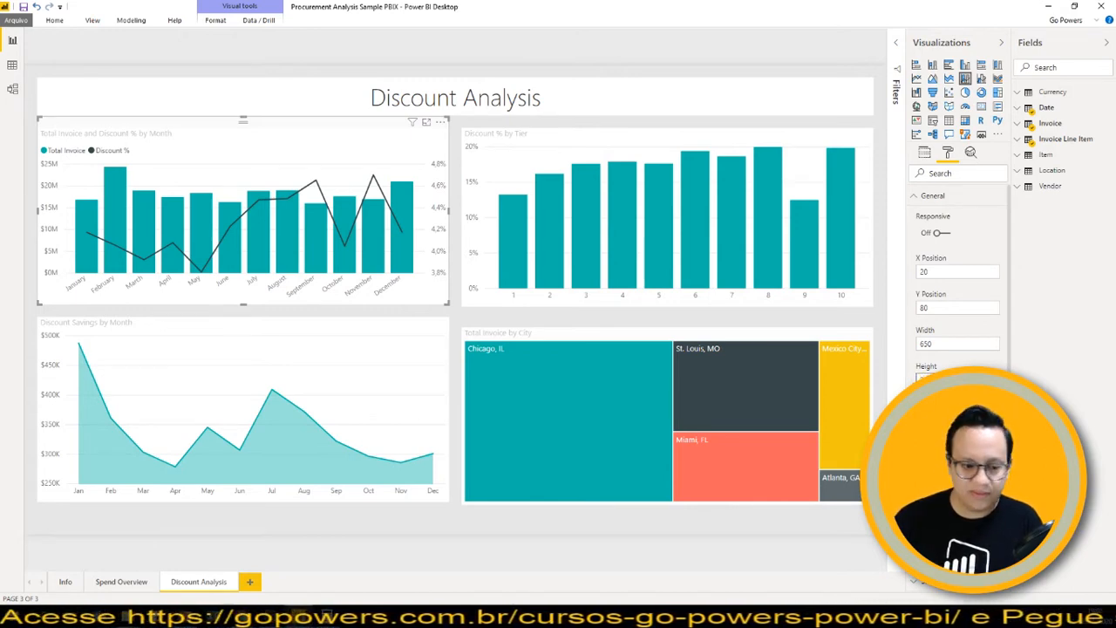
pyautogui.press('Return')
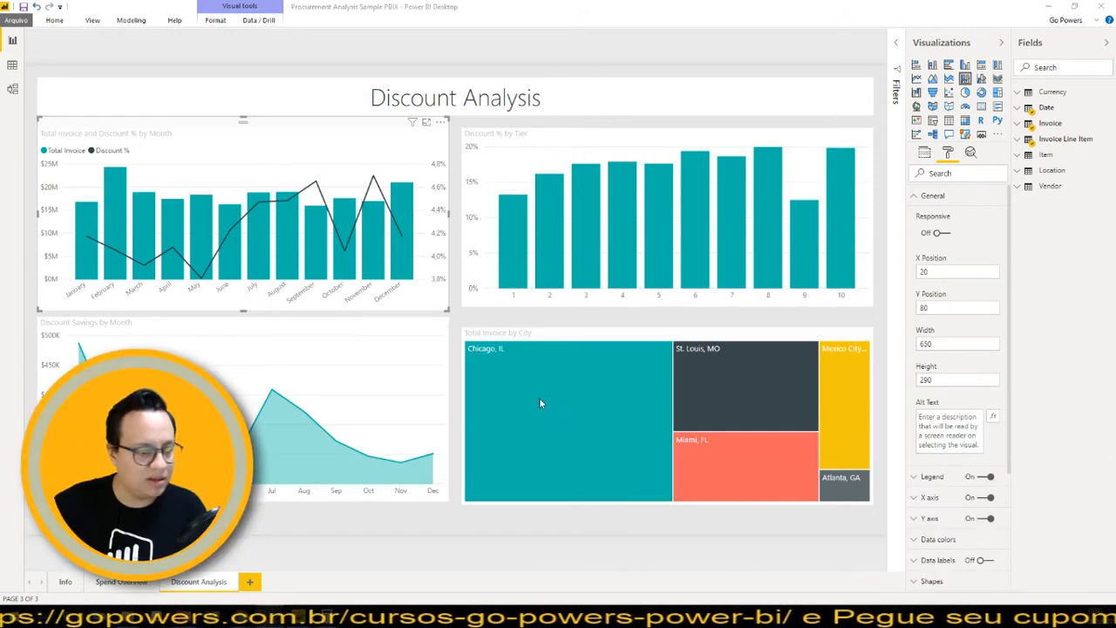
pyautogui.click(593, 141)
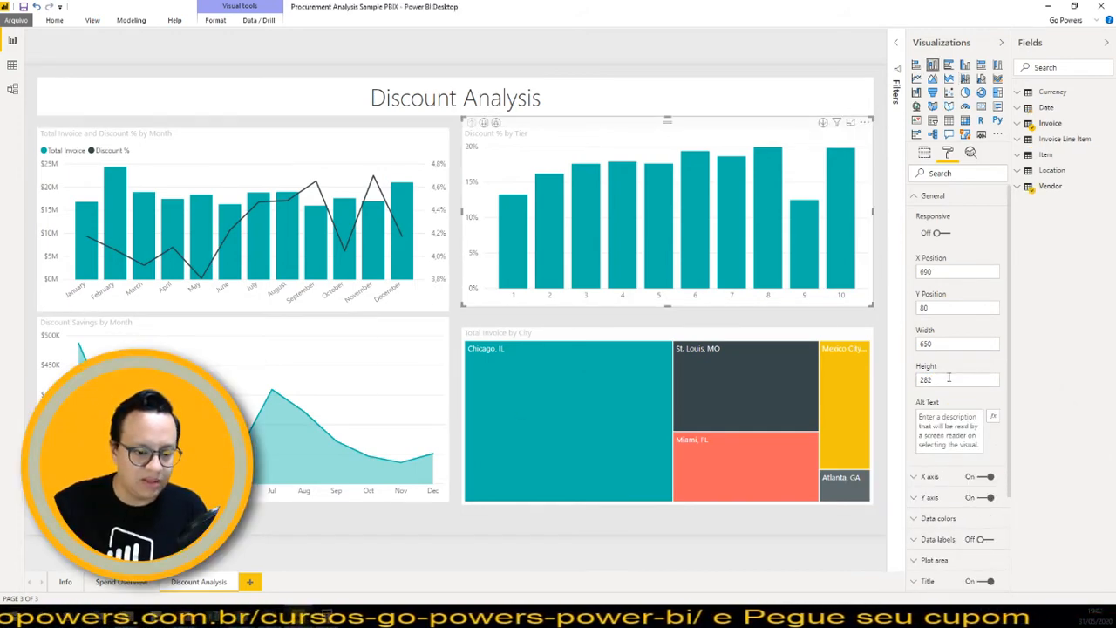
pyautogui.press('Return')
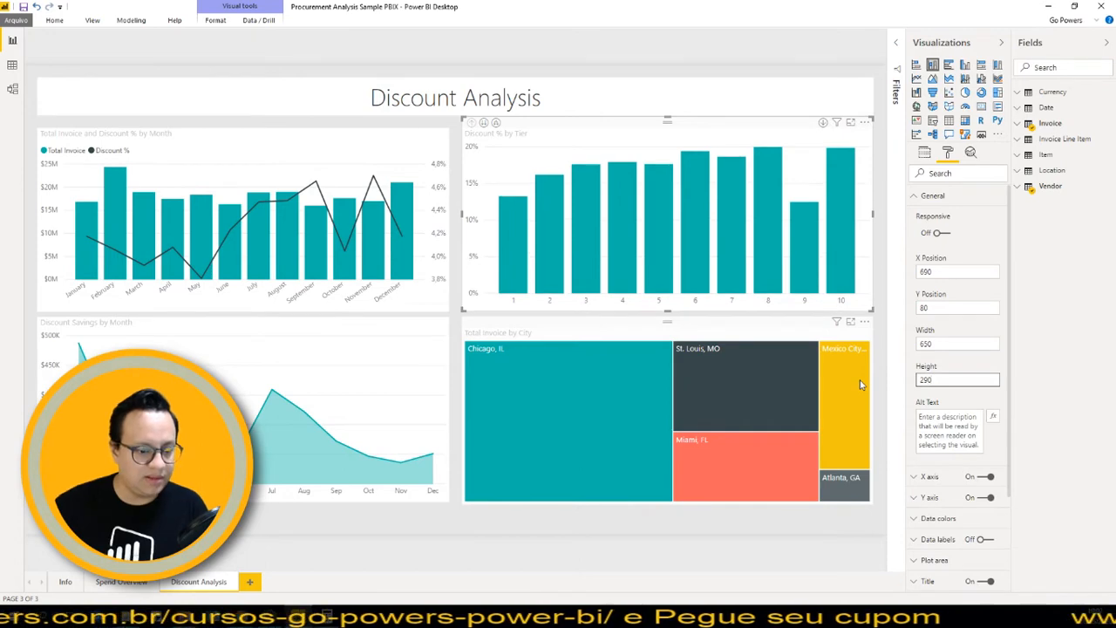
# Step: Compute 80 + 290 + 20 in the Windows Calculator
pyautogui.click(327, 617)
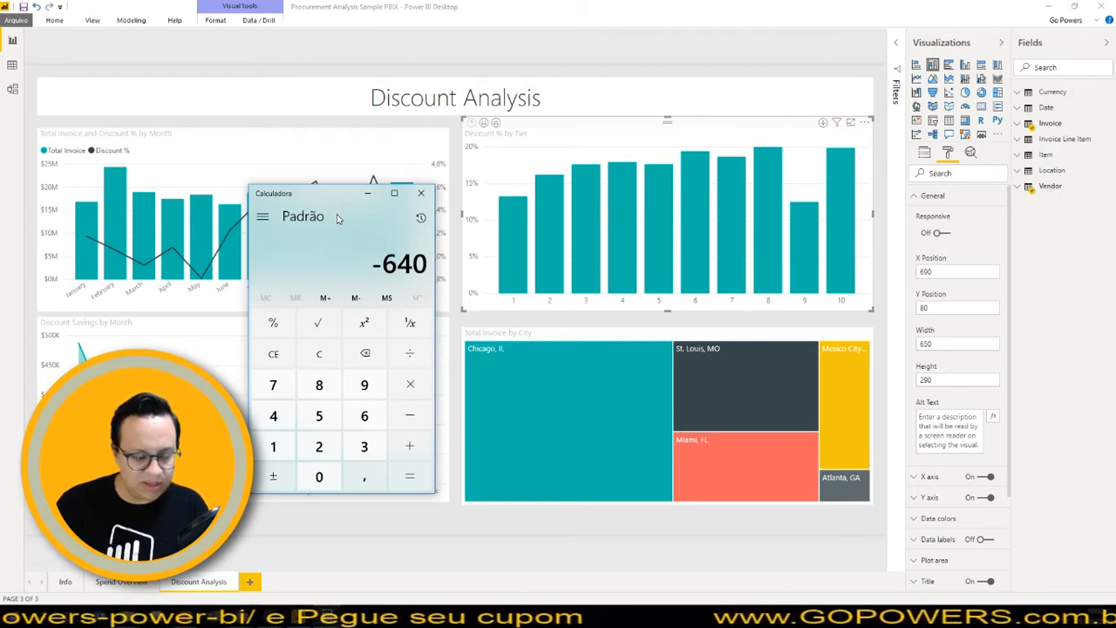
pyautogui.write('80')
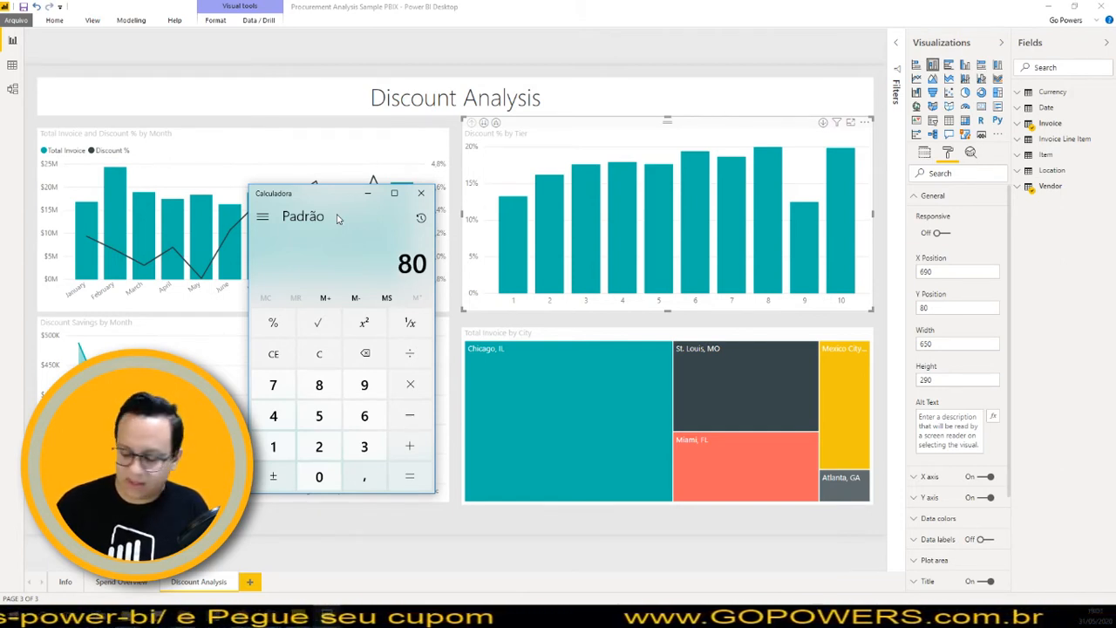
pyautogui.write('+')
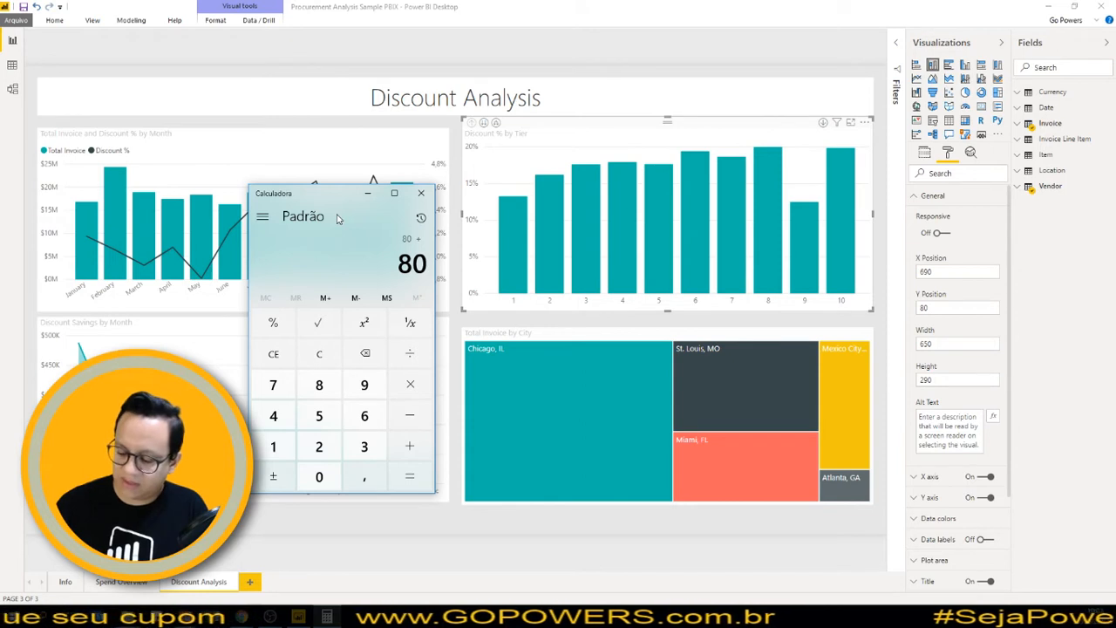
pyautogui.write('290+')
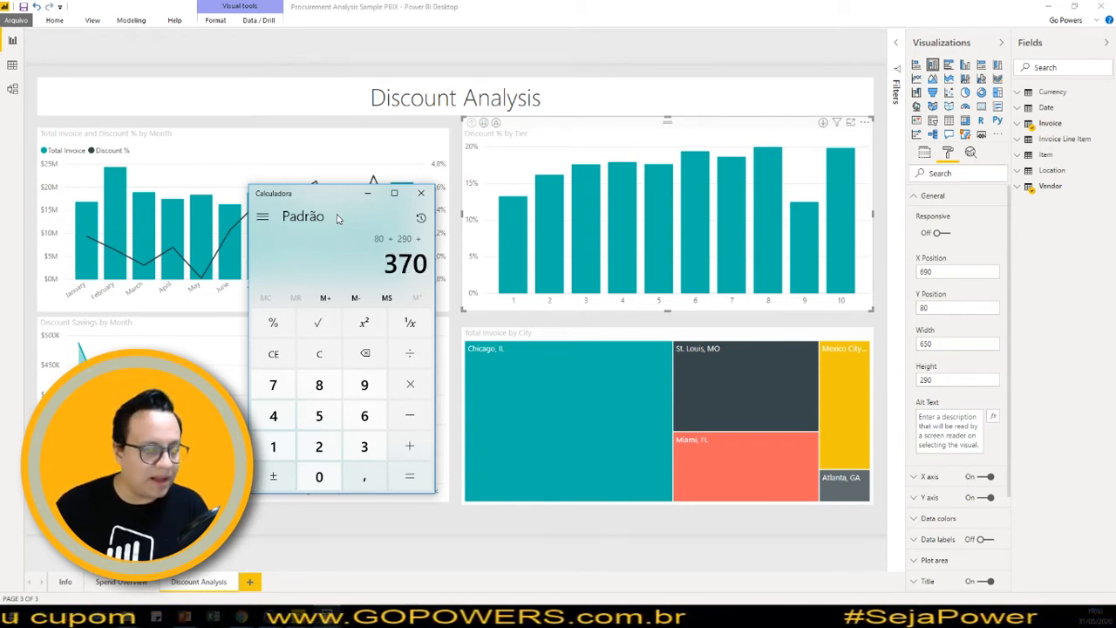
pyautogui.write('20=')
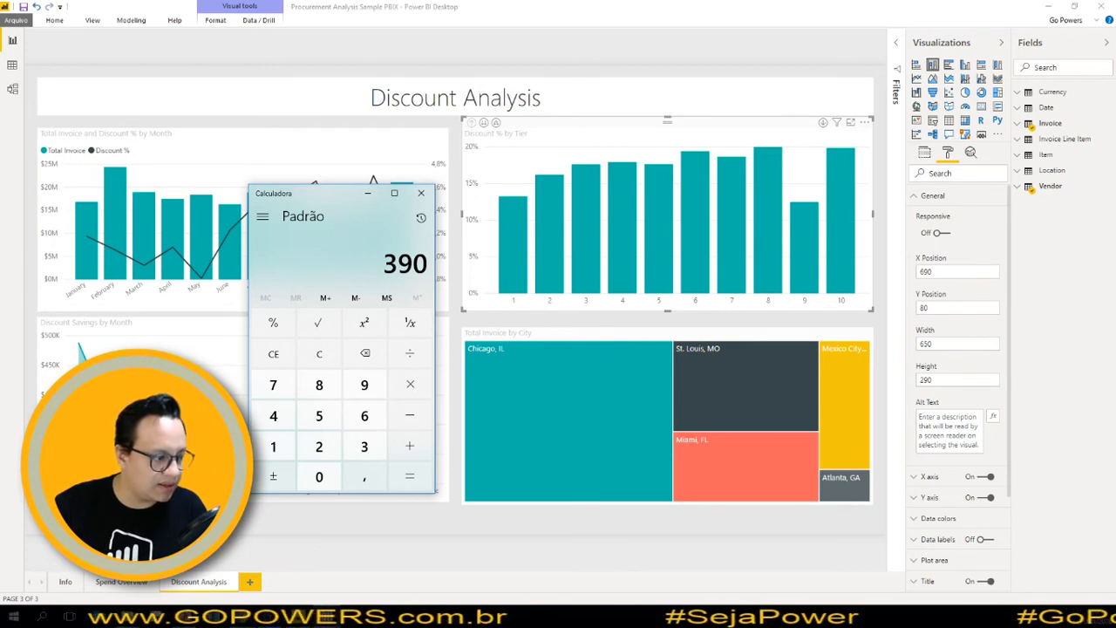
# Step: Return to the report and set the Discount Savings by Month chart's height to 290 and its Y position to 390
pyautogui.click(196, 335)
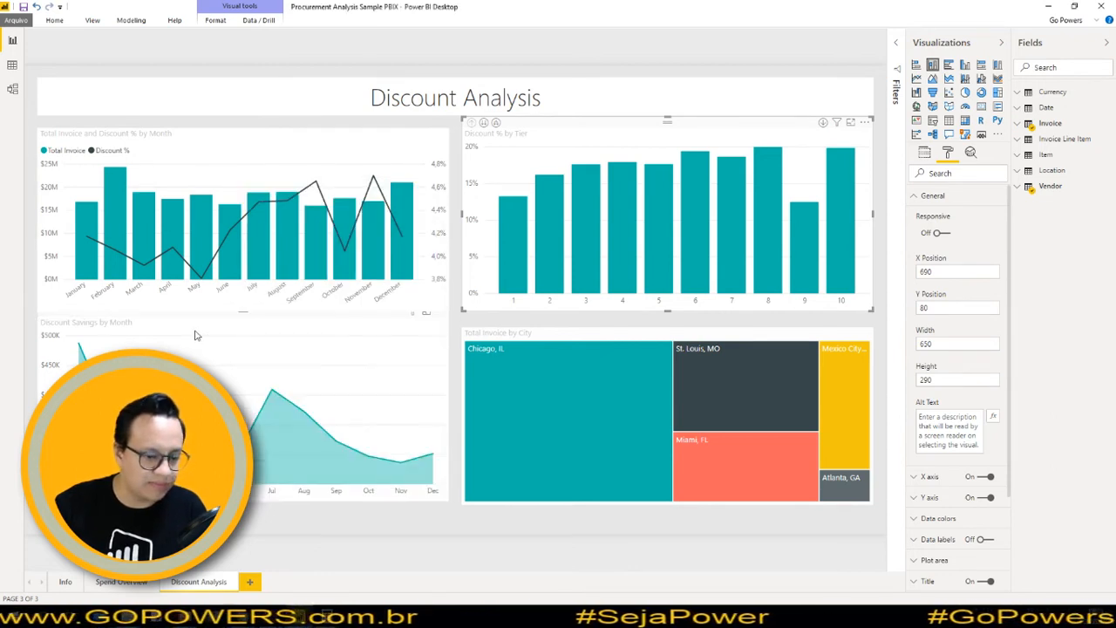
pyautogui.click(196, 335)
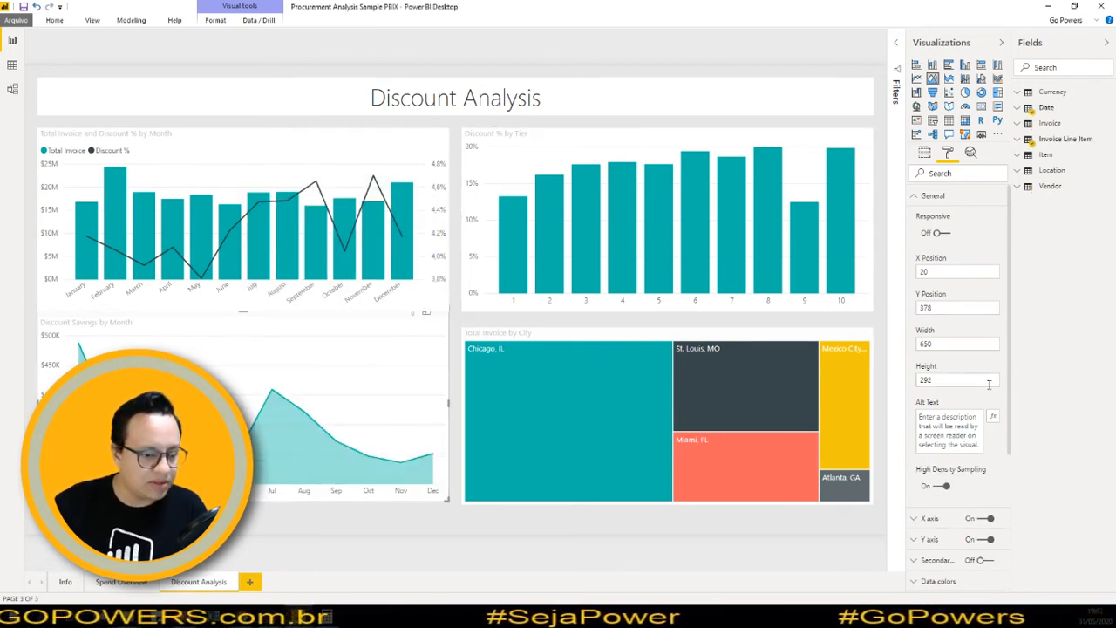
pyautogui.moveTo(954, 377); pyautogui.dragTo(785, 382)
pyautogui.write('290')
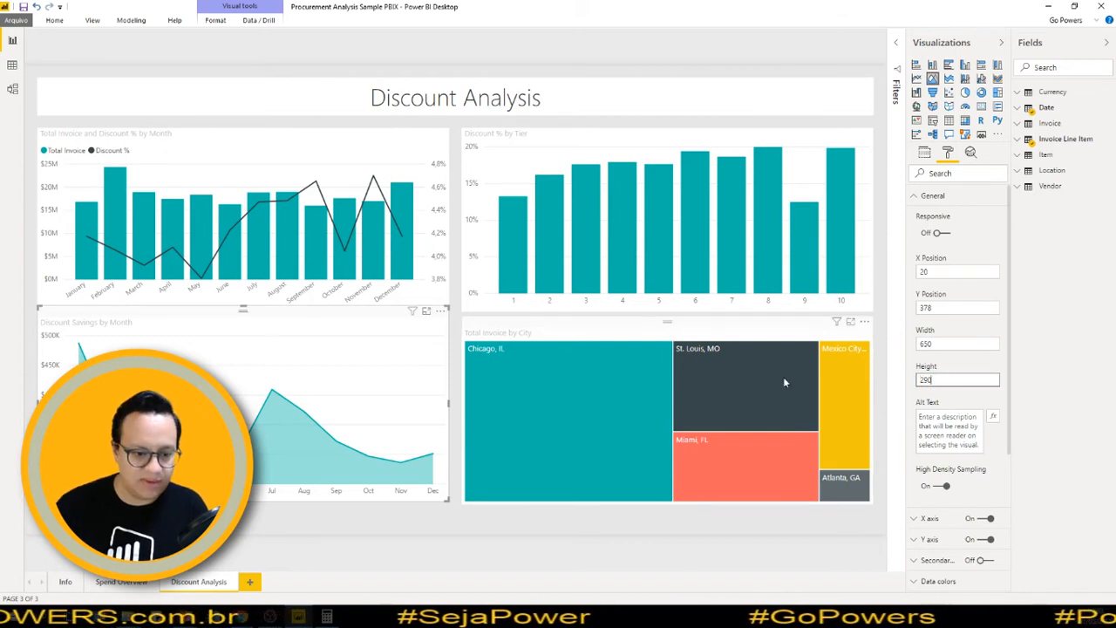
pyautogui.moveTo(964, 308); pyautogui.dragTo(862, 311)
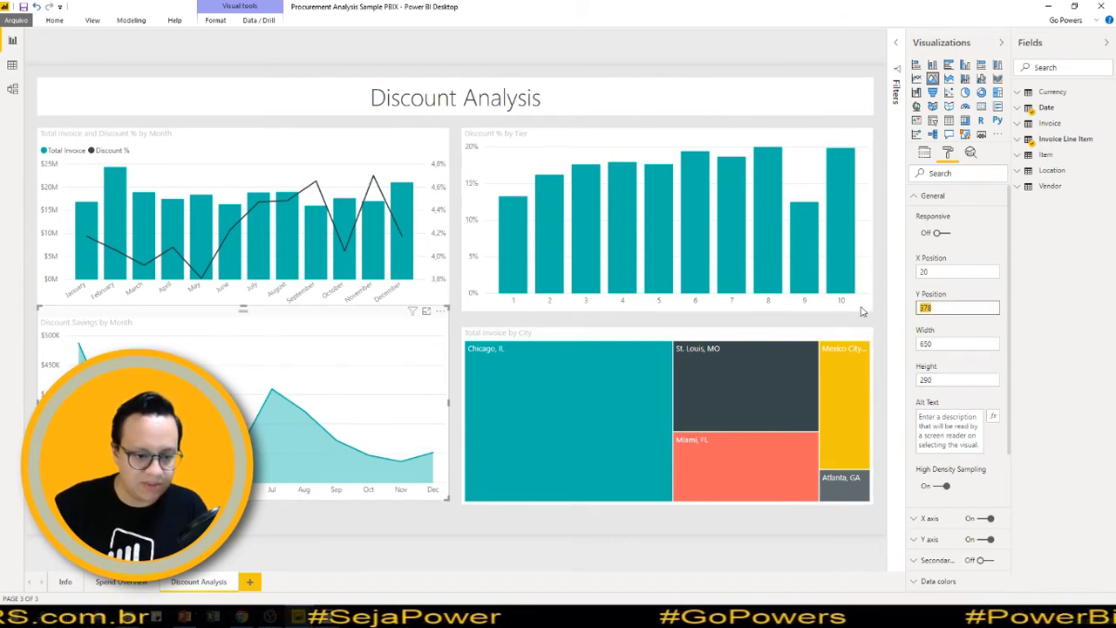
pyautogui.write('390')
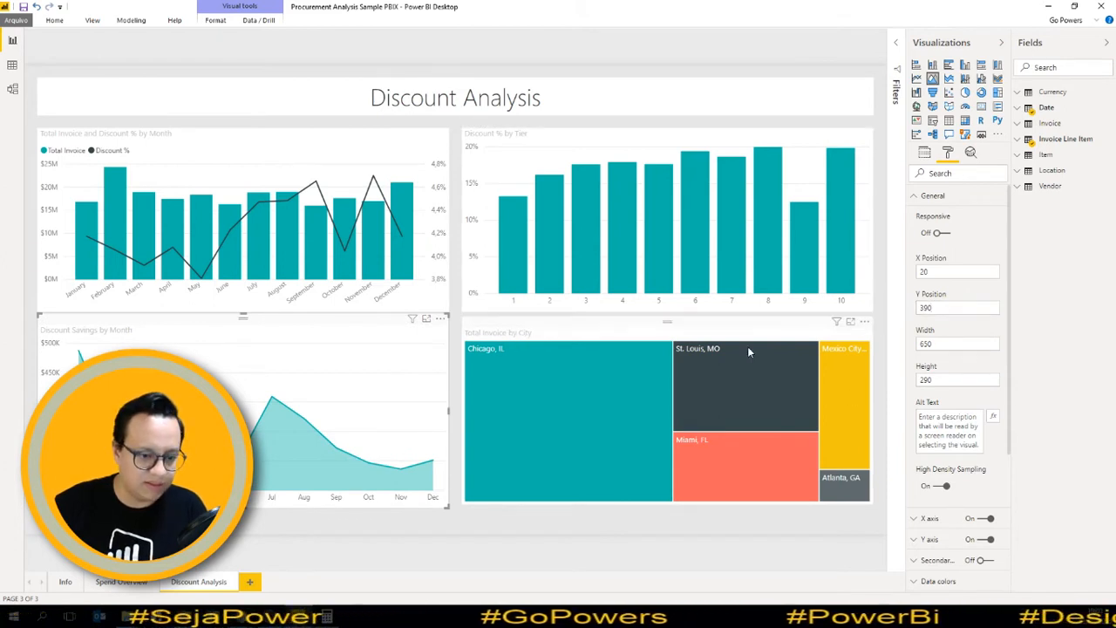
# Step: Set the Total Invoice by City treemap's height to 290 and its Y position to 390, and deselect it
pyautogui.click(514, 335)
pyautogui.moveTo(949, 482); pyautogui.dragTo(861, 490)
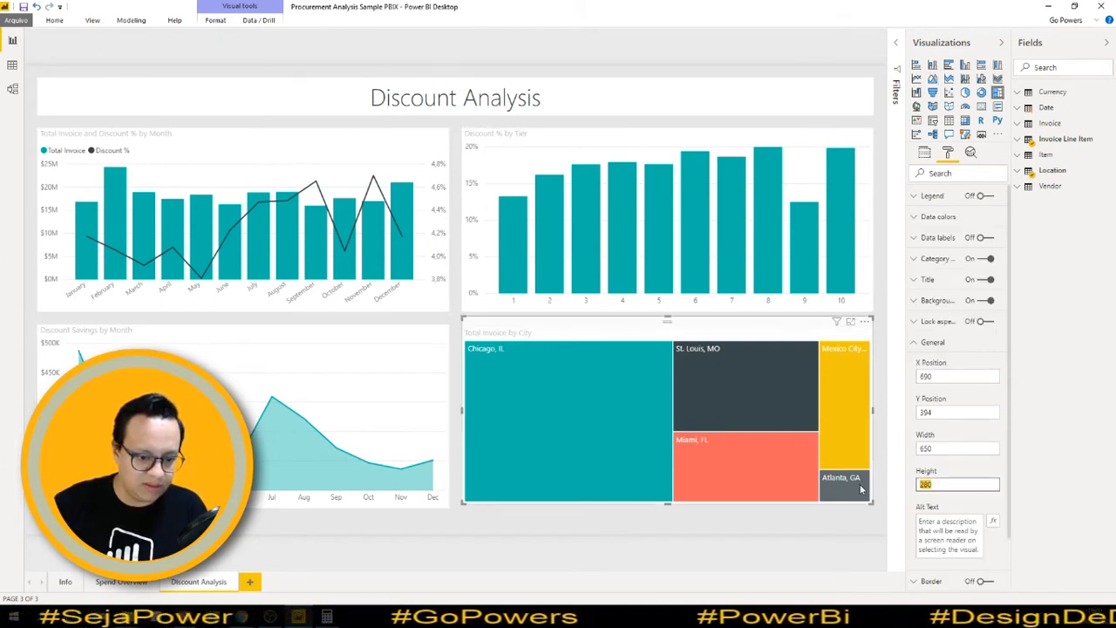
pyautogui.write('290')
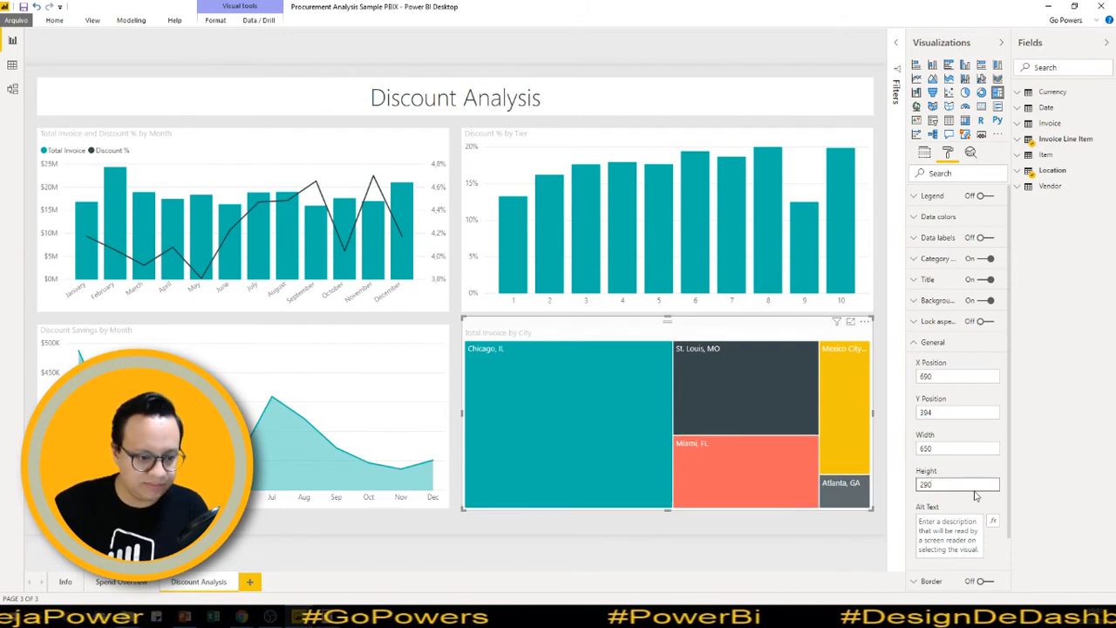
pyautogui.moveTo(951, 412); pyautogui.dragTo(772, 417)
pyautogui.write('390')
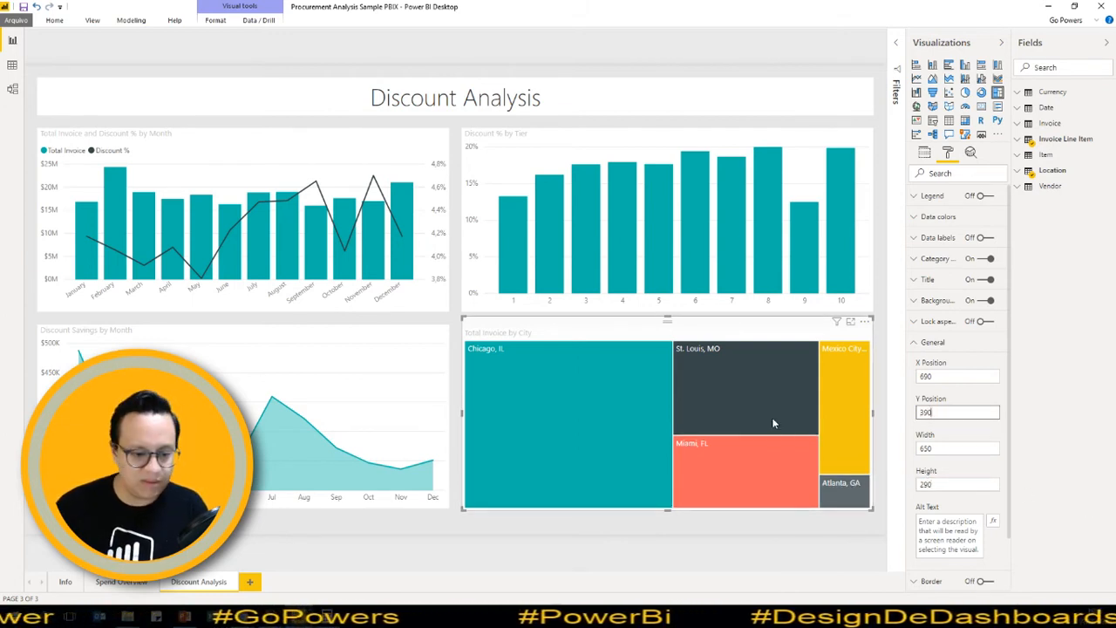
pyautogui.click(515, 538)
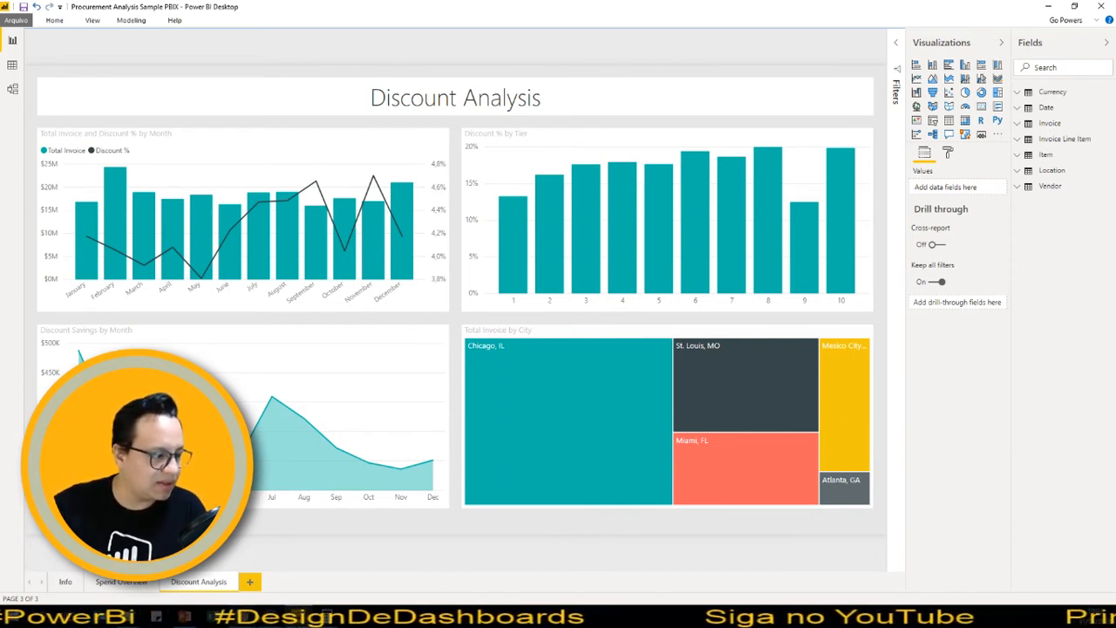
# Step: Switch to the Grid Calculator page in the browser and reduce the margin width to 0 px
pyautogui.moveTo(242, 616)
pyautogui.click(304, 567)
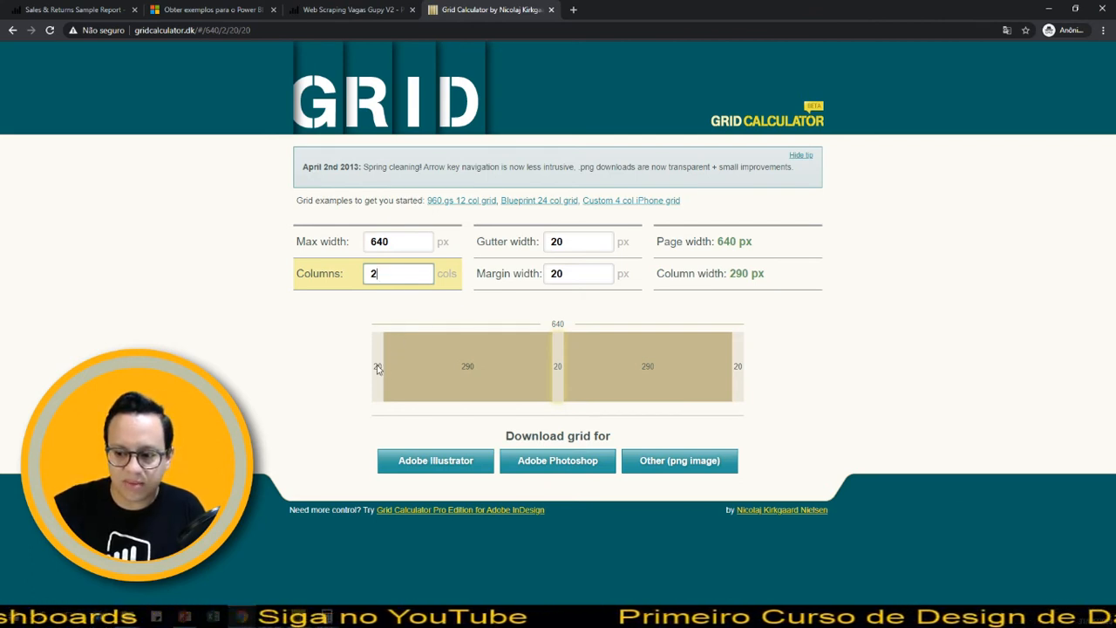
pyautogui.press('Tab')
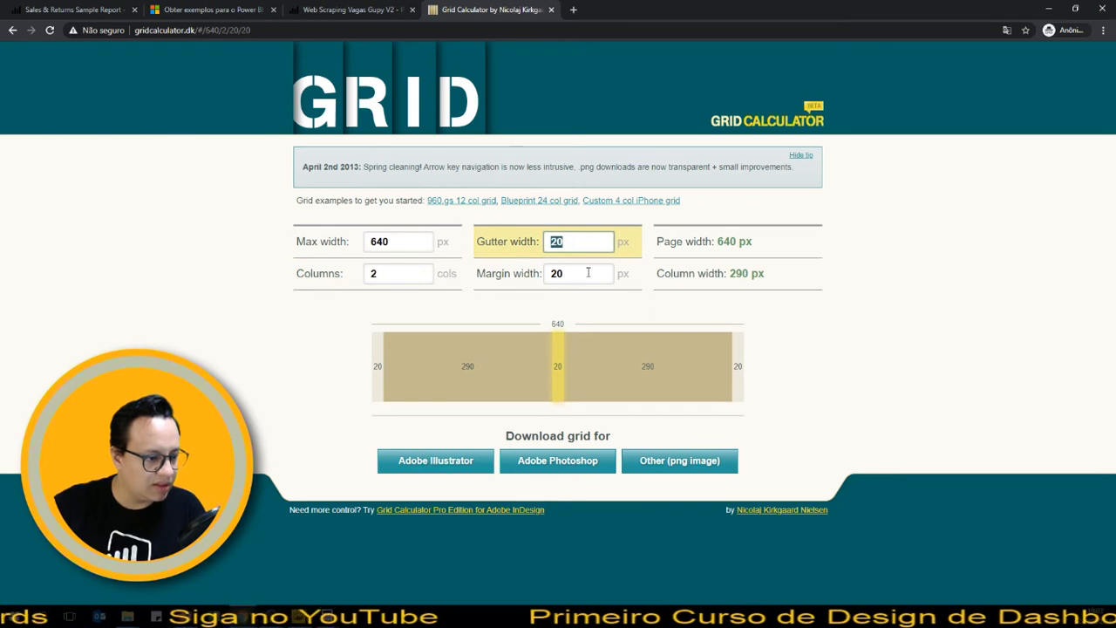
pyautogui.press('Tab')
pyautogui.press('Down')
pyautogui.press('Down')
pyautogui.press('Down')
pyautogui.press('Down')
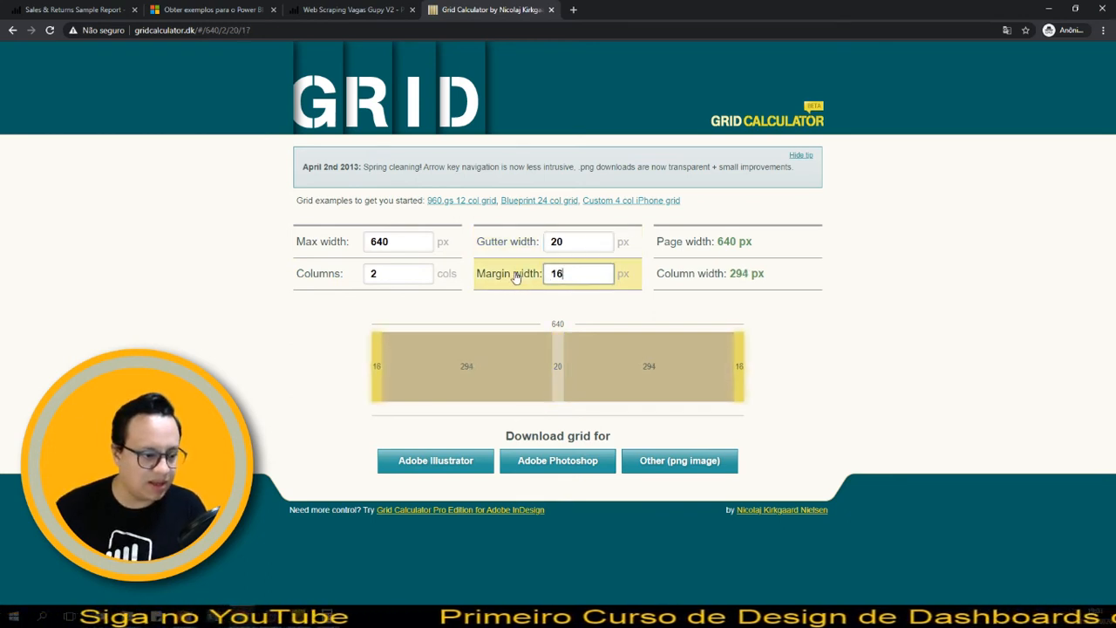
pyautogui.press('Down')
pyautogui.press('Down')
pyautogui.press('Down')
pyautogui.press('Down')
pyautogui.press('Down')
pyautogui.press('Down')
pyautogui.press('Down')
pyautogui.press('Down')
pyautogui.press('Down')
pyautogui.press('Down')
pyautogui.press('Down')
pyautogui.press('Down')
pyautogui.press('Down')
pyautogui.press('Down')
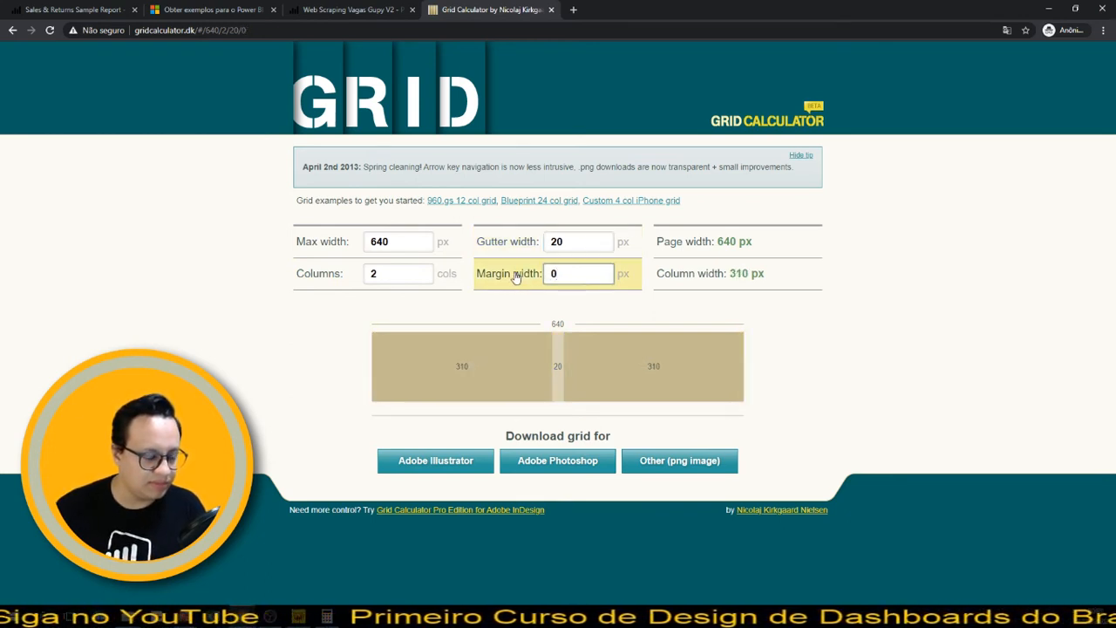
# Step: Return to the Power BI report and set the Total Invoice and Discount % by Month chart's height to 310
pyautogui.click(328, 614)
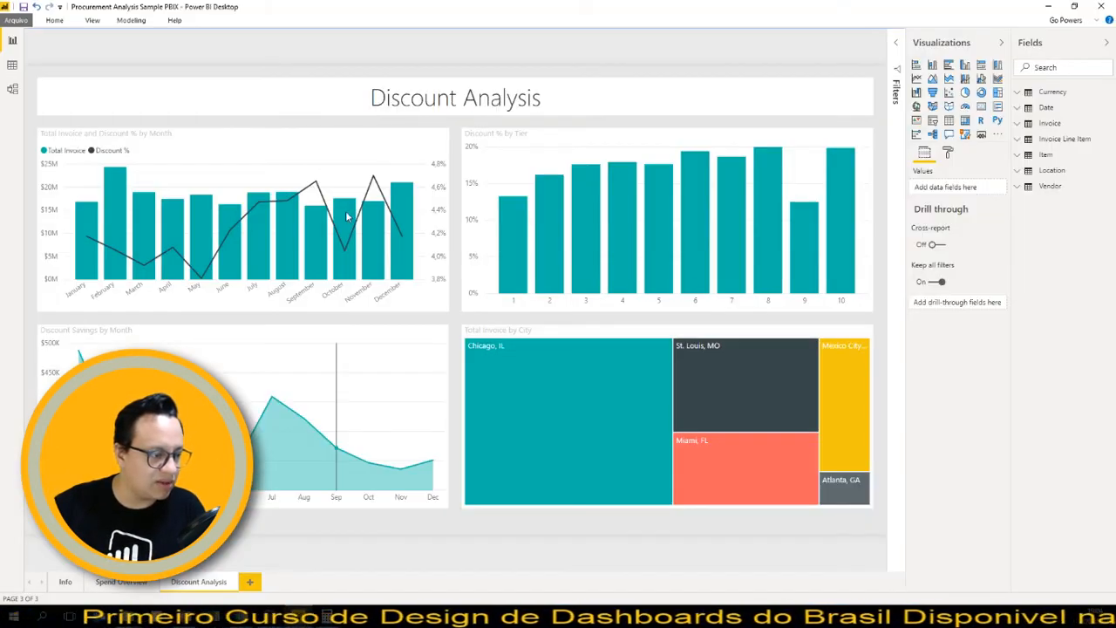
pyautogui.click(325, 141)
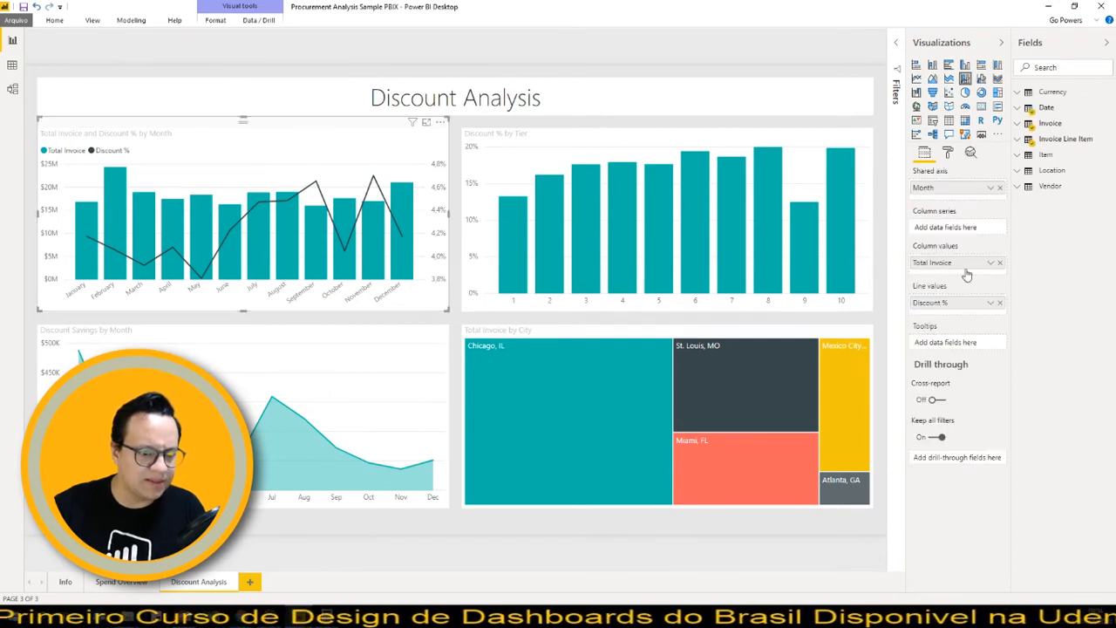
pyautogui.click(951, 154)
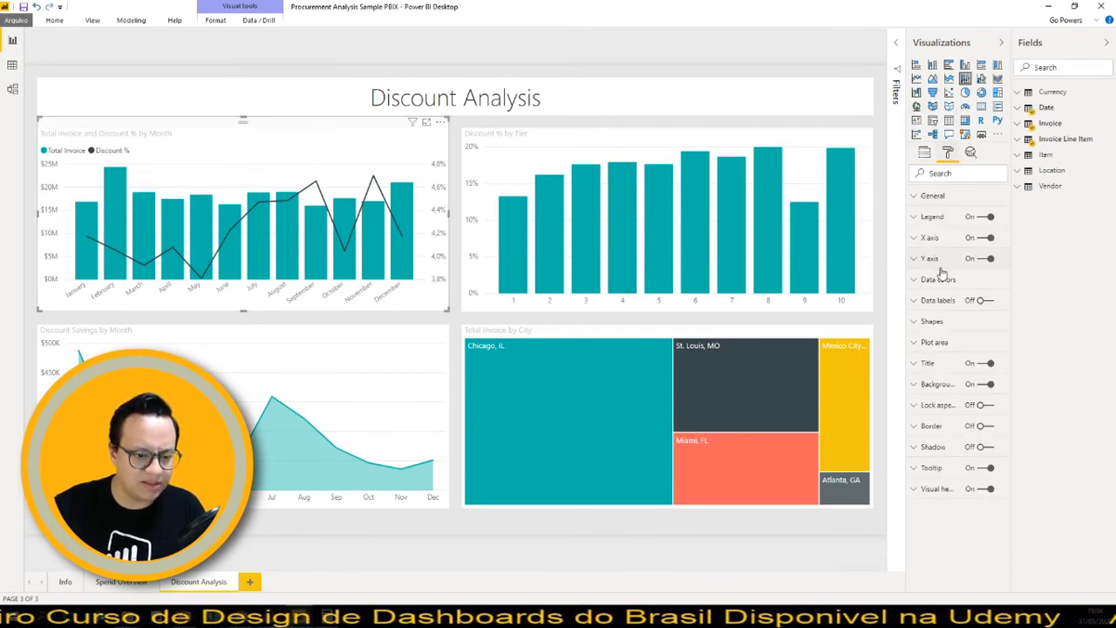
pyautogui.click(935, 201)
pyautogui.click(933, 380)
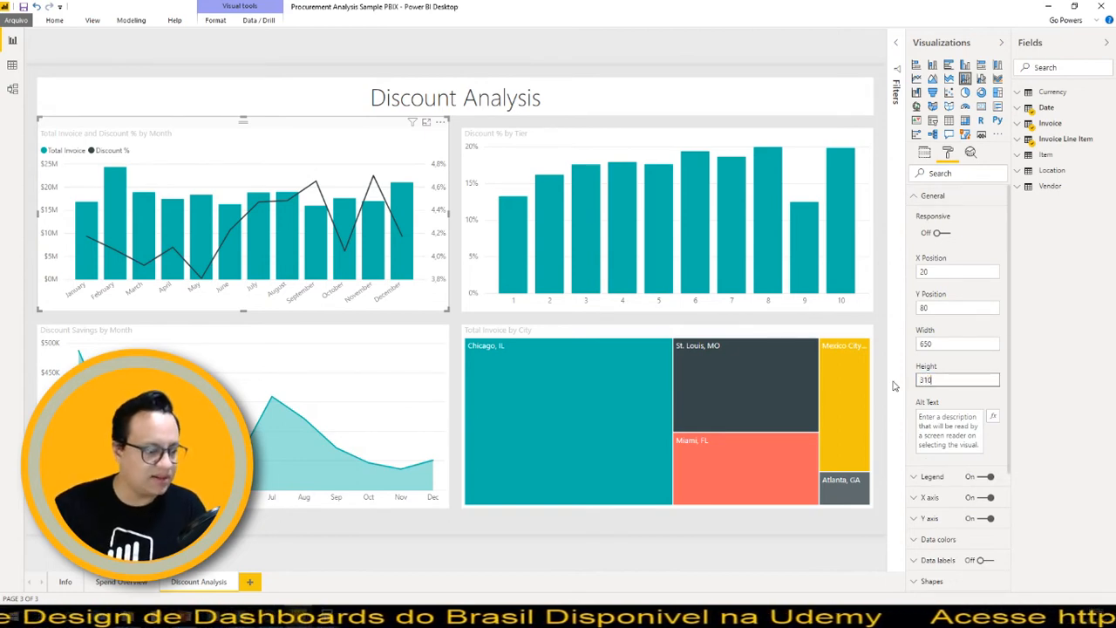
pyautogui.write('310')
pyautogui.press('Return')
# Step: Set the Discount % by Tier chart's height to 310
pyautogui.click(587, 147)
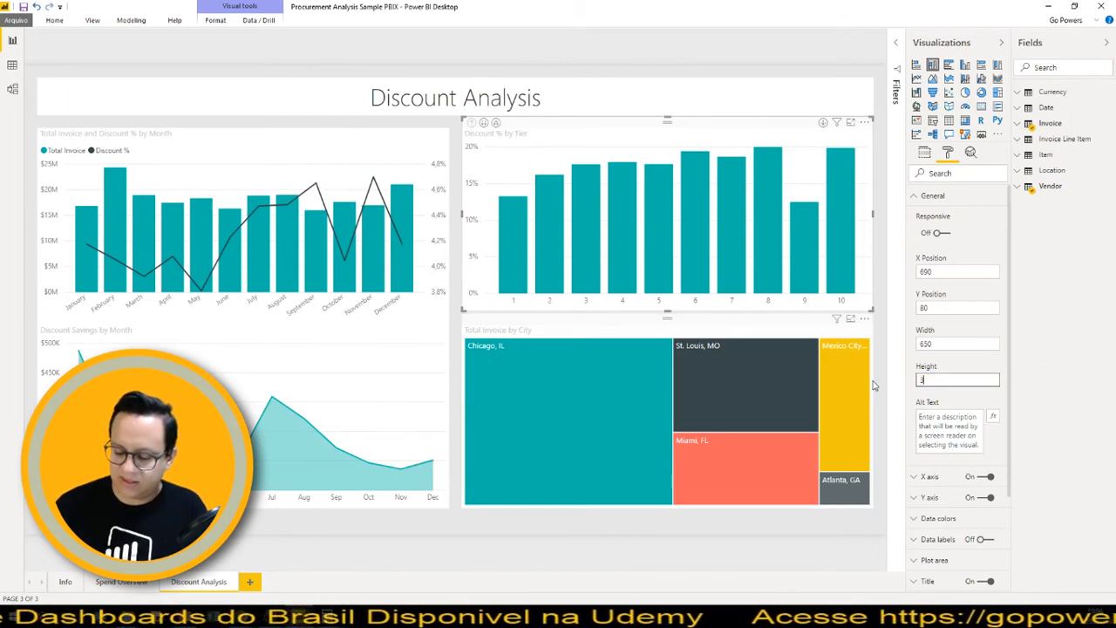
pyautogui.write('310')
pyautogui.press('Return')
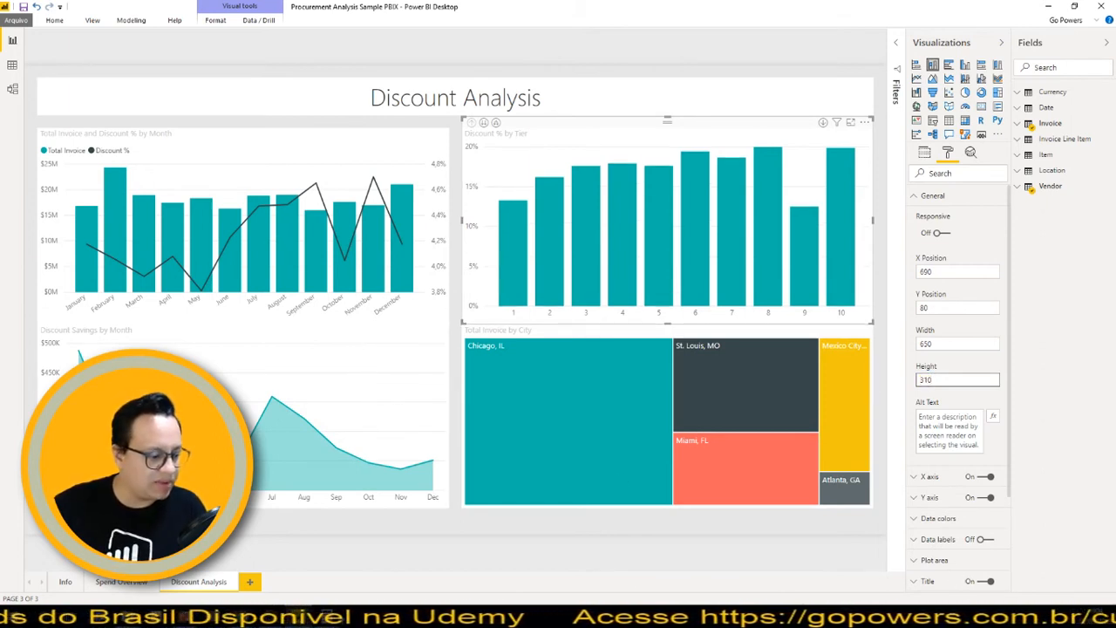
# Step: Calculate 80 + 310 + 20 in the Windows Calculator to get the lower charts' Y position
pyautogui.click(327, 616)
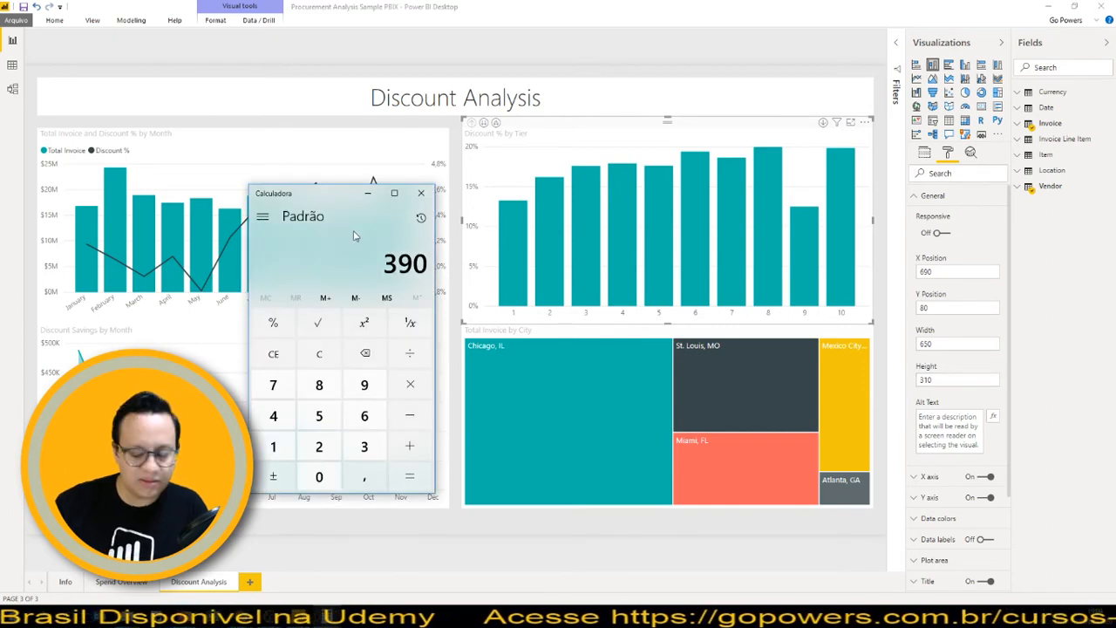
pyautogui.press('Escape')
pyautogui.write('80')
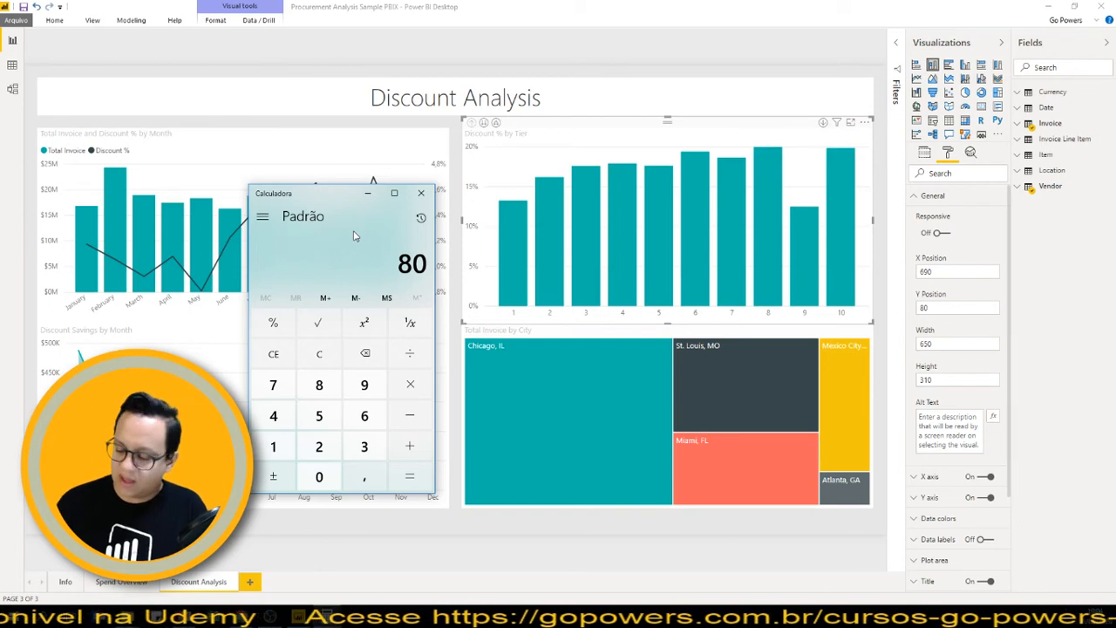
pyautogui.write('310')
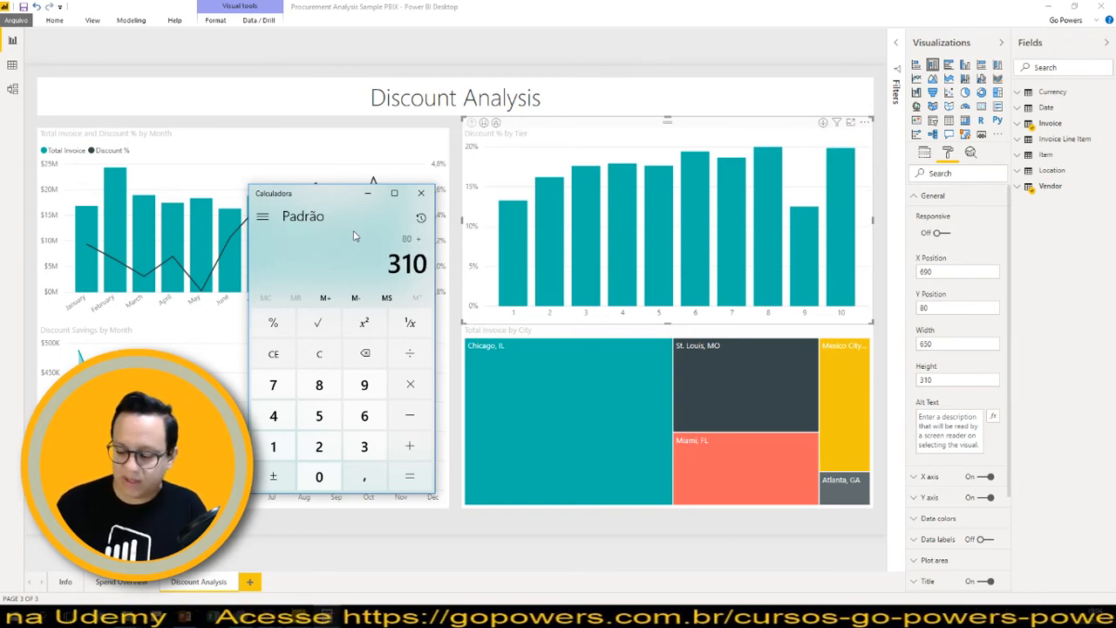
pyautogui.write('+20')
pyautogui.press('Return')
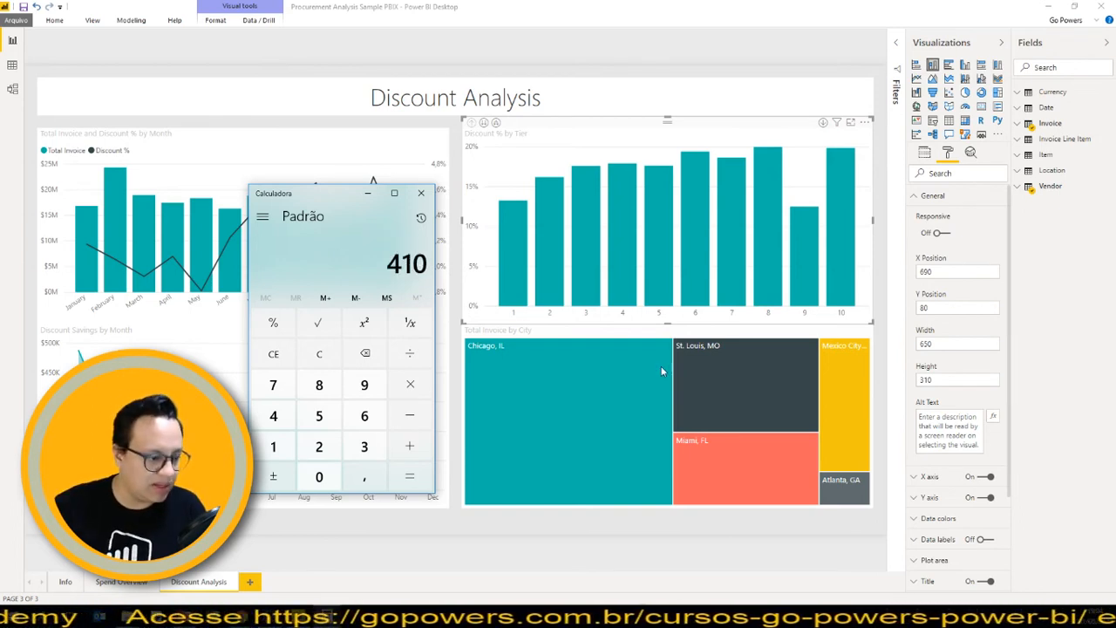
# Step: Return to the report and set the Total Invoice by City treemap's Y position to 410
pyautogui.click(569, 338)
pyautogui.click(873, 324)
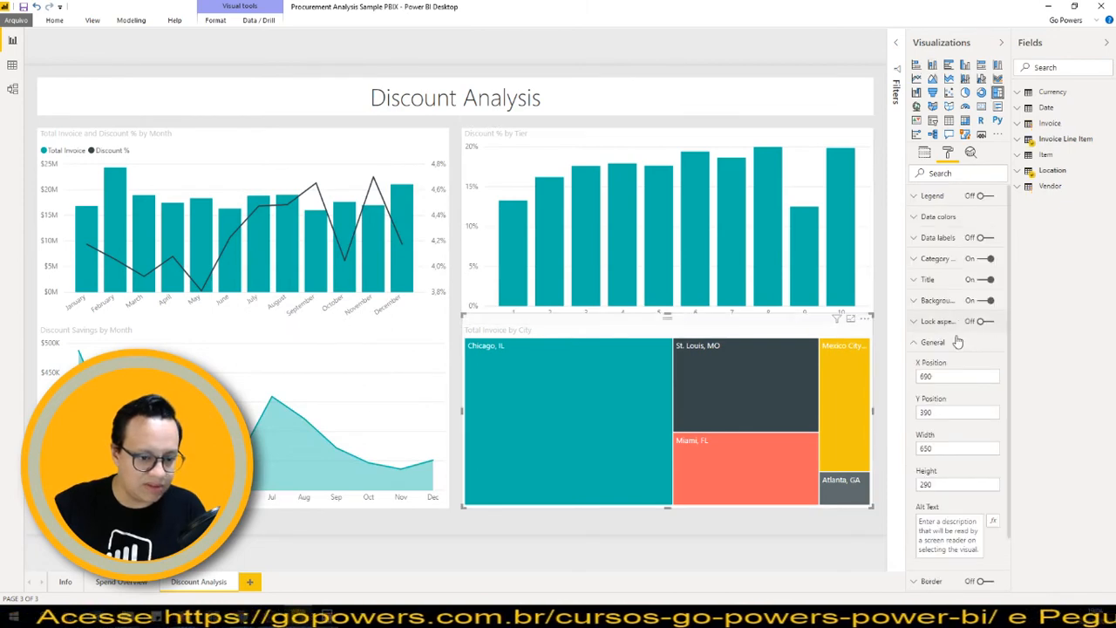
pyautogui.moveTo(953, 413); pyautogui.dragTo(857, 416)
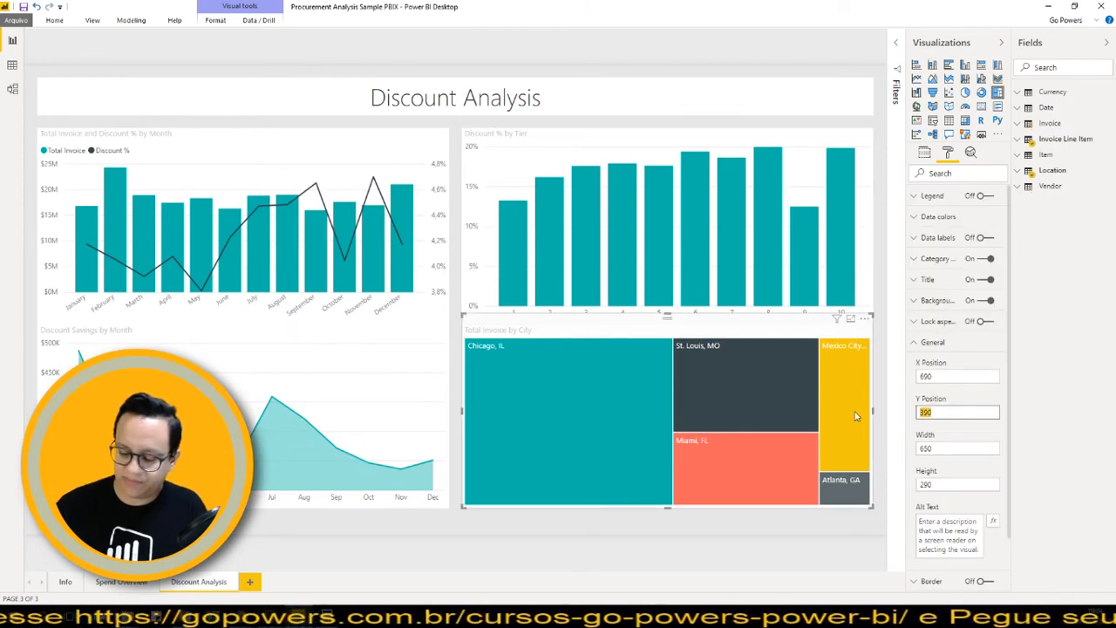
pyautogui.write('410')
pyautogui.press('Return')
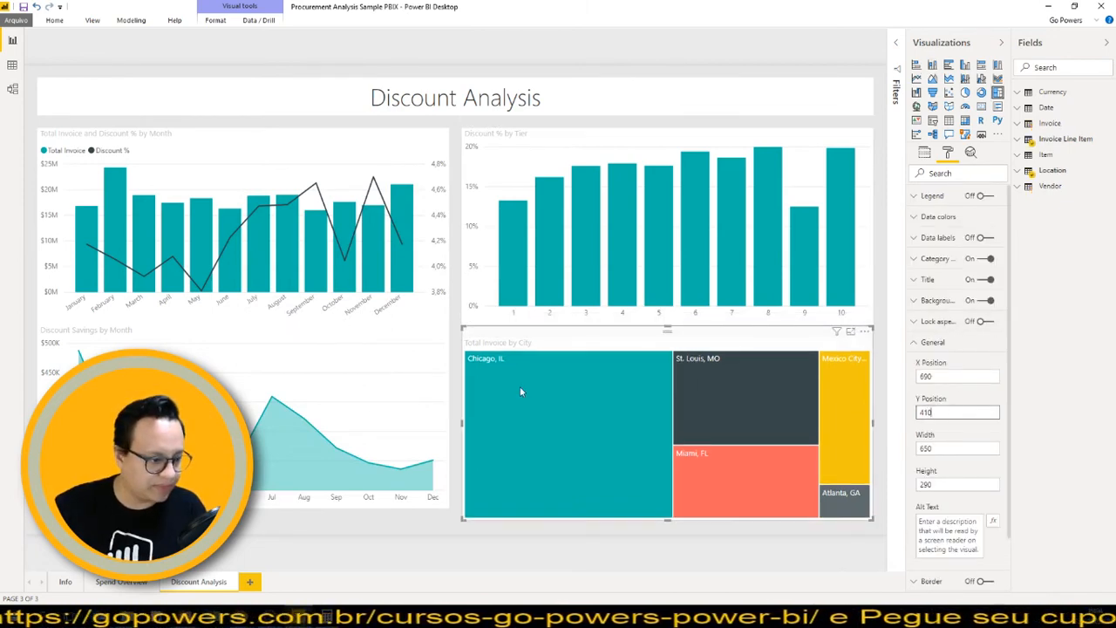
# Step: Set the Discount Savings by Month chart's Y position to 410 and its height to 310
pyautogui.click(355, 347)
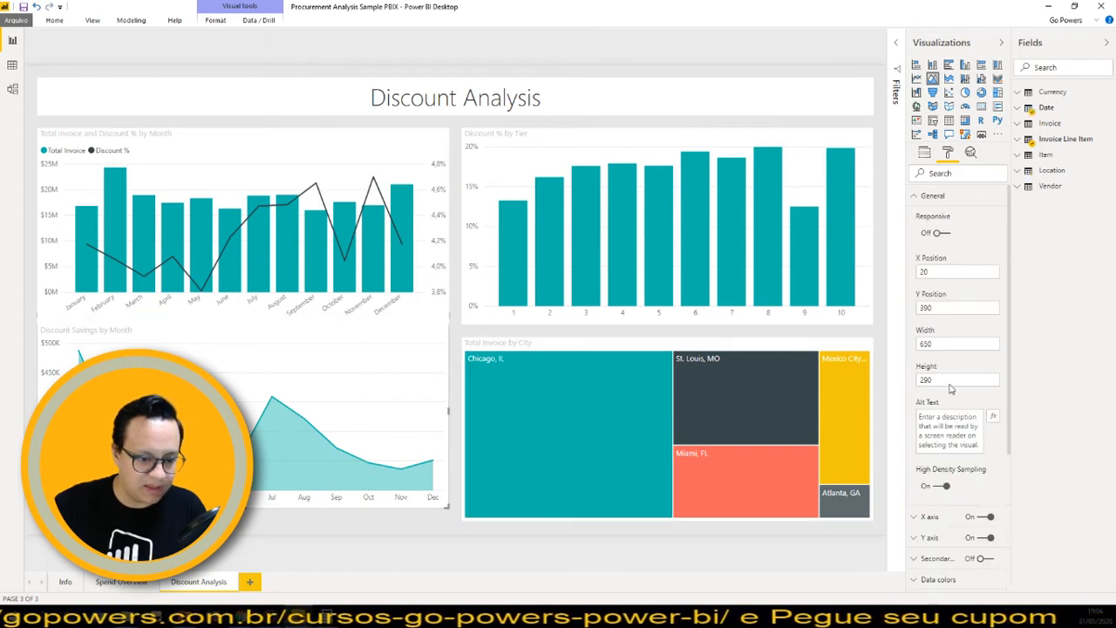
pyautogui.moveTo(958, 308); pyautogui.dragTo(879, 318)
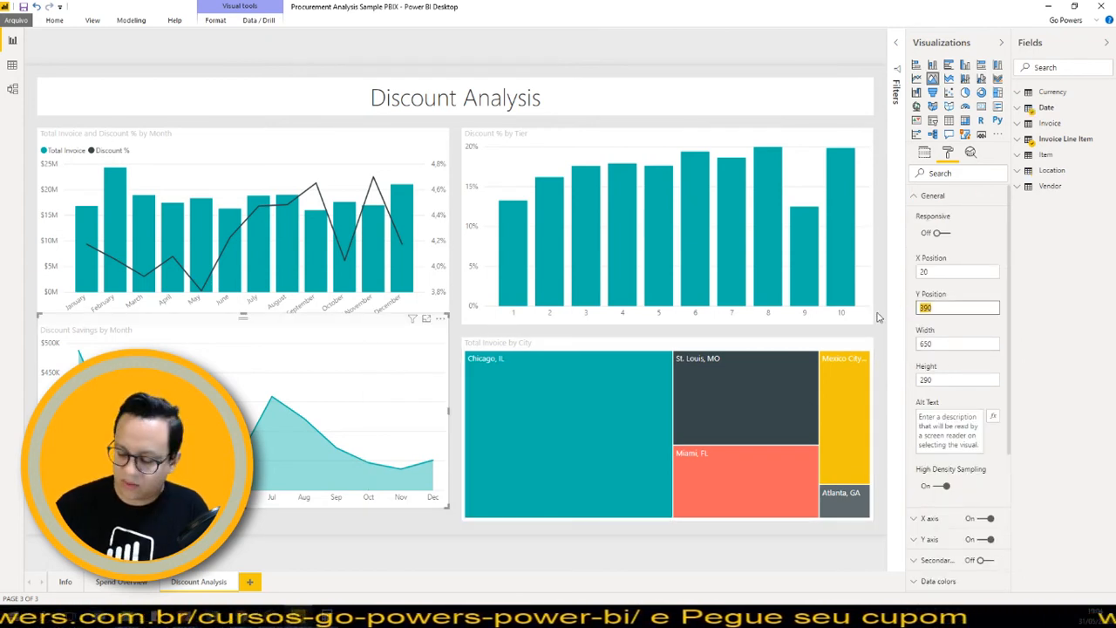
pyautogui.write('410')
pyautogui.press('Return')
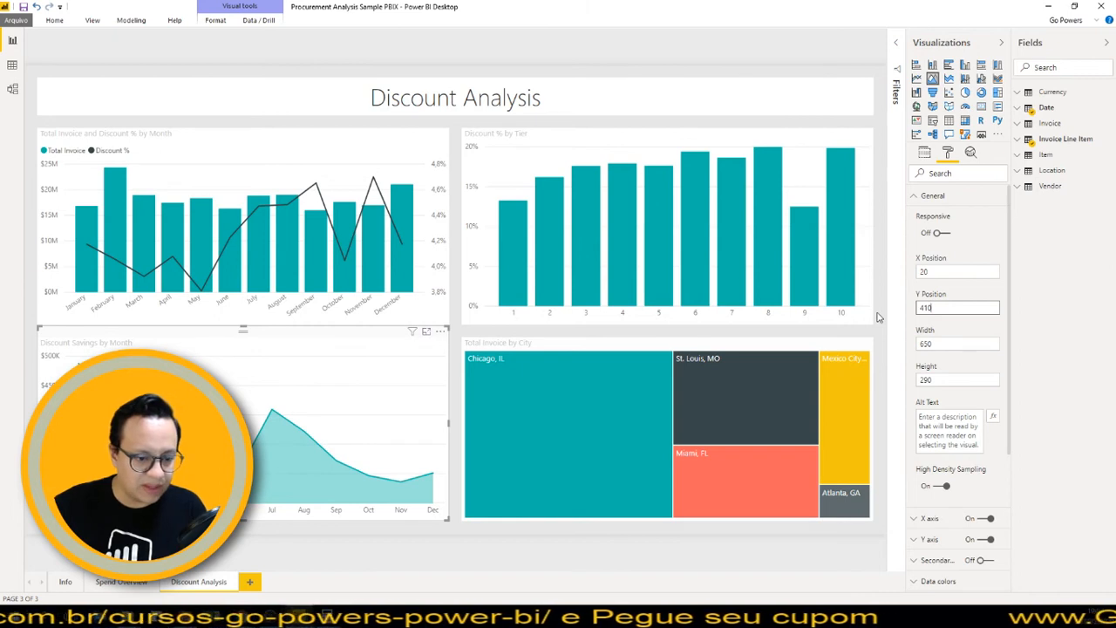
pyautogui.moveTo(994, 379); pyautogui.dragTo(818, 385)
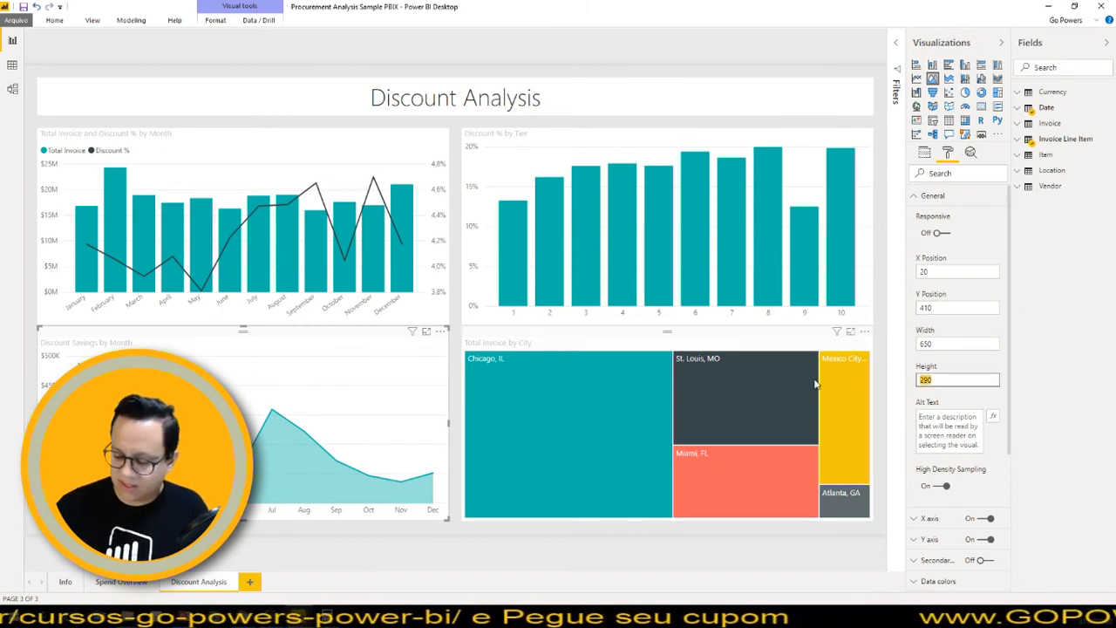
pyautogui.write('310')
pyautogui.press('Return')
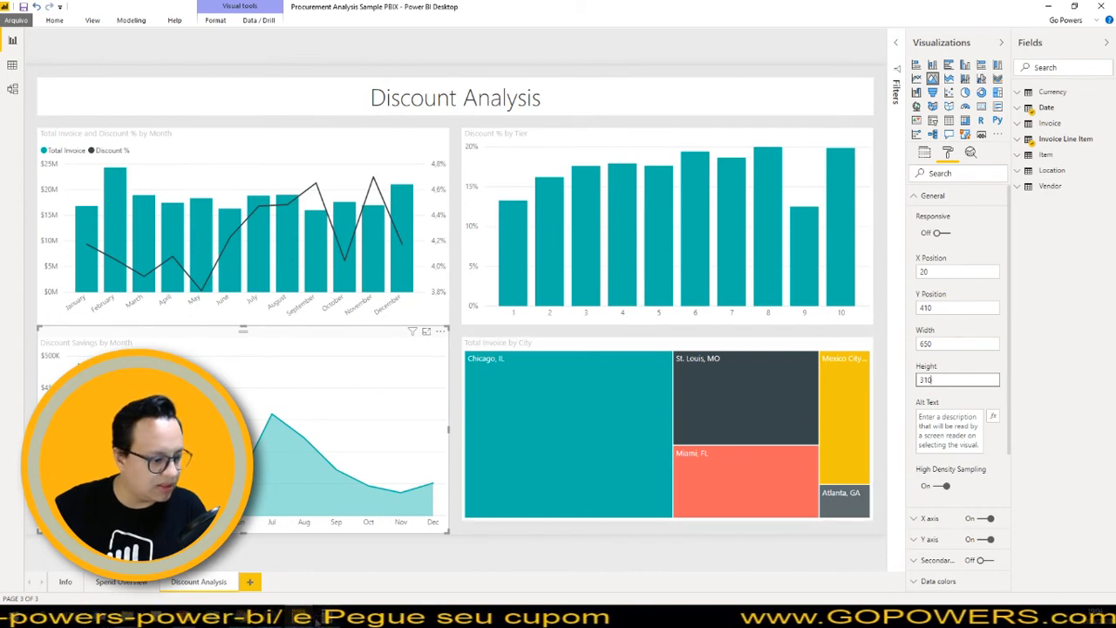
# Step: Check the column width on the browser's Grid Calculator page, then return to Power BI and set the Total Invoice by City treemap's height to 310
pyautogui.moveTo(299, 618)
pyautogui.click(299, 573)
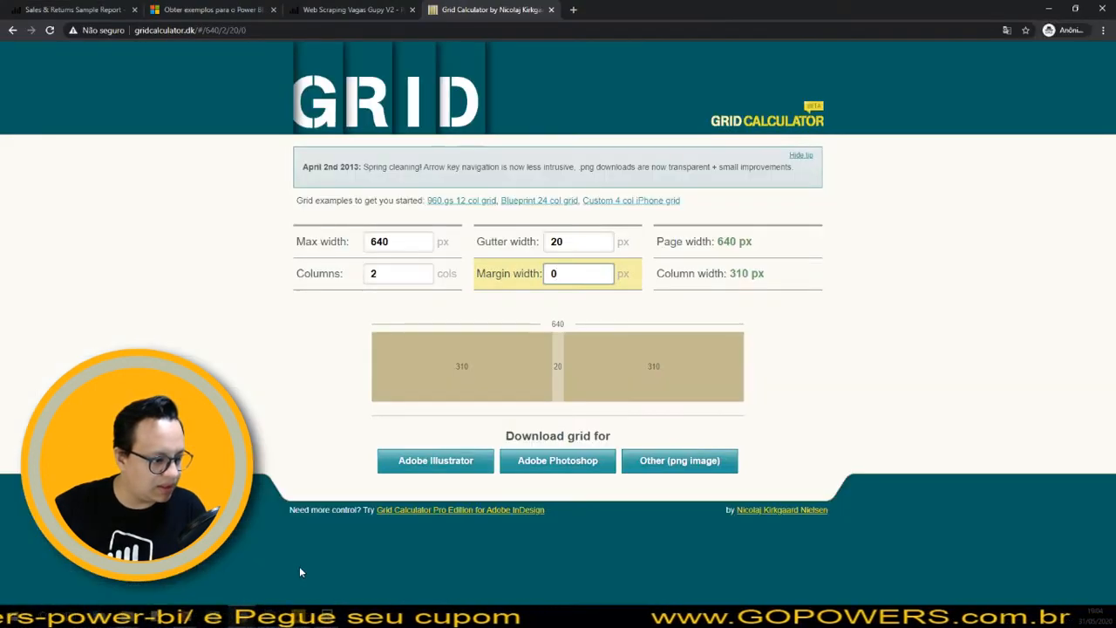
pyautogui.click(299, 616)
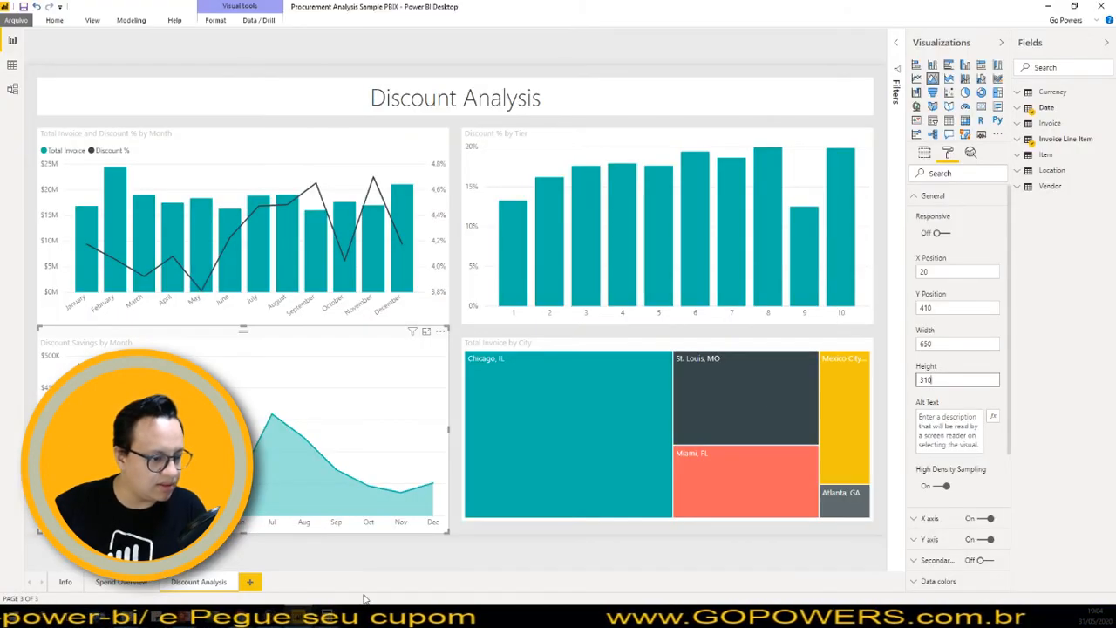
pyautogui.click(588, 345)
pyautogui.doubleClick(957, 484)
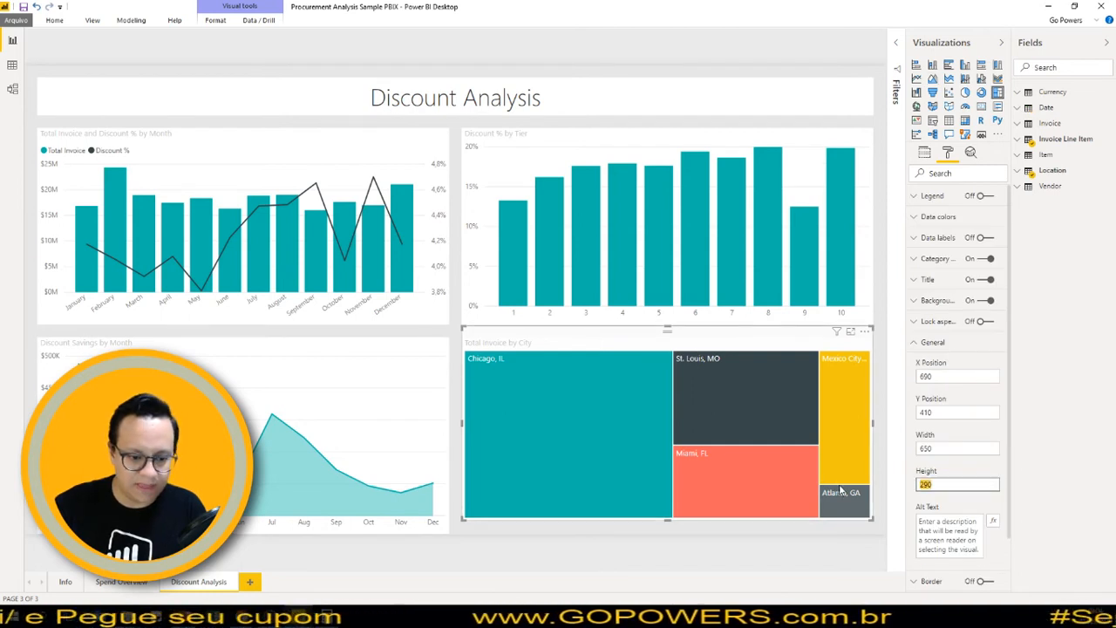
pyautogui.write('310')
pyautogui.press('Return')
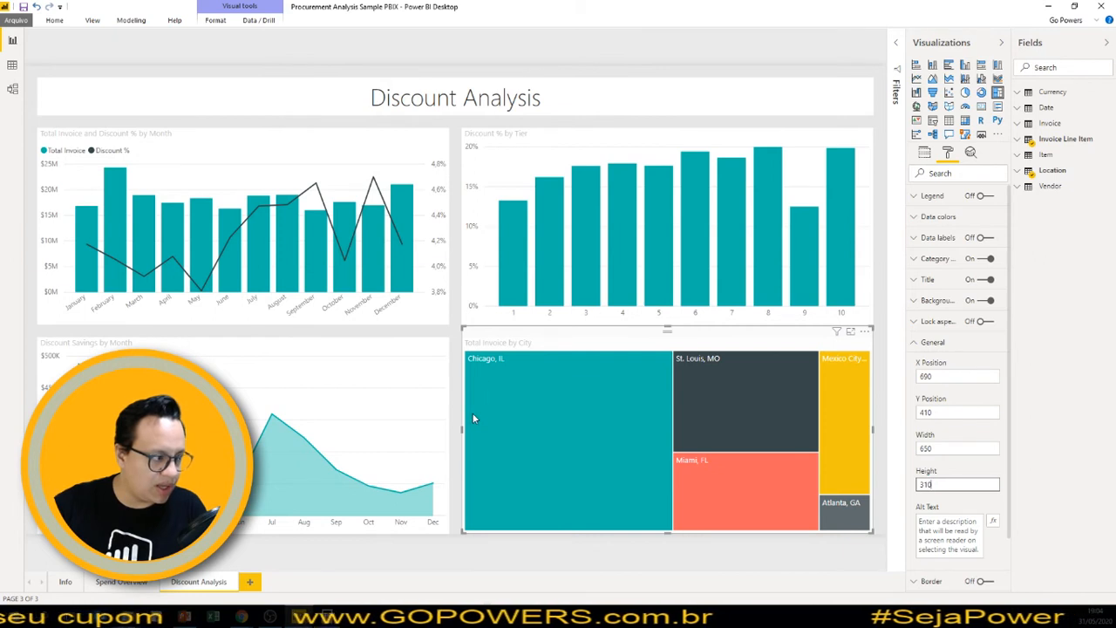
# Step: Deselect the treemap and collapse the Visualizations and Fields panes to enlarge the report canvas
pyautogui.click(453, 353)
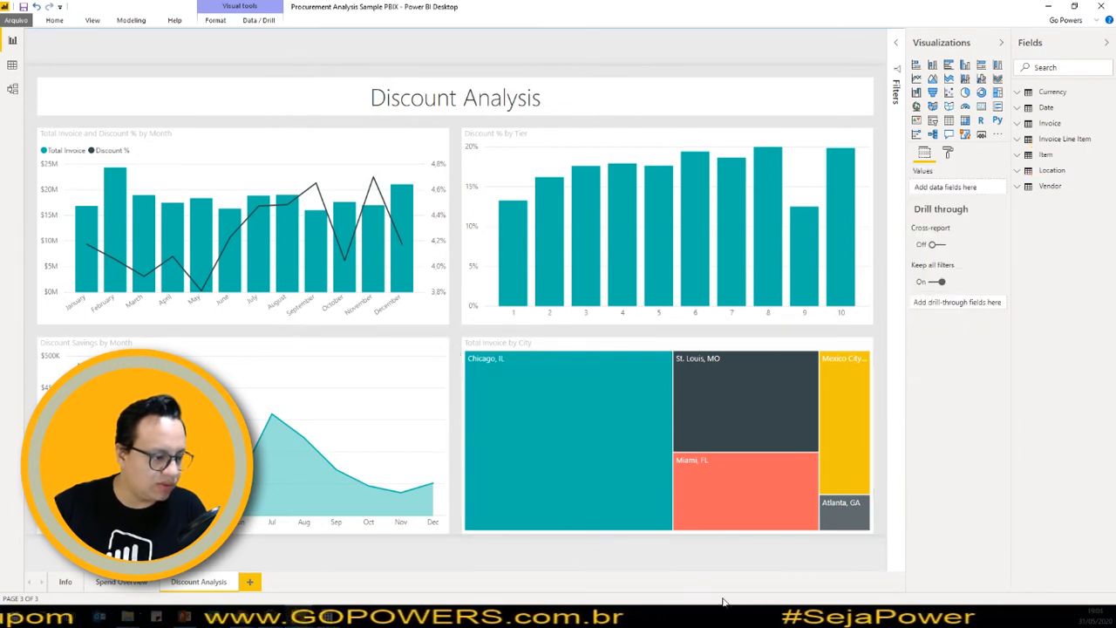
pyautogui.click(1002, 42)
pyautogui.click(1107, 42)
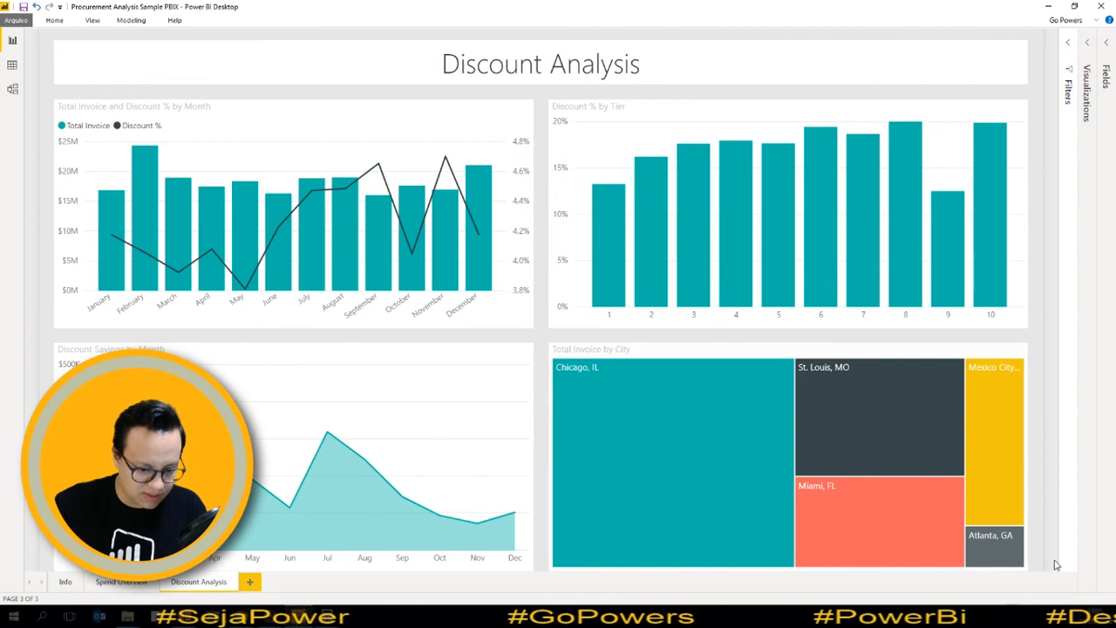
pyautogui.click(1009, 540)
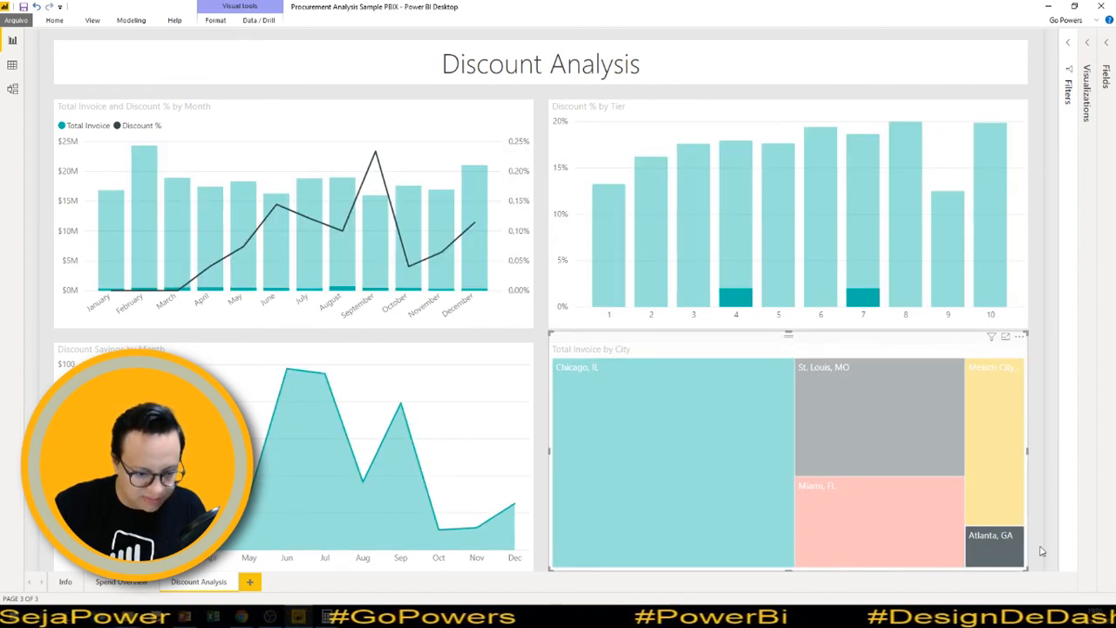
pyautogui.click(1045, 486)
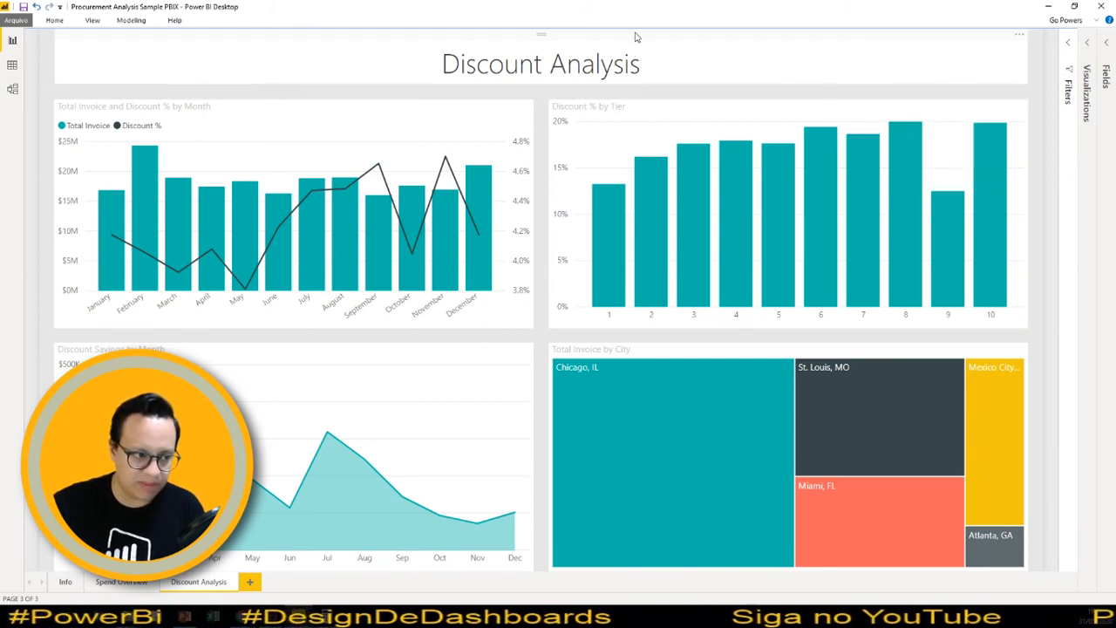
pyautogui.moveTo(907, 300)
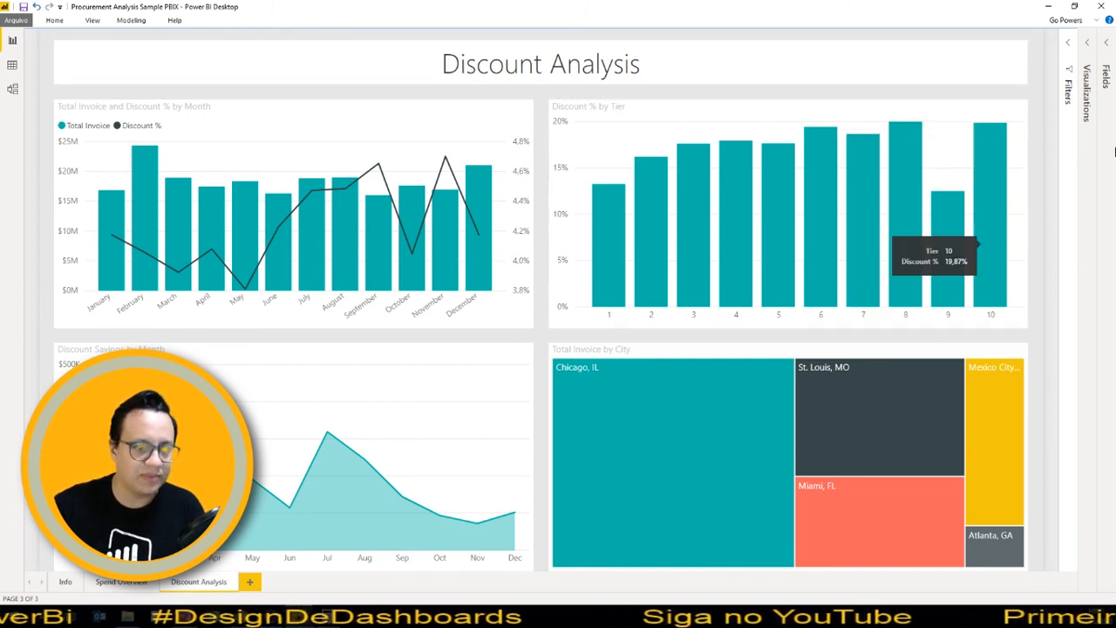
pyautogui.click(1070, 49)
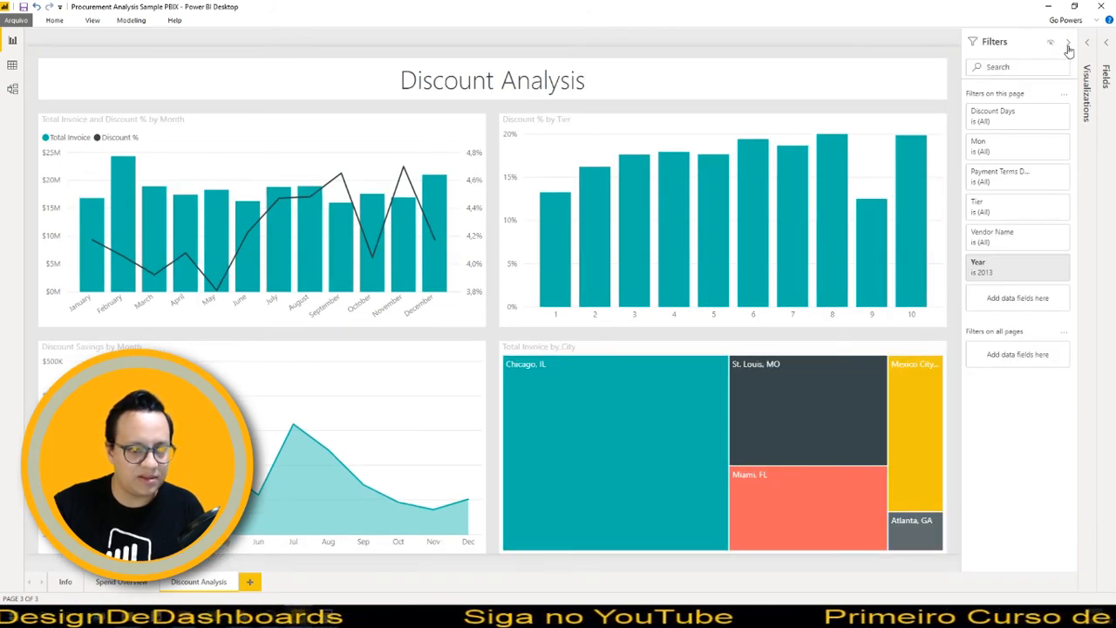
pyautogui.click(1068, 42)
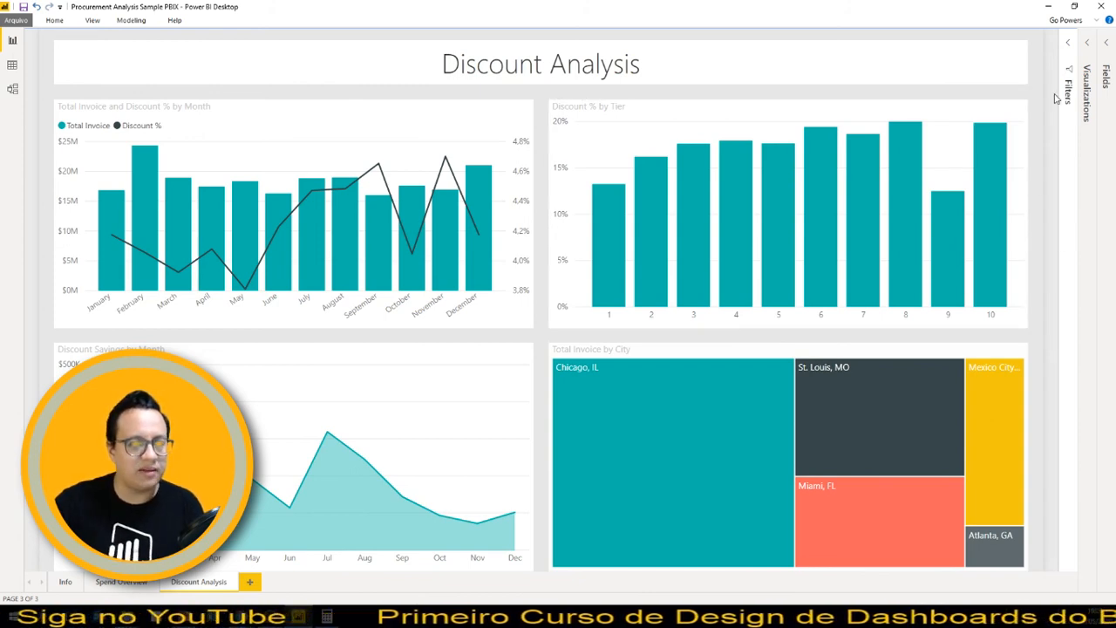
# Step: Set the Discount Analysis page background's transparency to 70% and collapse the Visualizations pane again
pyautogui.click(1089, 46)
pyautogui.click(1033, 154)
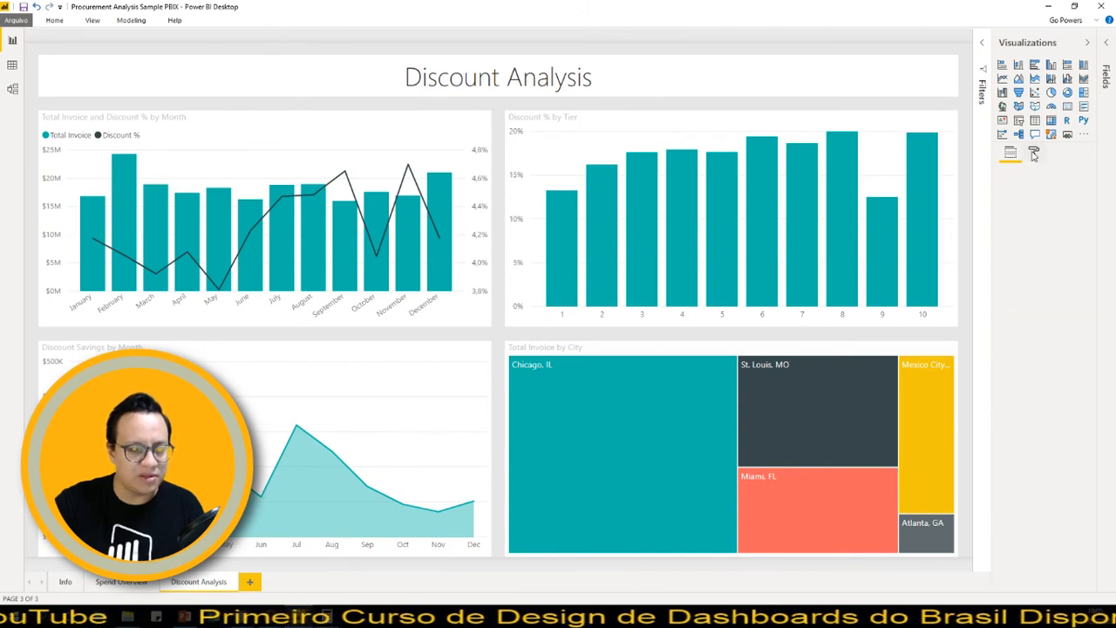
pyautogui.click(1052, 239)
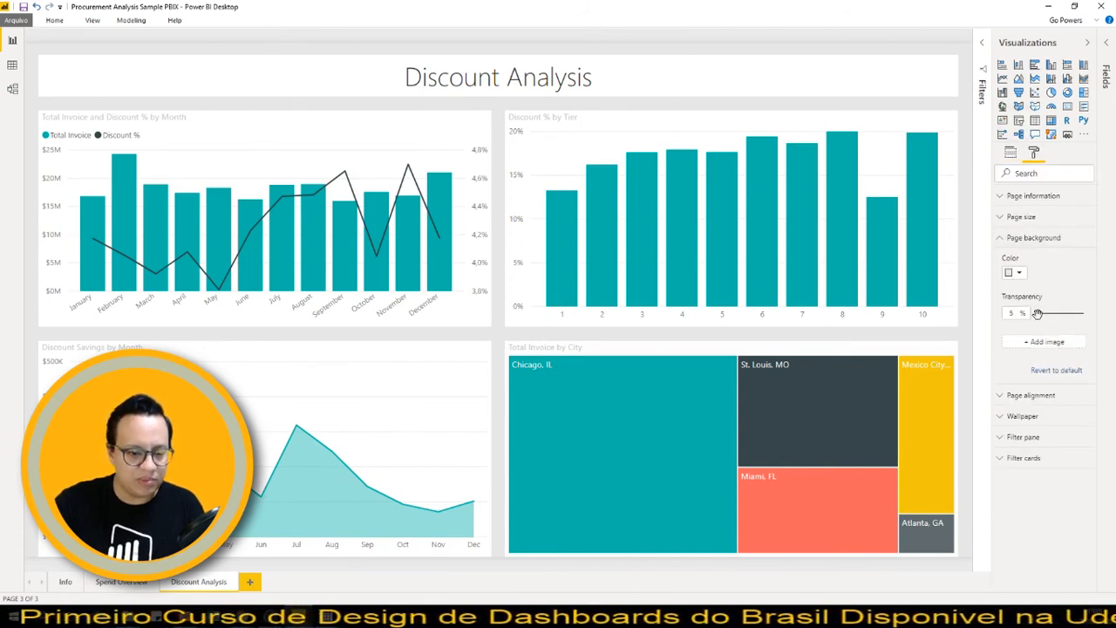
pyautogui.moveTo(1038, 313); pyautogui.dragTo(1053, 313)
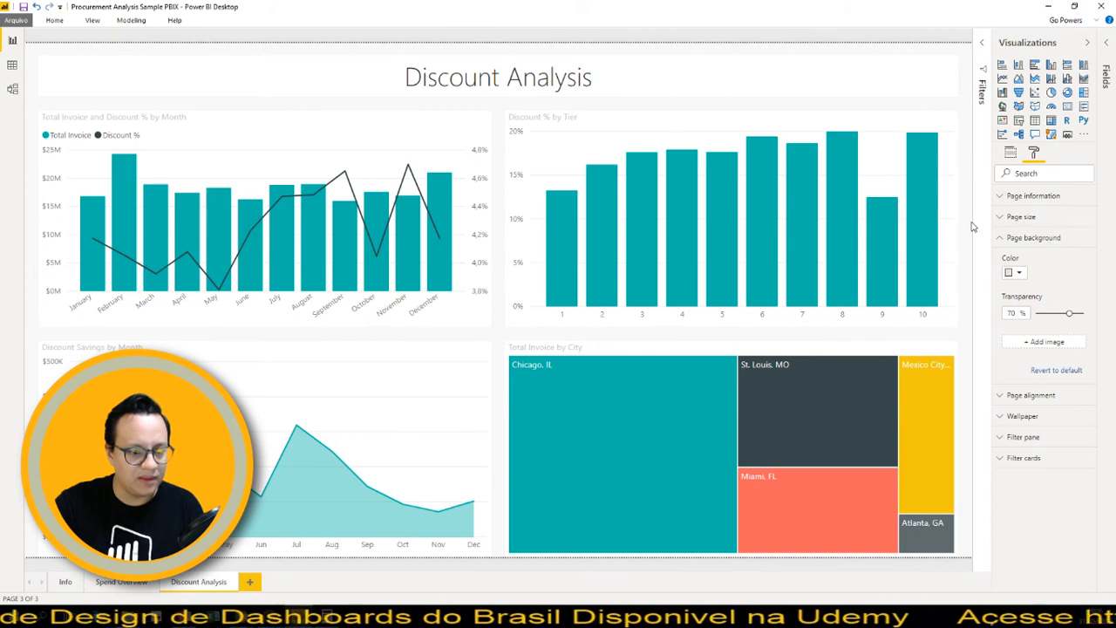
pyautogui.click(1086, 45)
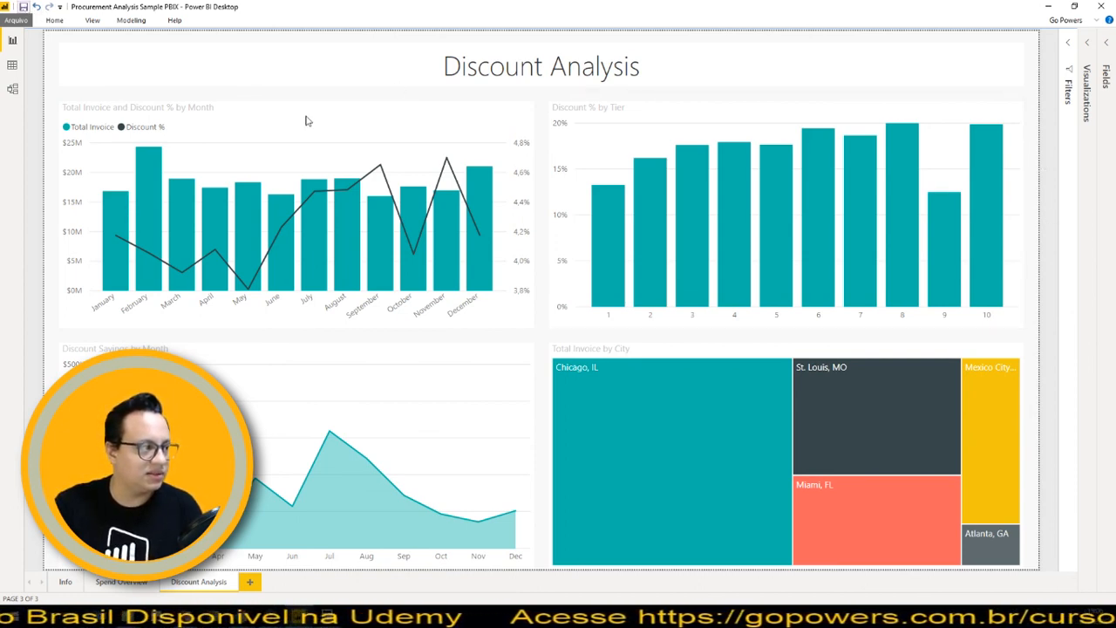
pyautogui.moveTo(805, 241)
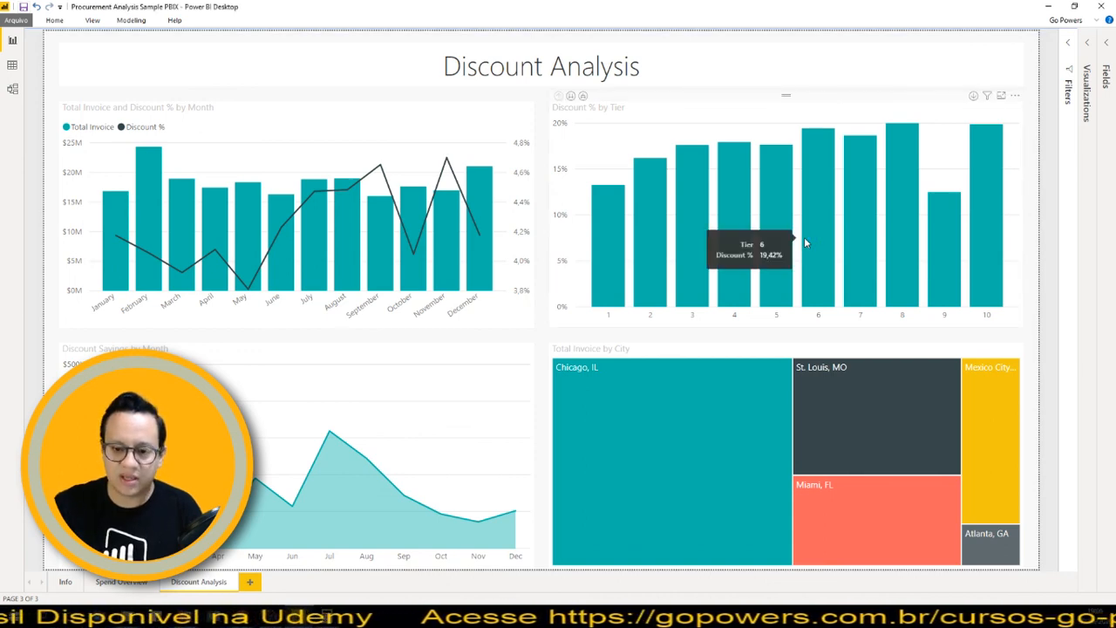